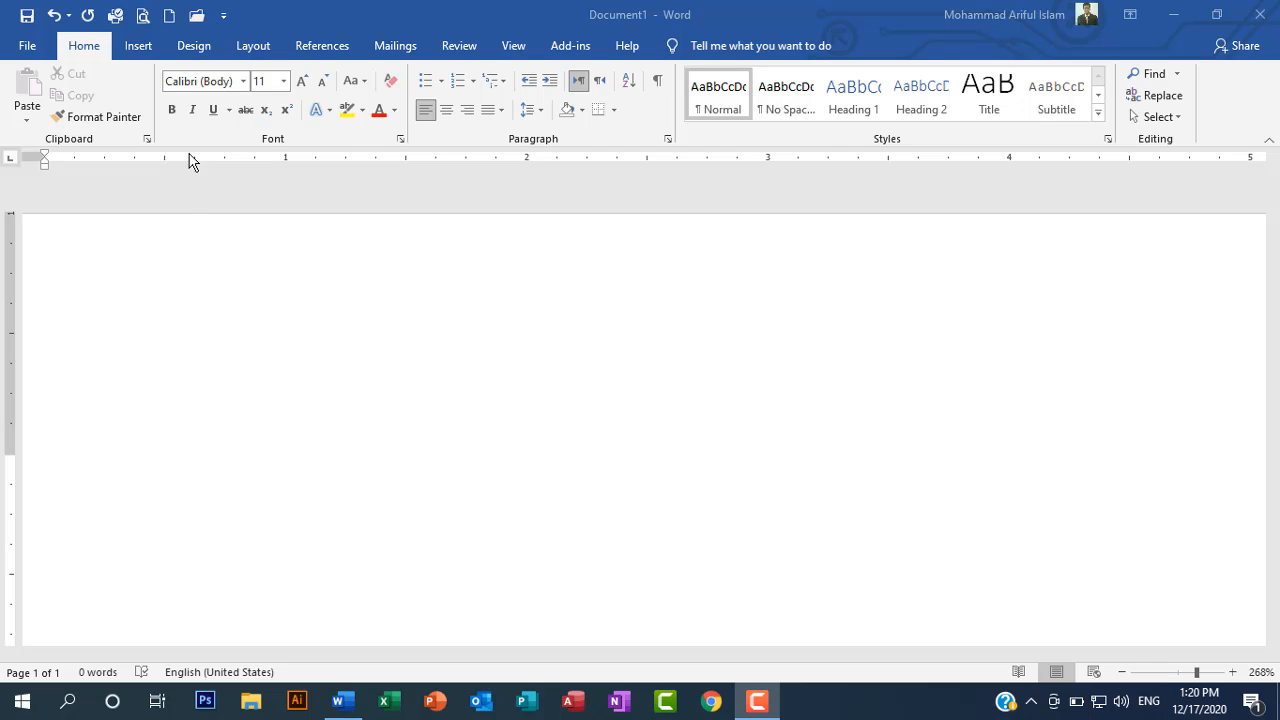
- Enter the title "Arif Academy" in the blank document and centre it on the page
{"action": "left_click", "coordinate": [168, 295]}
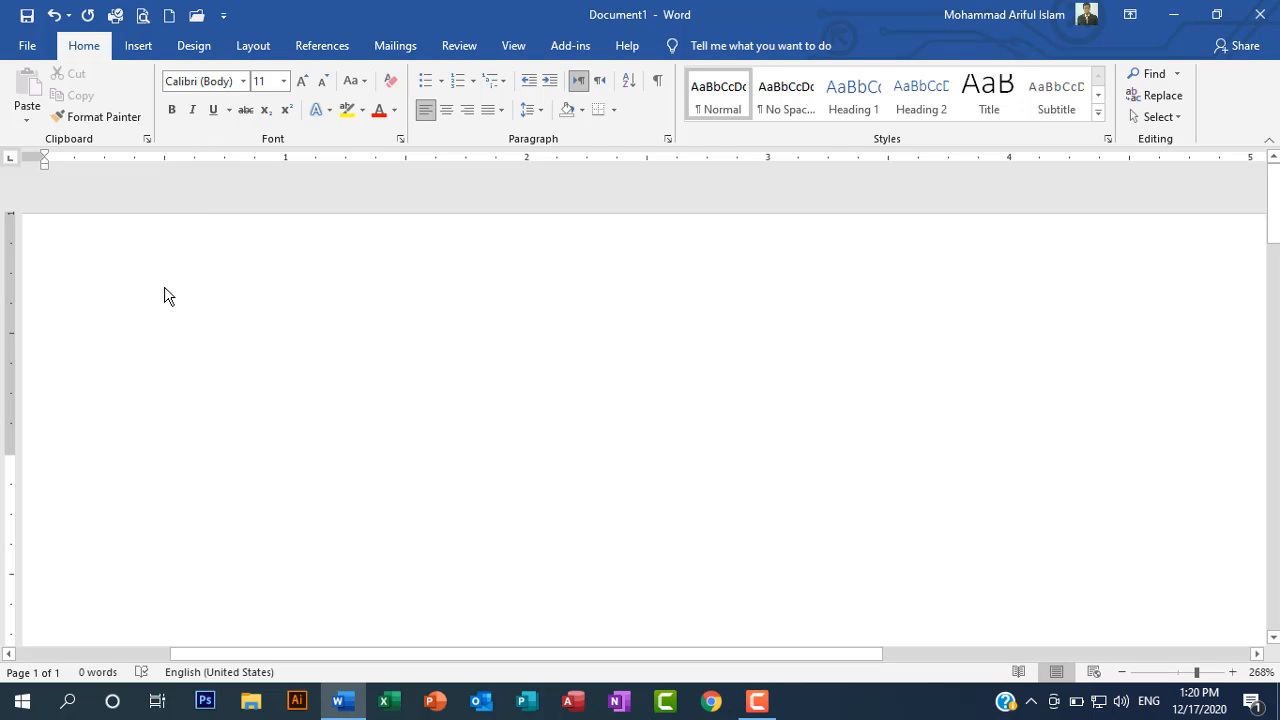
{"action": "type", "text": "A"}
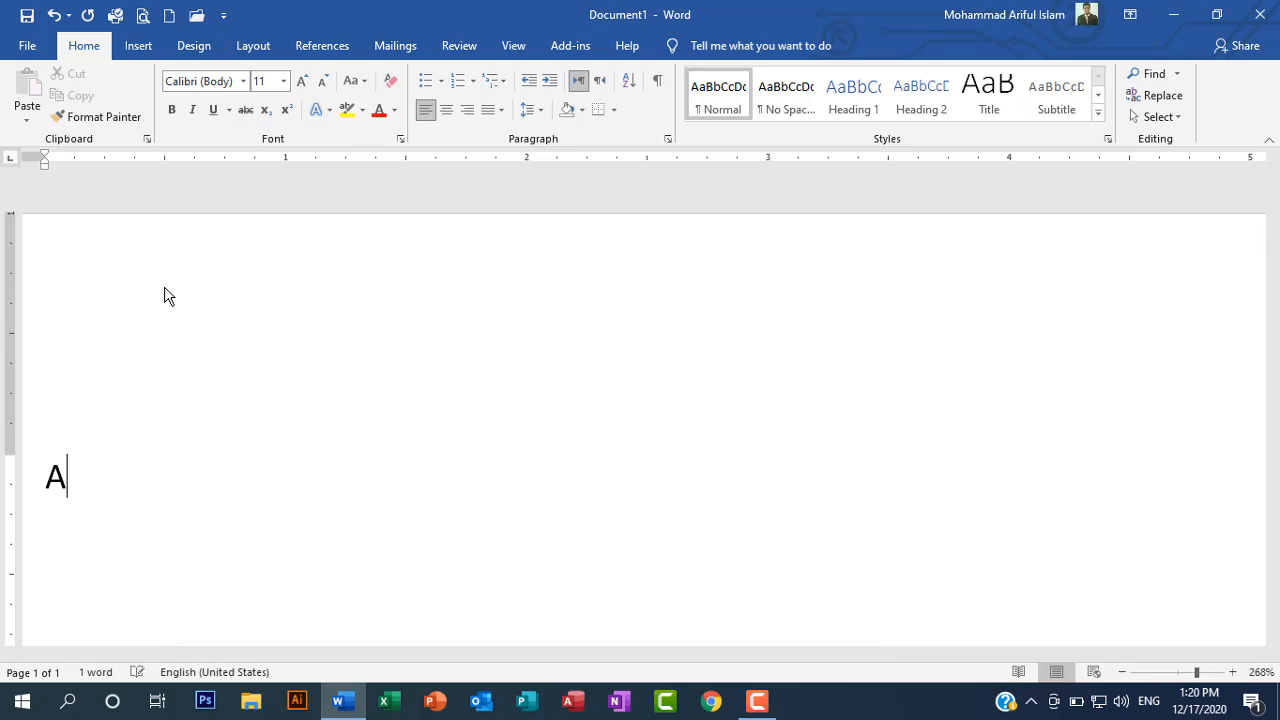
{"action": "type", "text": "rif Acad"}
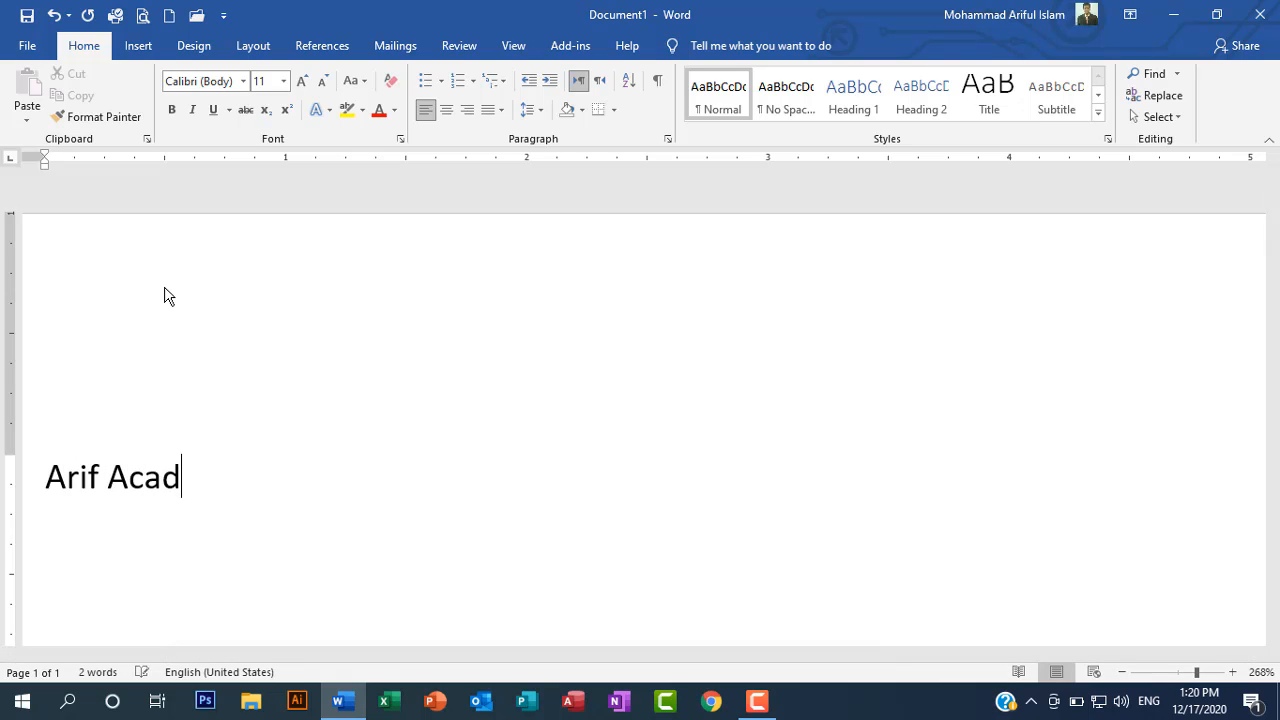
{"action": "key", "text": "BackSpace"}
{"action": "type", "text": "demy"}
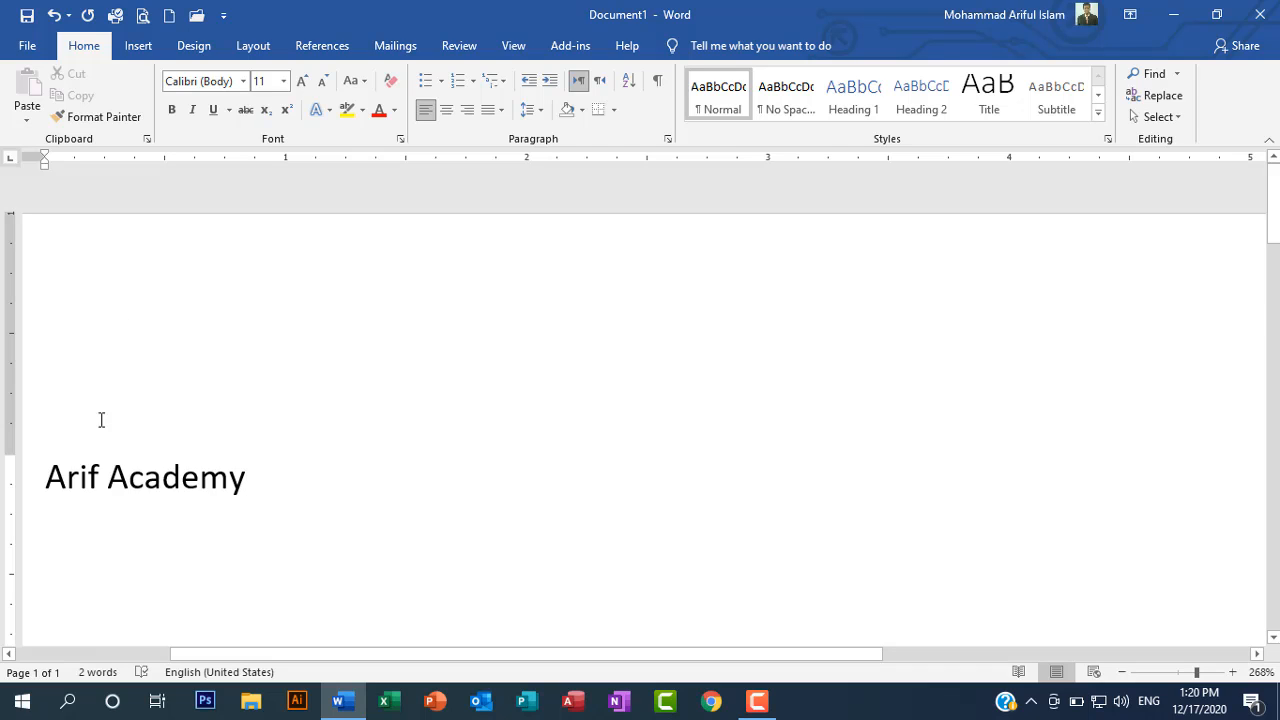
{"action": "left_click_drag", "start_coordinate": [47, 476], "coordinate": [78, 478]}
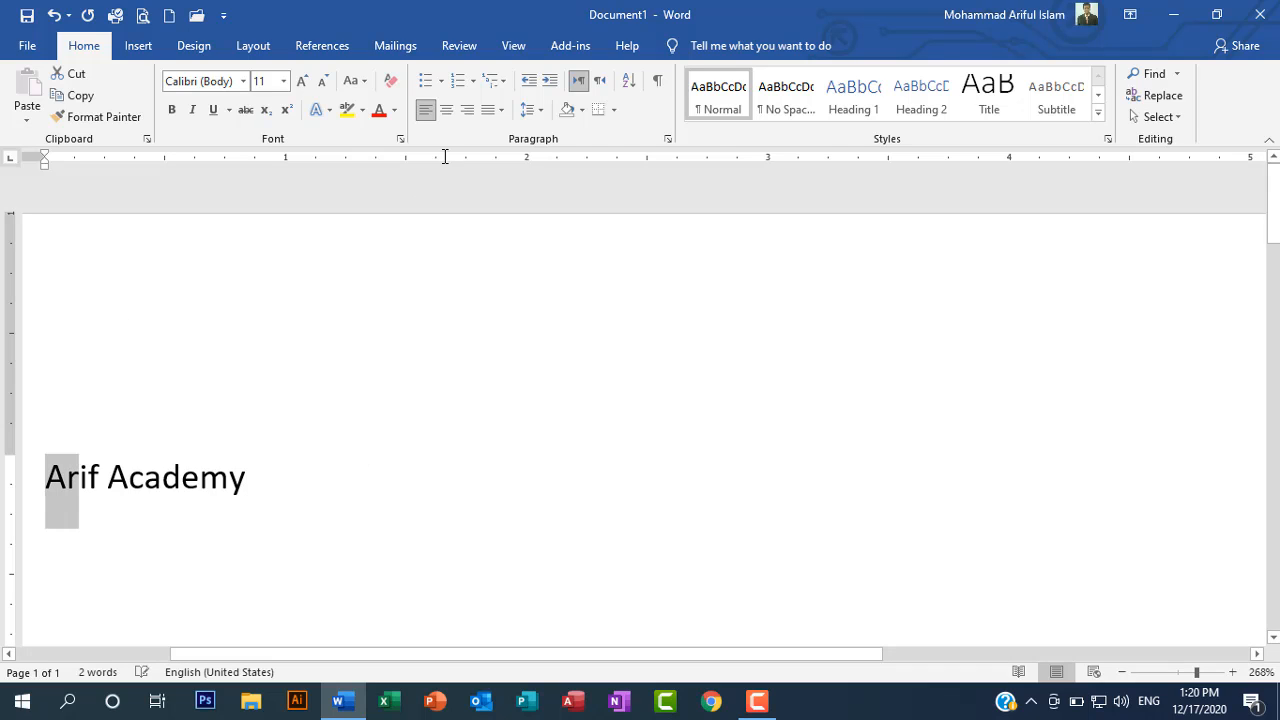
{"action": "left_click", "coordinate": [446, 110]}
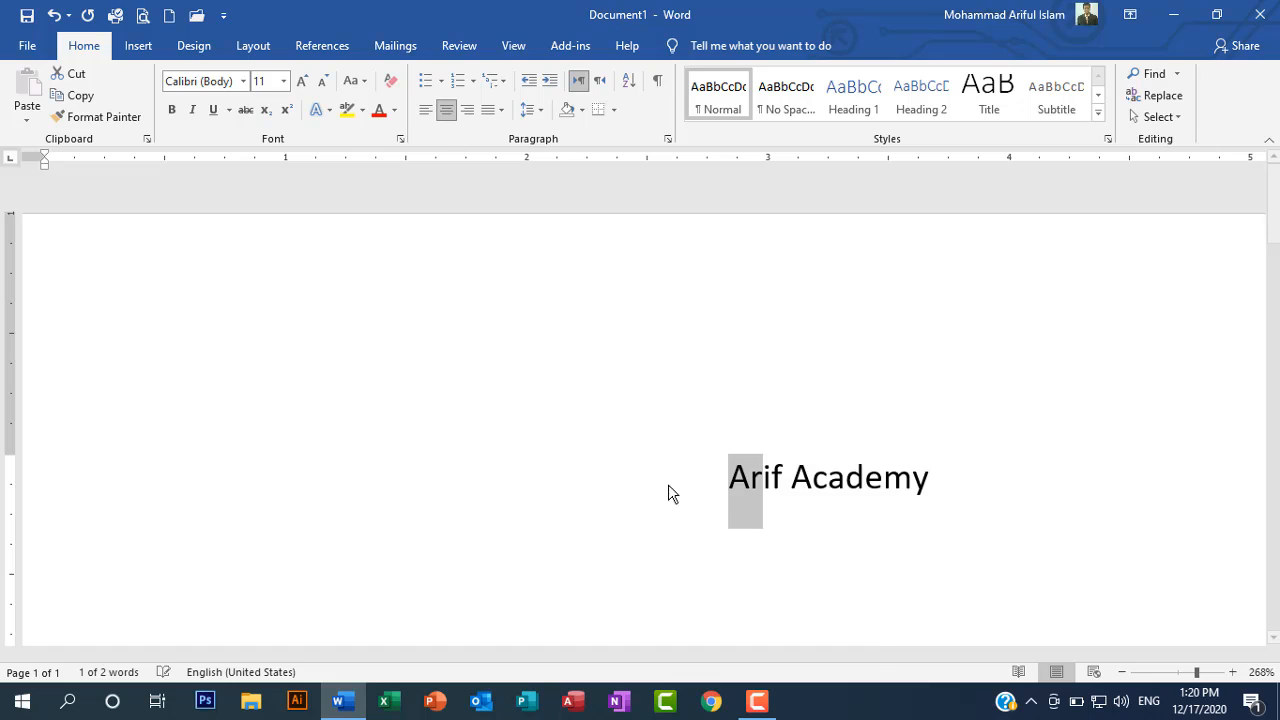
- Set the font size of the whole "Arif Academy" title to 22
{"action": "left_click_drag", "start_coordinate": [703, 480], "coordinate": [989, 477]}
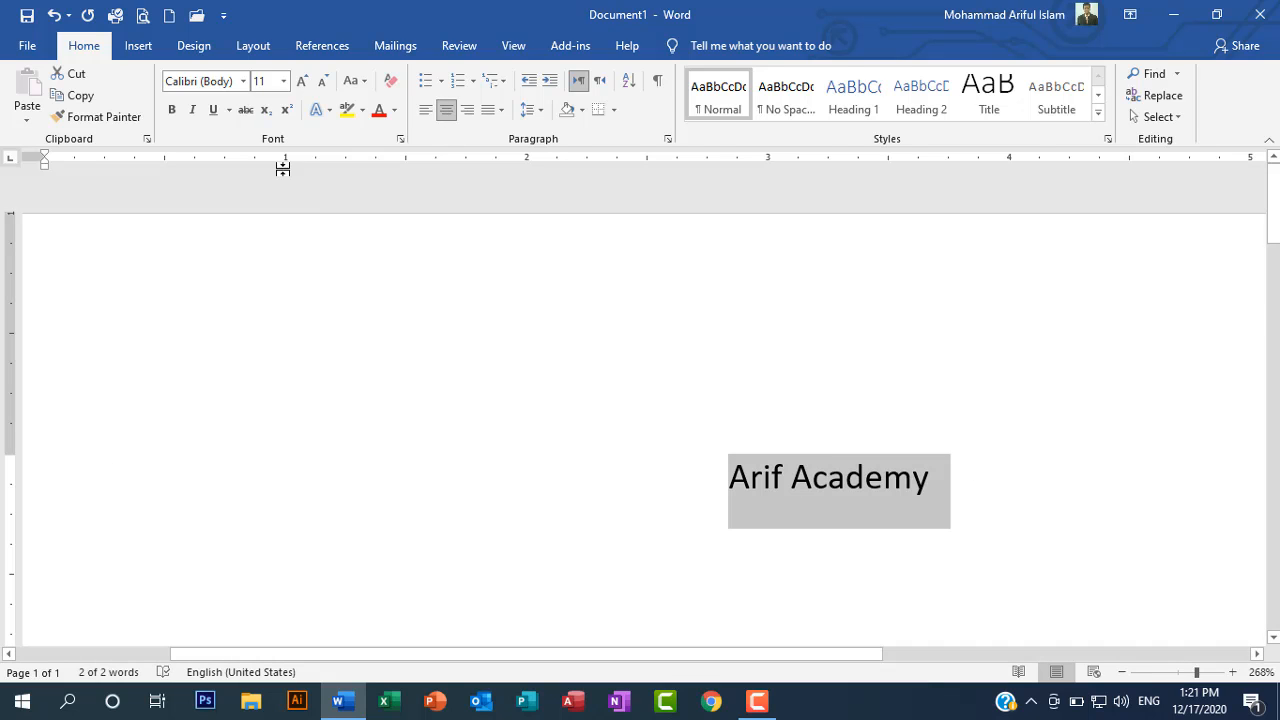
{"action": "left_click", "coordinate": [284, 81]}
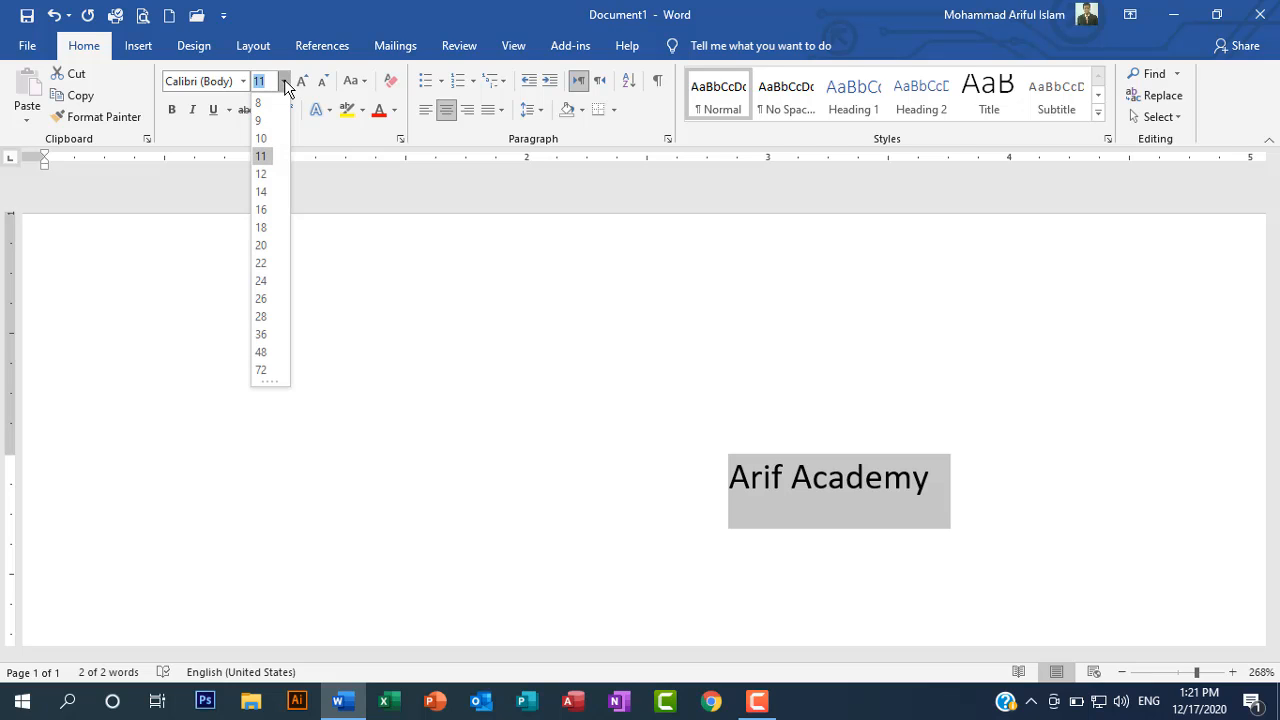
{"action": "left_click", "coordinate": [262, 263]}
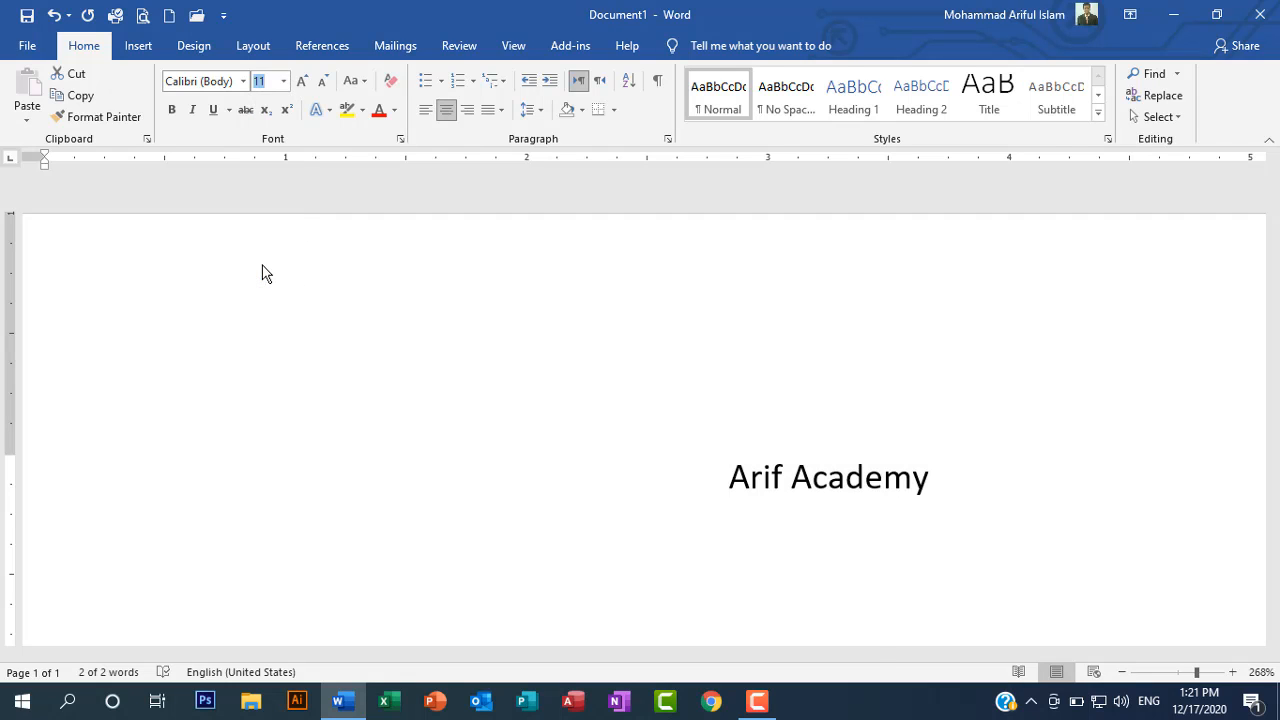
{"action": "left_click", "coordinate": [745, 537]}
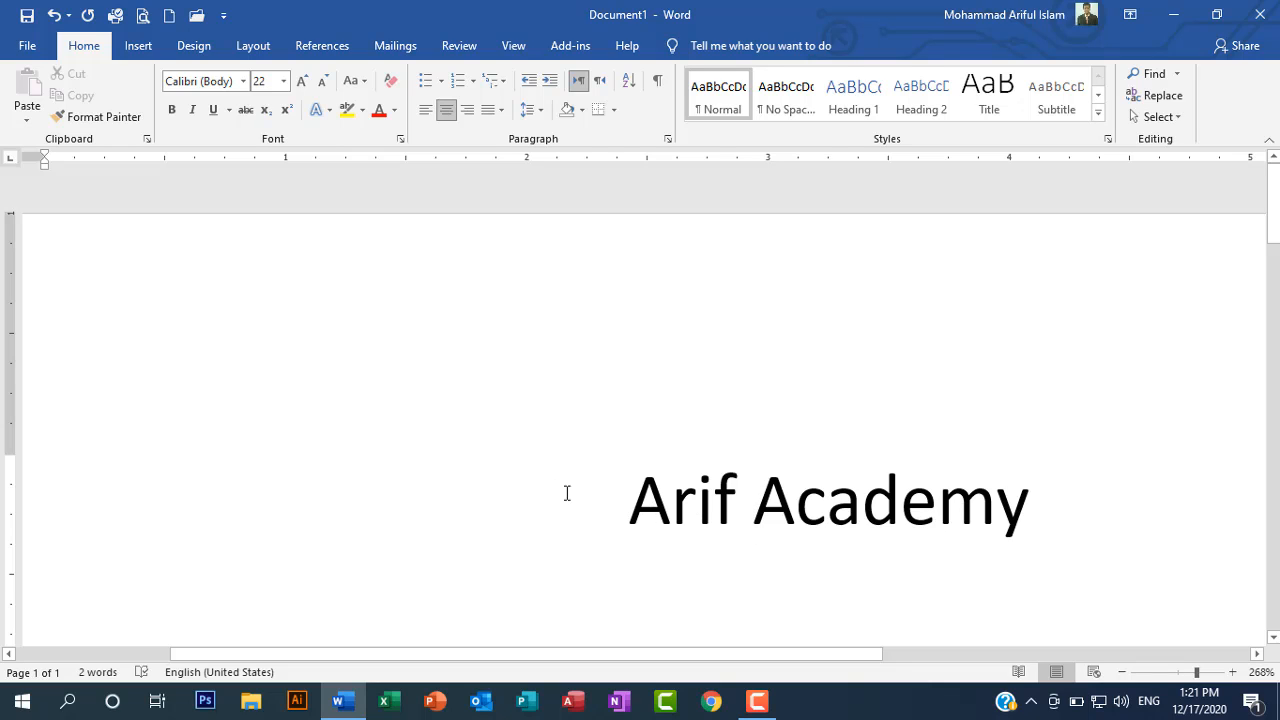
- Change the font of the "Arif Academy" title to AR DELANEY
{"action": "left_click_drag", "start_coordinate": [610, 499], "coordinate": [983, 505]}
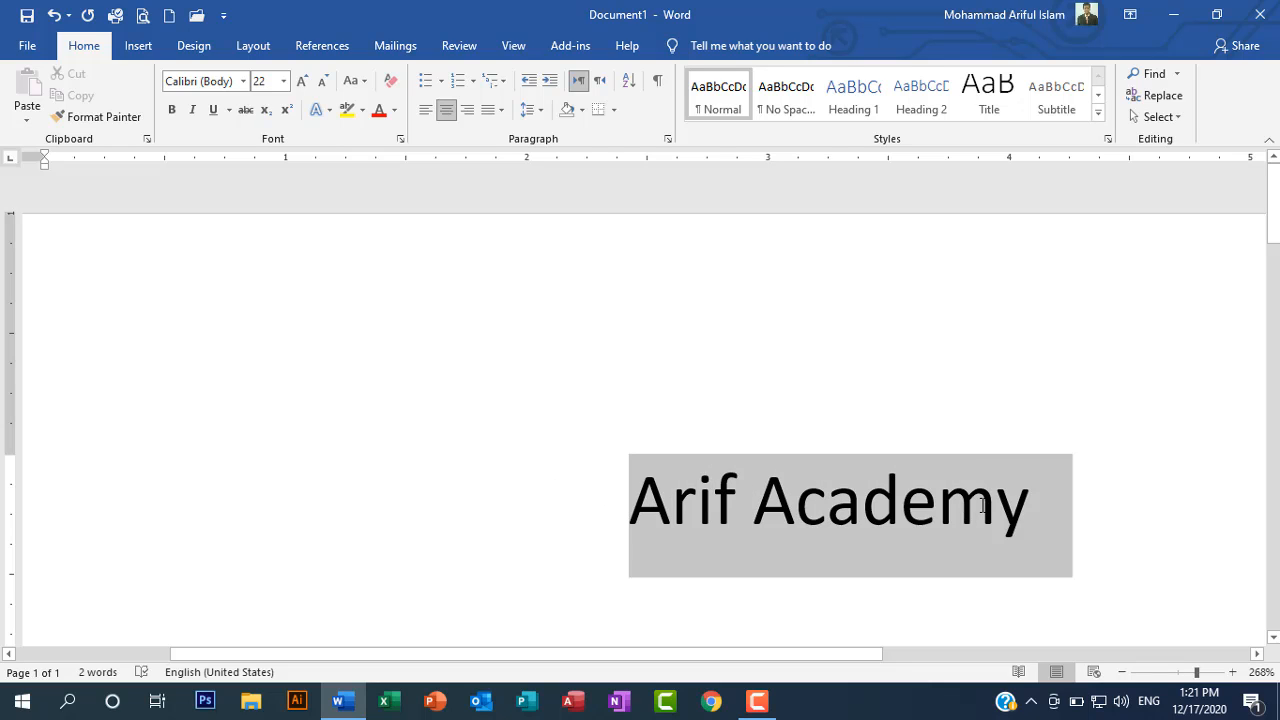
{"action": "left_click_drag", "start_coordinate": [1070, 505], "coordinate": [1043, 500]}
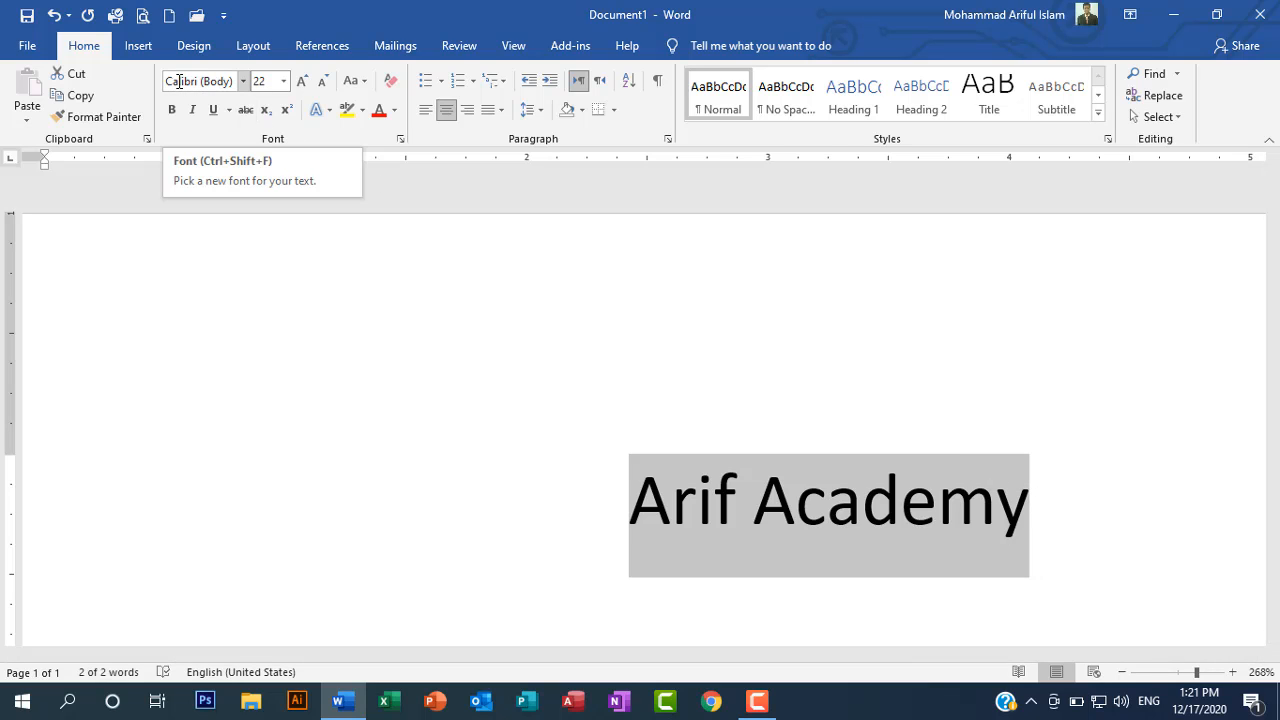
{"action": "left_click", "coordinate": [244, 82]}
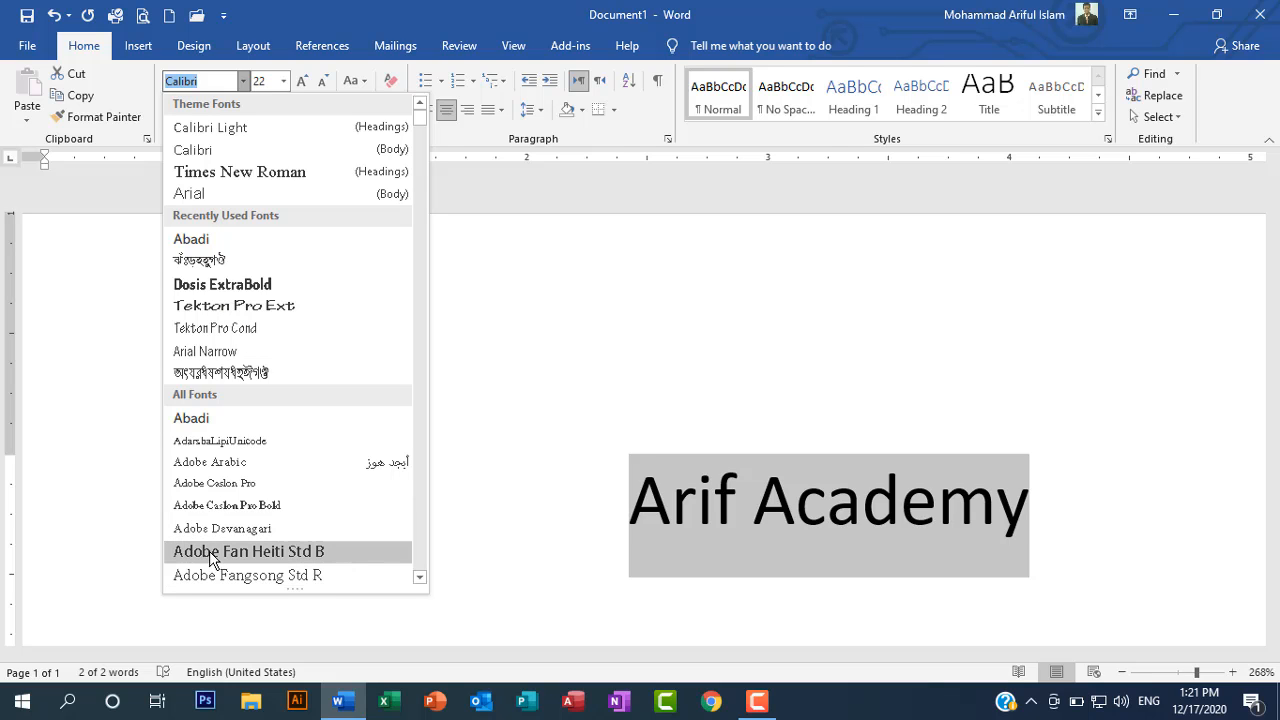
{"action": "scroll", "coordinate": [232, 528], "scroll_direction": "down", "scroll_amount": 12}
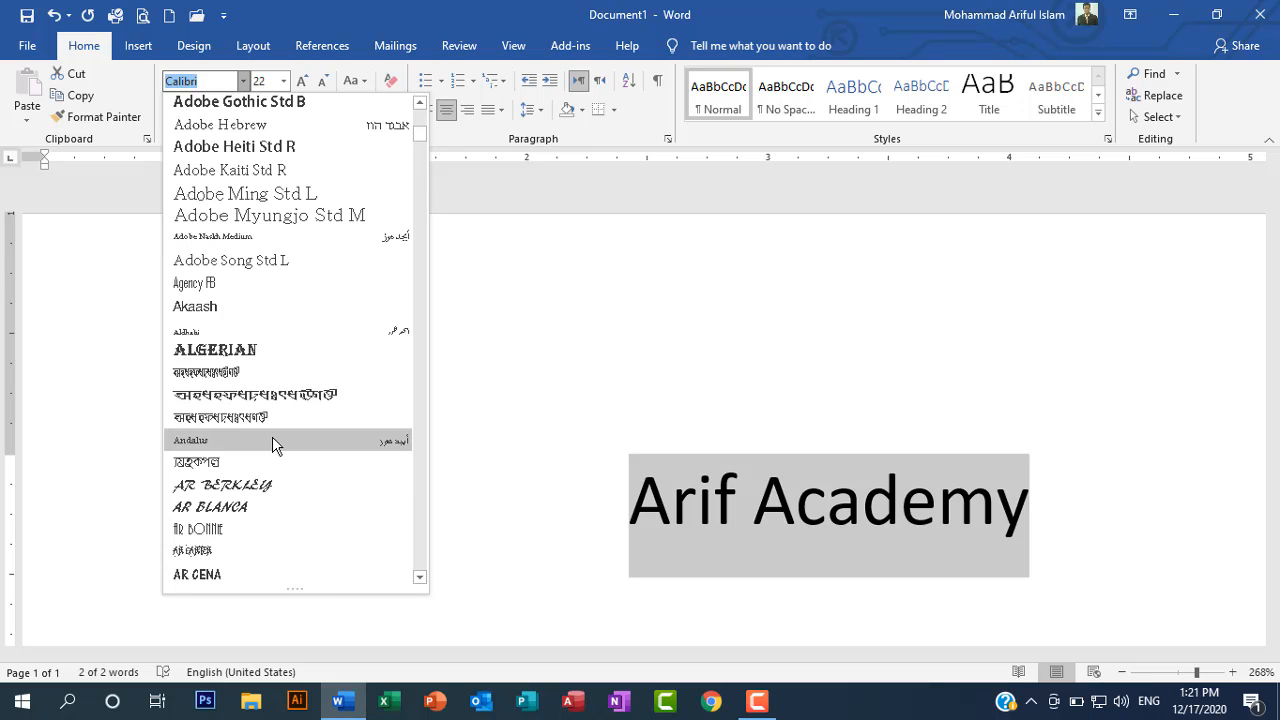
{"action": "scroll", "coordinate": [272, 437], "scroll_direction": "down", "scroll_amount": 1}
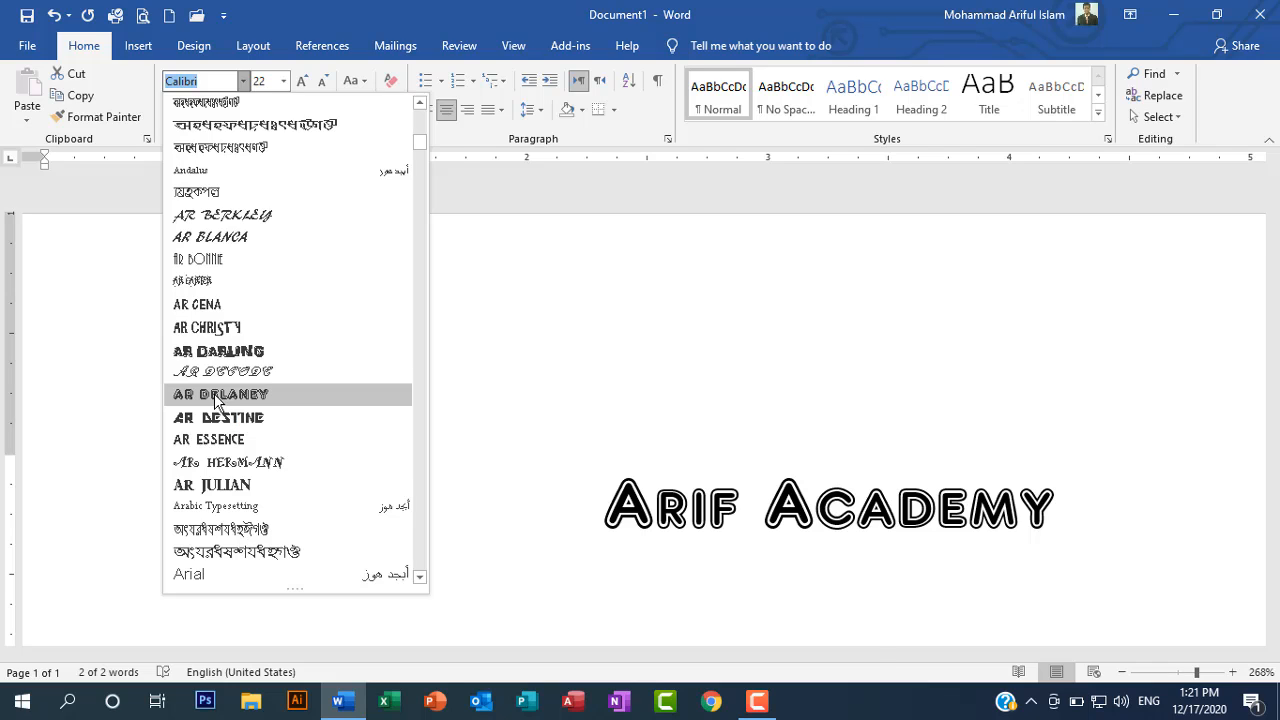
{"action": "left_click", "coordinate": [216, 398]}
{"action": "left_click", "coordinate": [778, 530]}
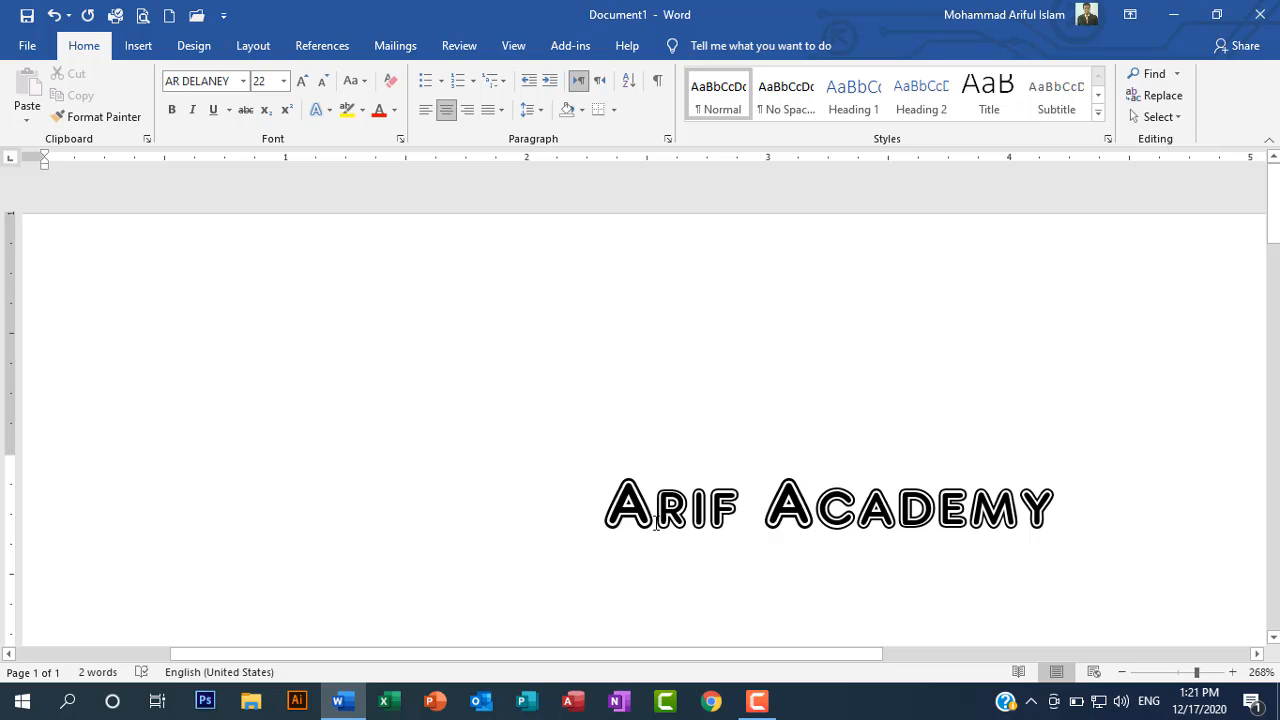
- Enlarge the "Arif Academy" title to font size 48 and bring the whole title into view
{"action": "left_click_drag", "start_coordinate": [600, 518], "coordinate": [999, 498]}
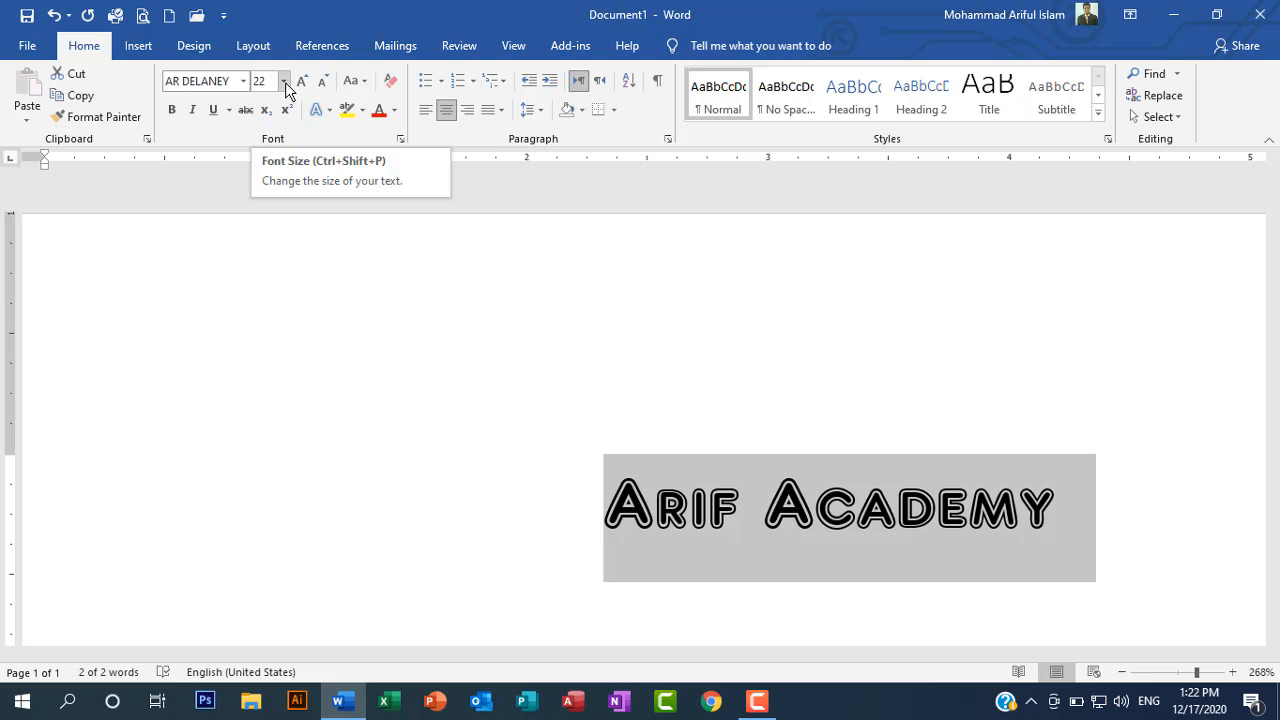
{"action": "left_click", "coordinate": [285, 82]}
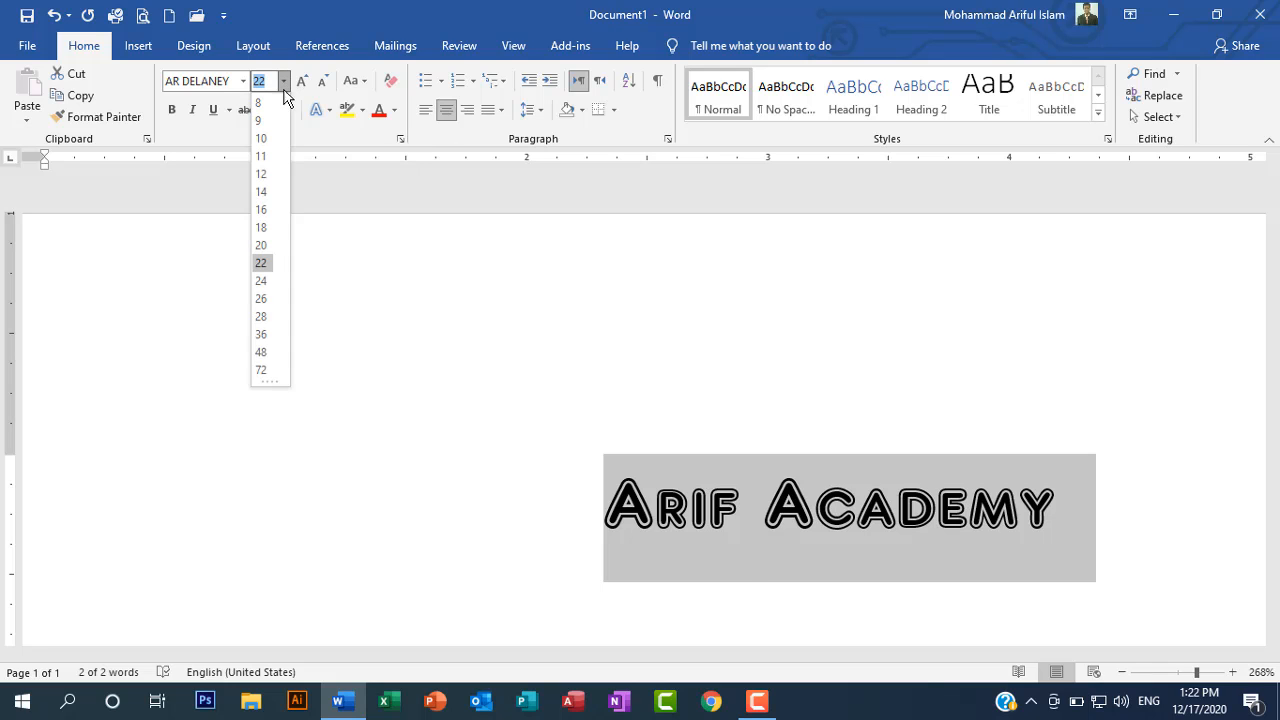
{"action": "left_click", "coordinate": [261, 353]}
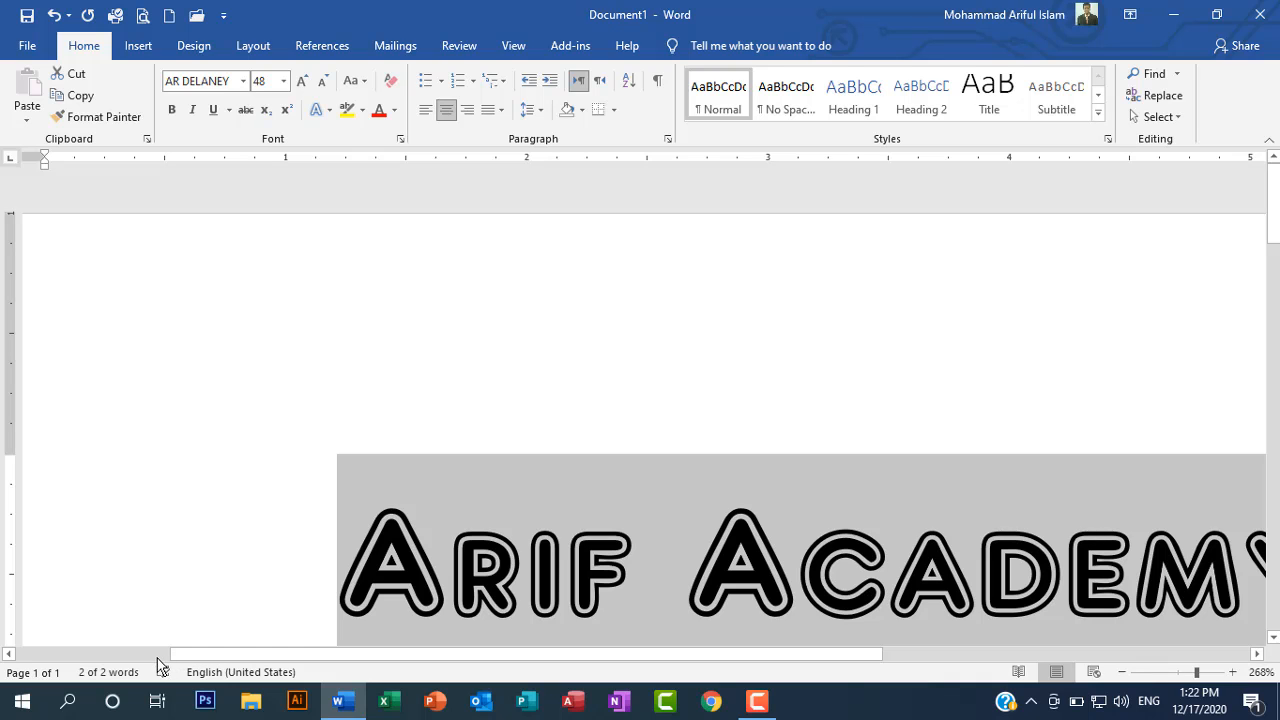
{"action": "left_click_drag", "start_coordinate": [223, 655], "coordinate": [343, 655]}
{"action": "scroll", "coordinate": [343, 457], "scroll_direction": "down", "scroll_amount": 1}
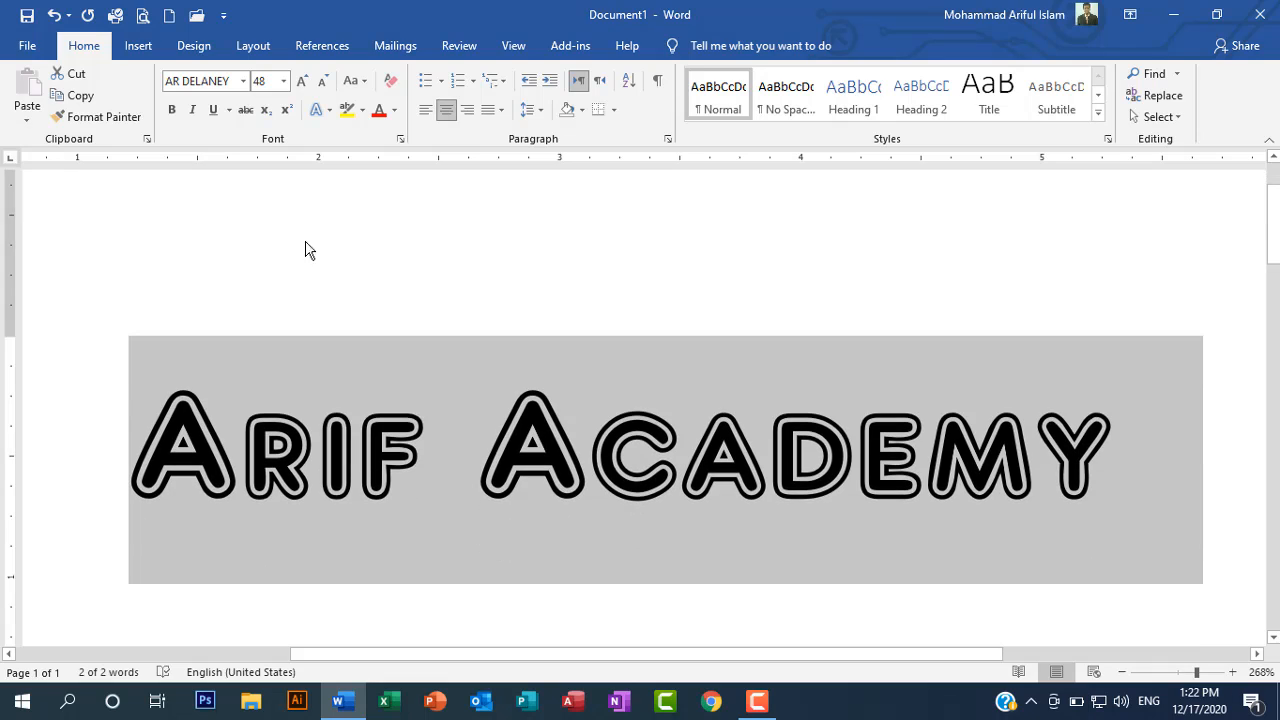
- Reduce the font size of the "Arif Academy" title to 16
{"action": "left_click", "coordinate": [284, 84]}
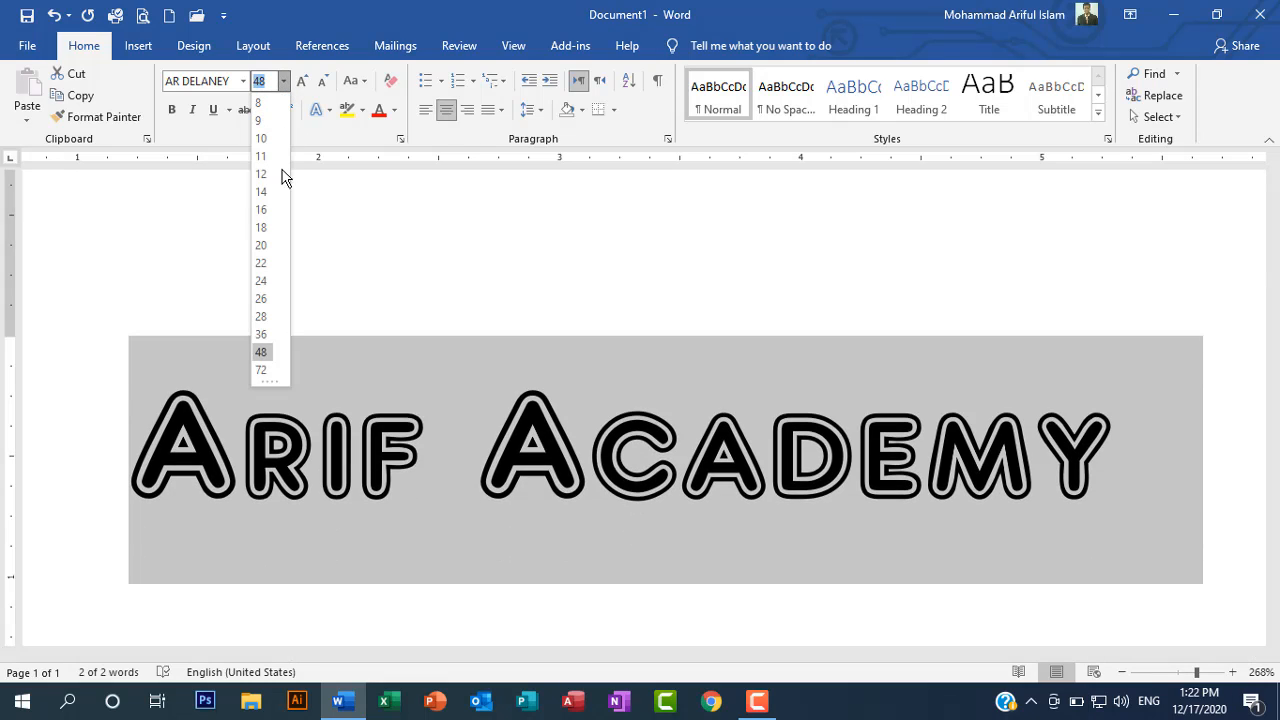
{"action": "left_click", "coordinate": [262, 209]}
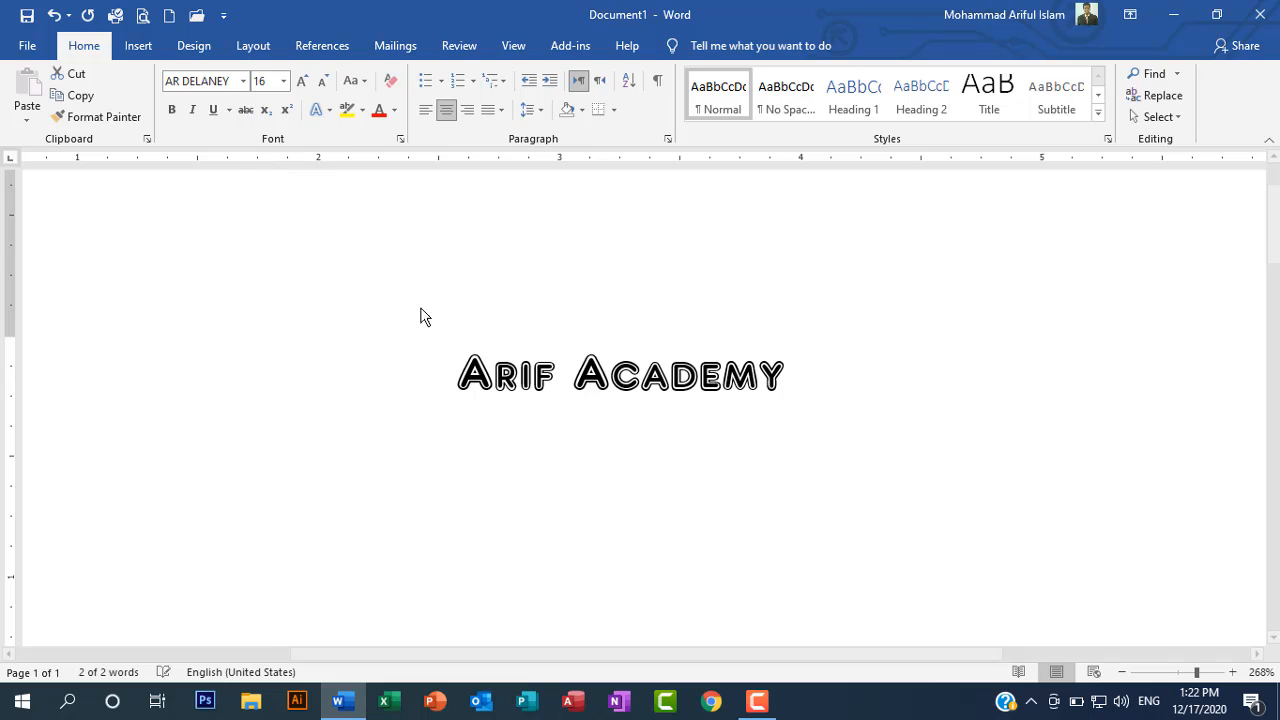
{"action": "left_click", "coordinate": [567, 414]}
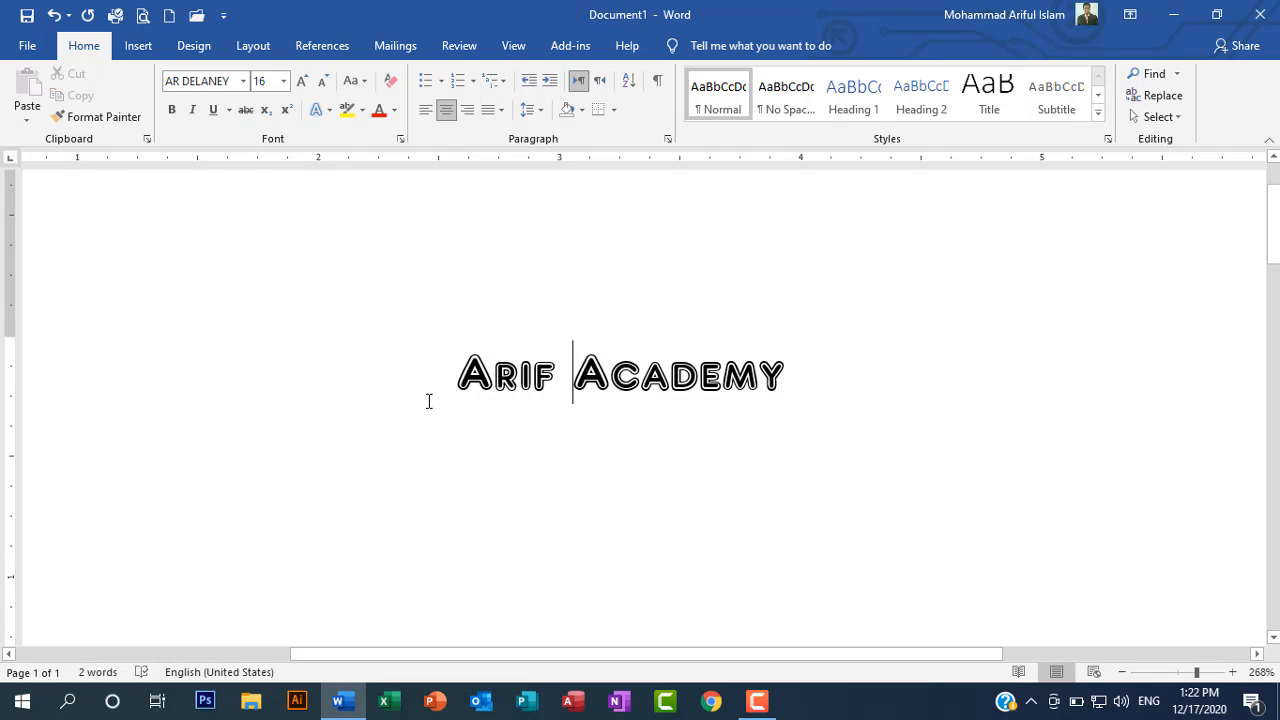
- Apply bold formatting to the "Arif Academy" title and remove it again
{"action": "left_click_drag", "start_coordinate": [510, 399], "coordinate": [786, 397]}
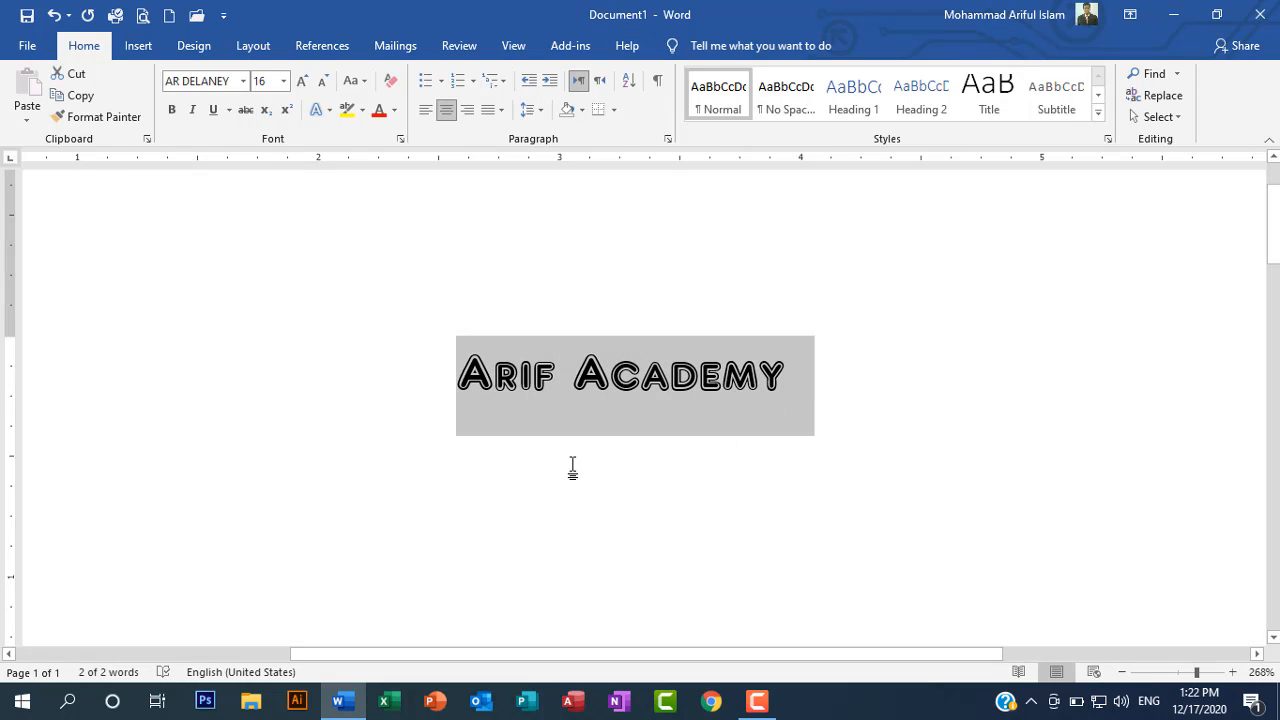
{"action": "left_click", "coordinate": [172, 110]}
{"action": "left_click", "coordinate": [638, 455]}
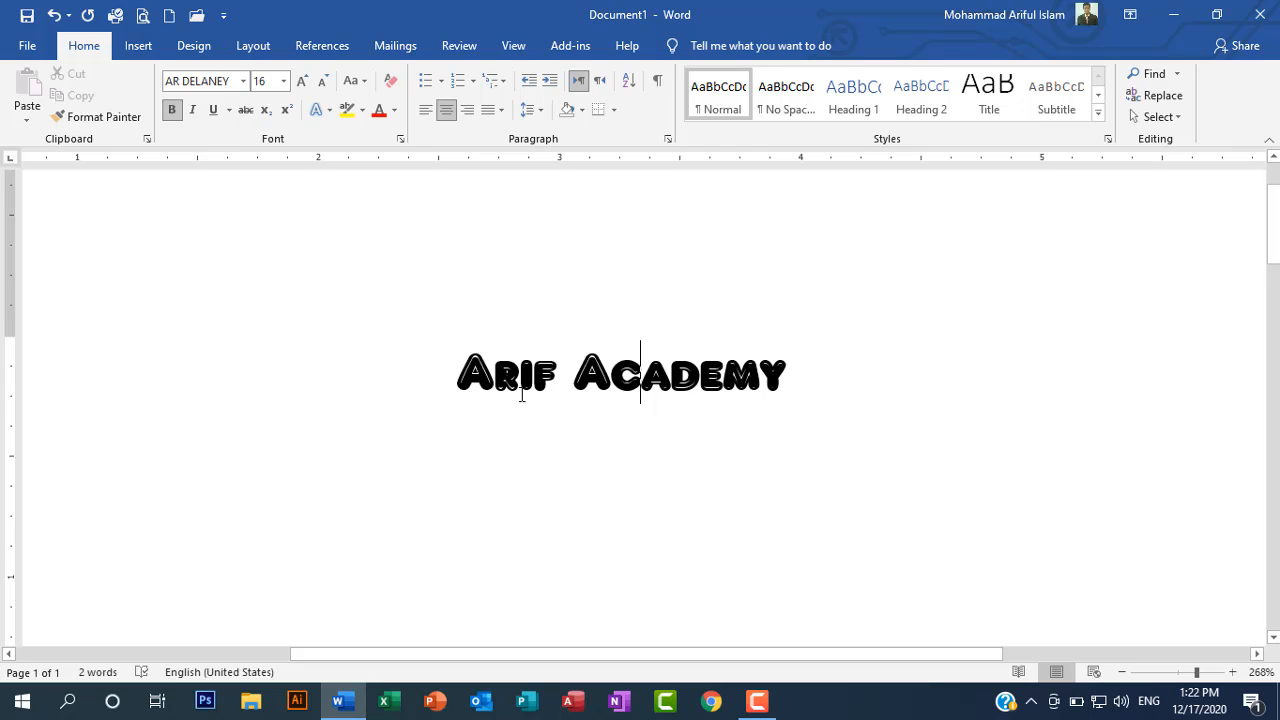
{"action": "left_click_drag", "start_coordinate": [458, 372], "coordinate": [786, 374]}
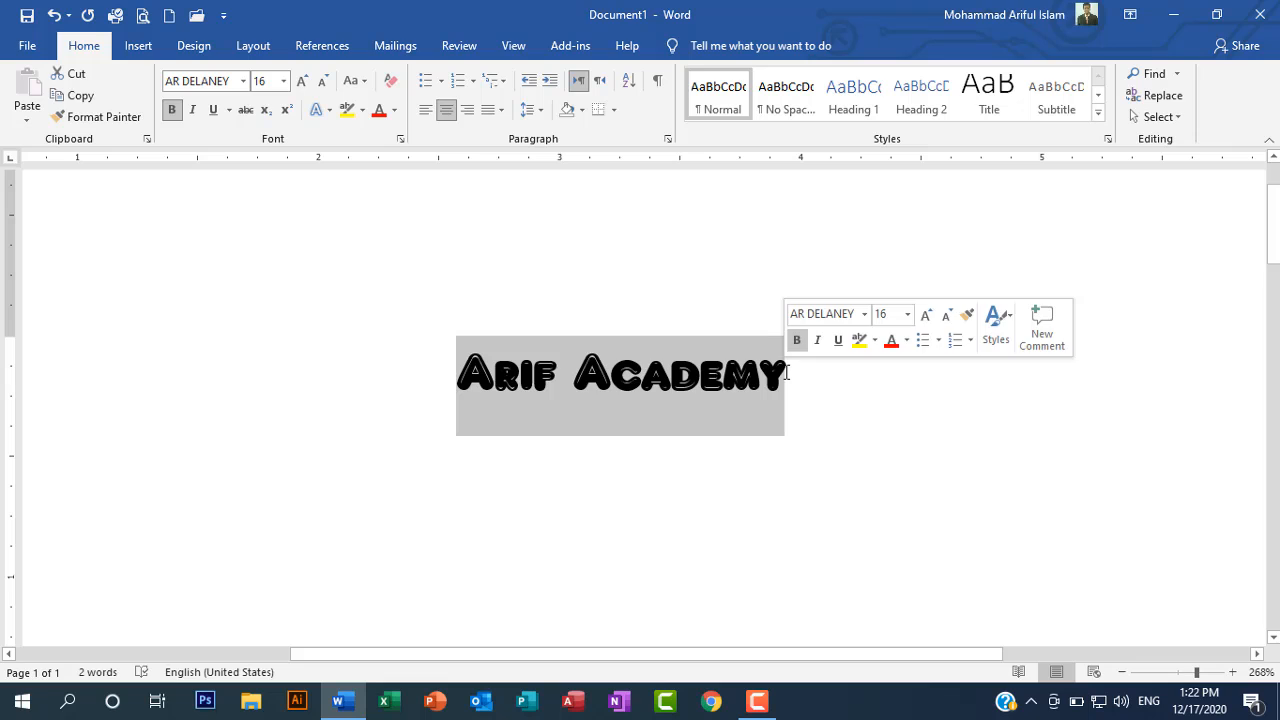
{"action": "left_click", "coordinate": [172, 112]}
{"action": "left_click", "coordinate": [546, 465]}
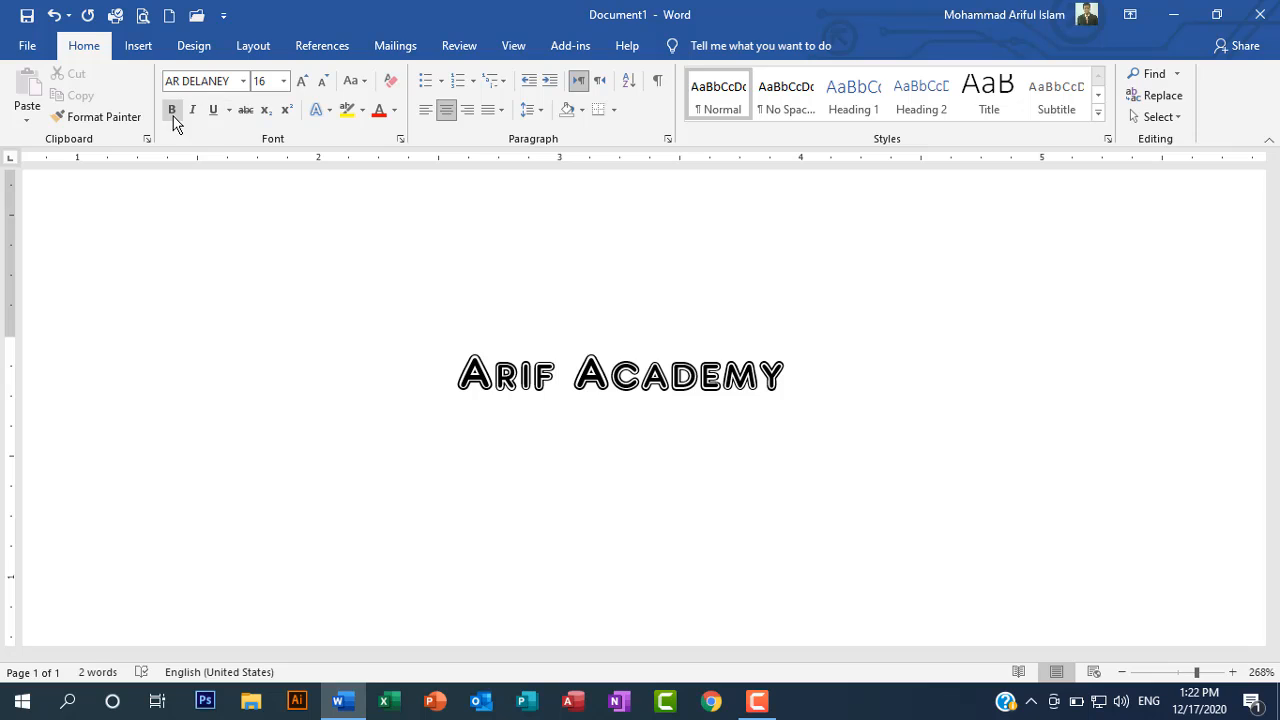
- Apply italic formatting to the "Arif Academy" title and remove it again
{"action": "left_click_drag", "start_coordinate": [457, 374], "coordinate": [800, 369]}
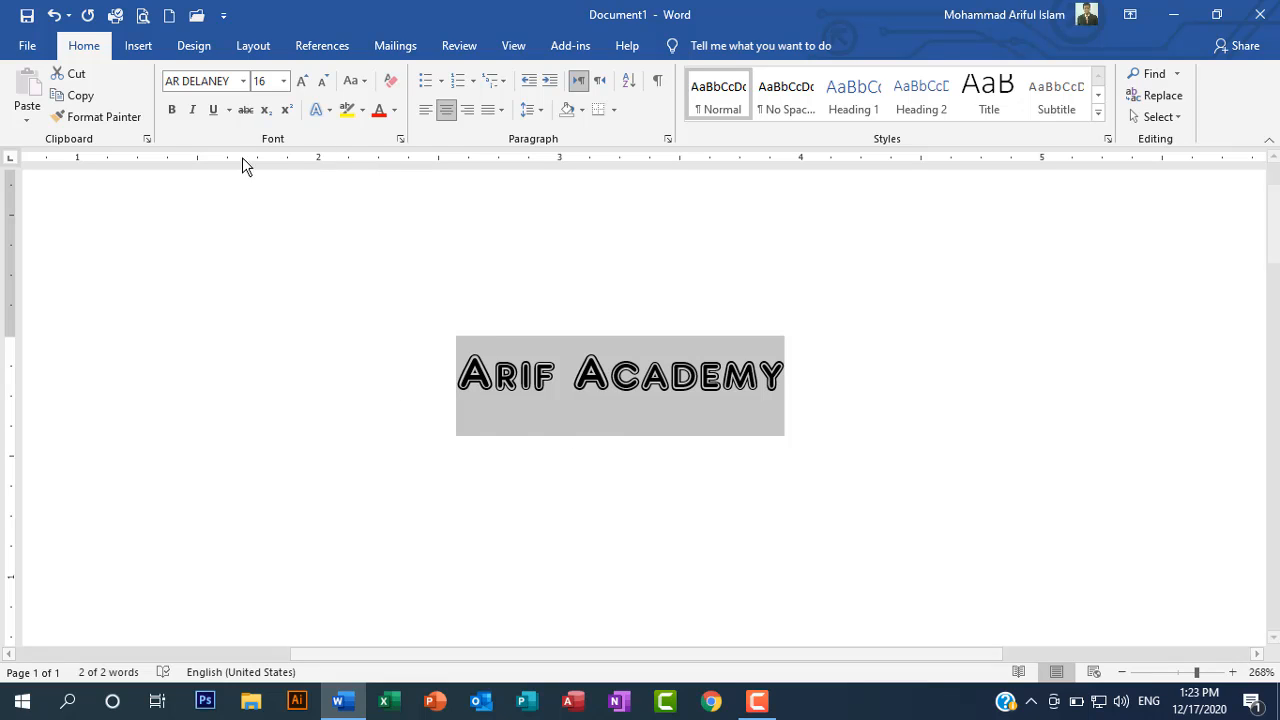
{"action": "left_click", "coordinate": [193, 112]}
{"action": "left_click", "coordinate": [543, 470]}
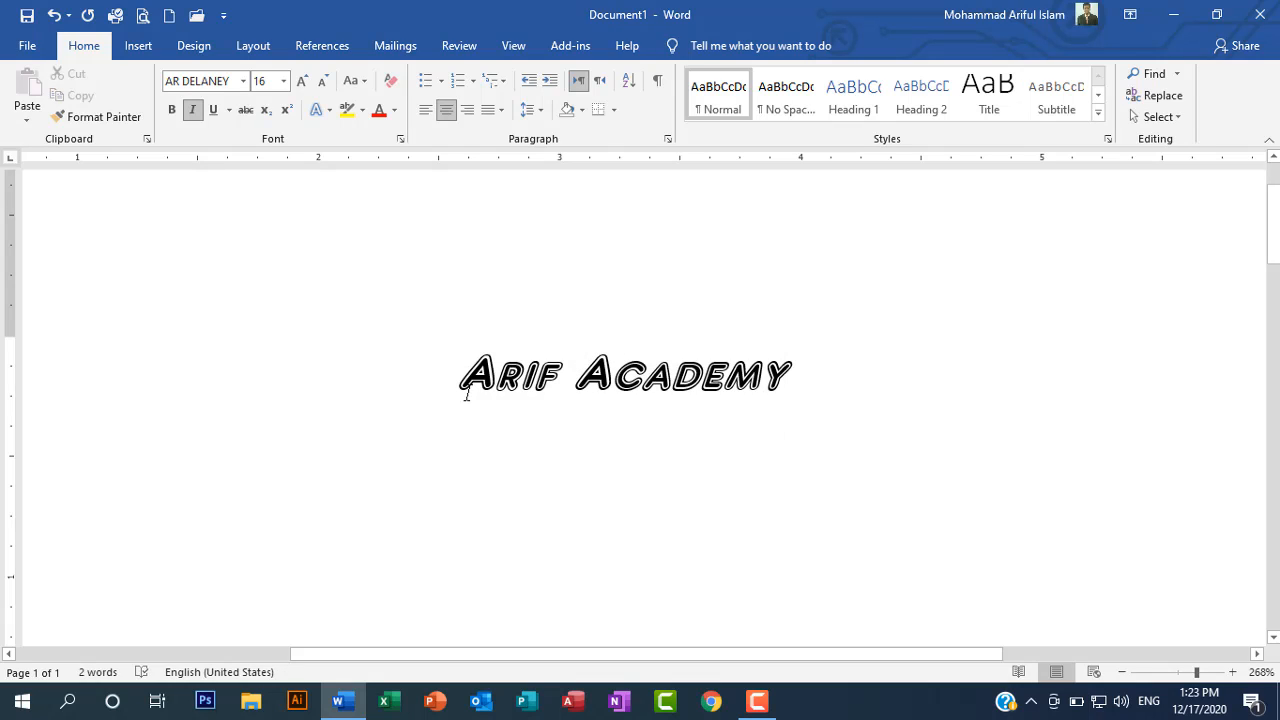
{"action": "left_click_drag", "start_coordinate": [455, 372], "coordinate": [762, 376]}
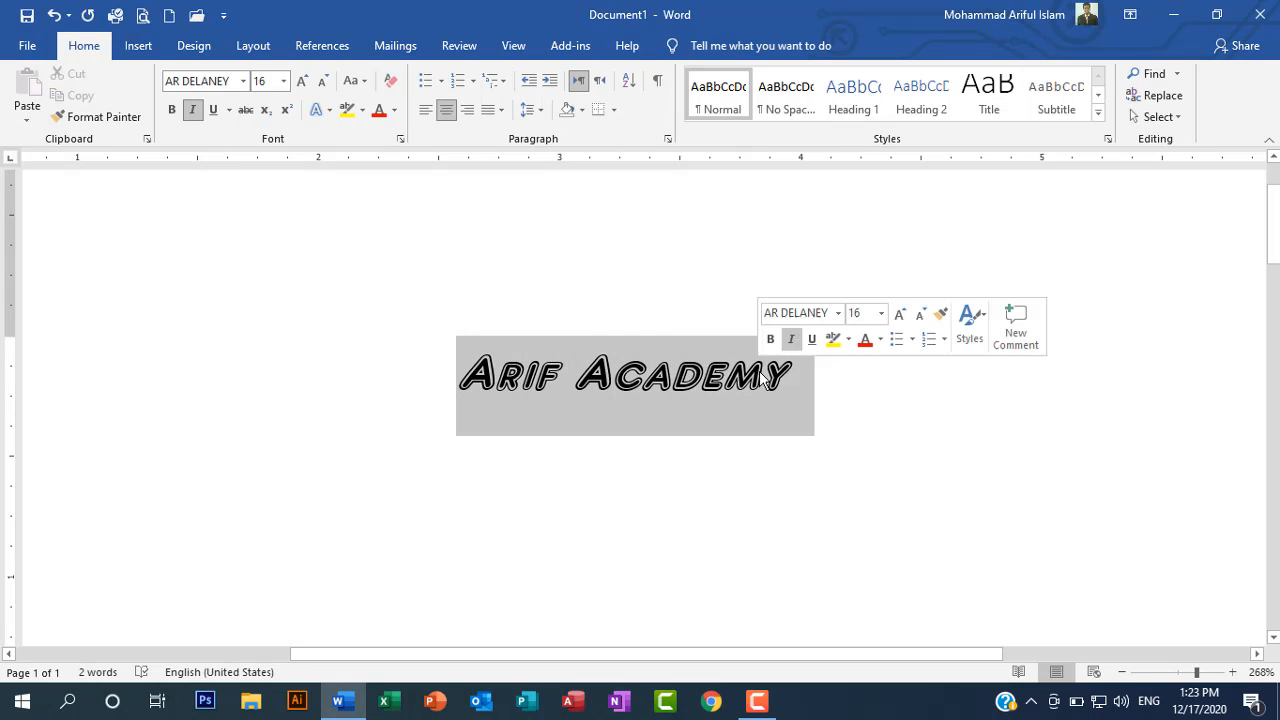
{"action": "left_click", "coordinate": [191, 108]}
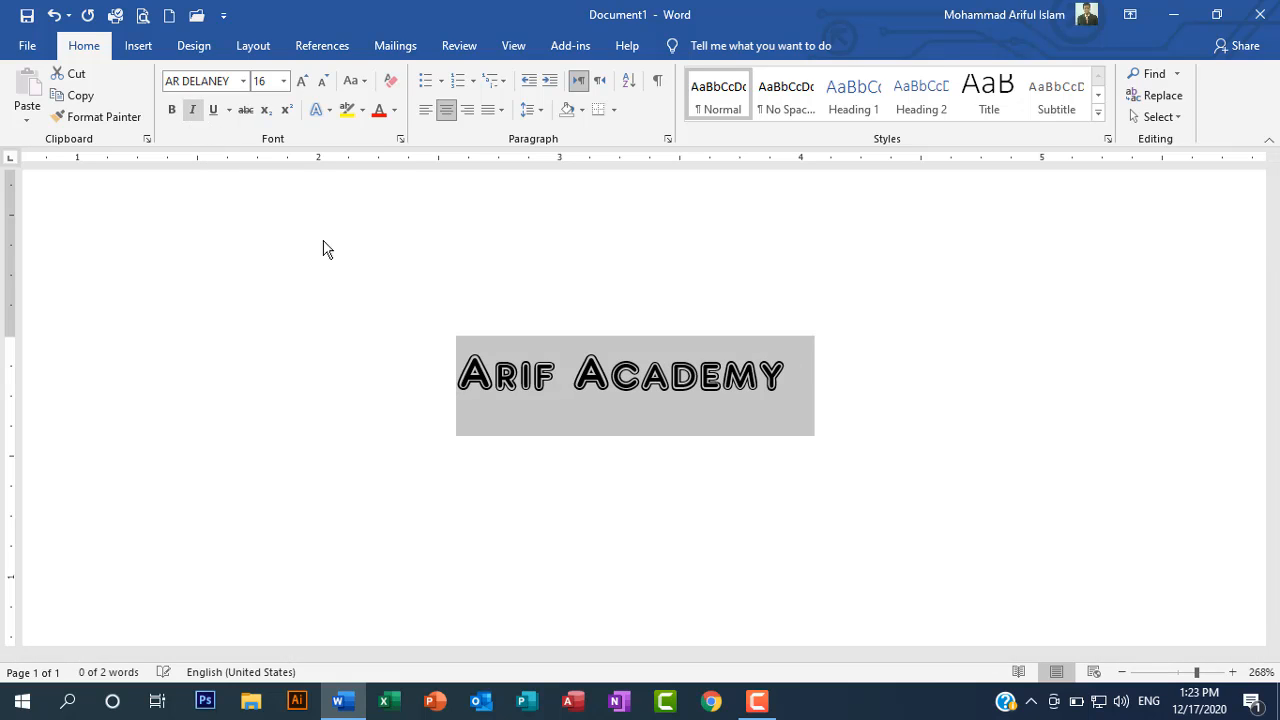
{"action": "left_click", "coordinate": [514, 408]}
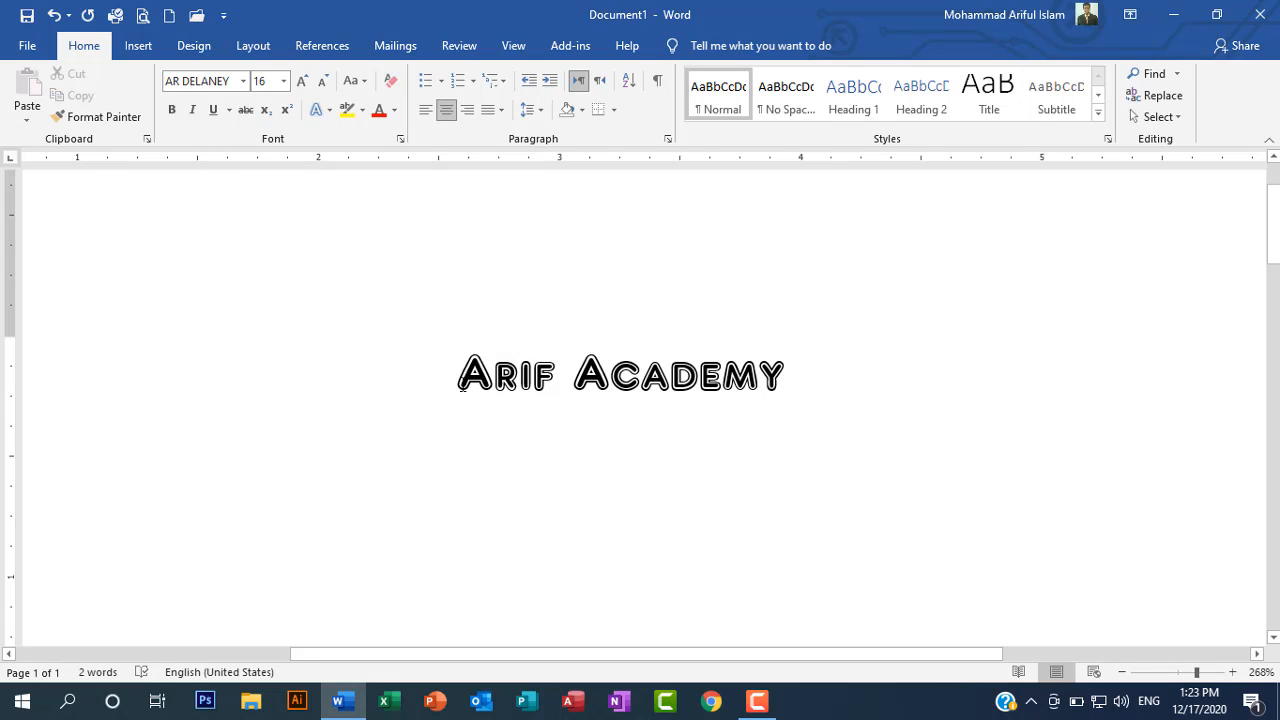
- Underline the whole "Arif Academy" title
{"action": "left_click_drag", "start_coordinate": [454, 377], "coordinate": [837, 374]}
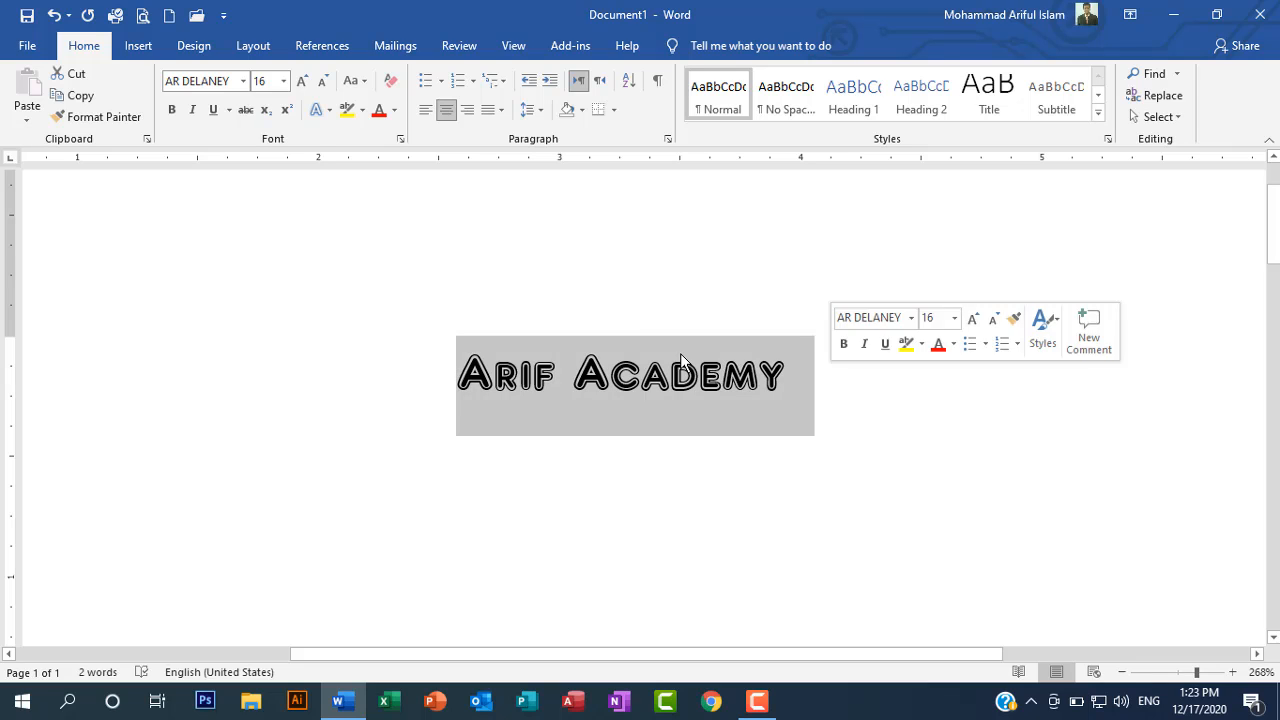
{"action": "left_click", "coordinate": [215, 111]}
{"action": "left_click", "coordinate": [593, 368]}
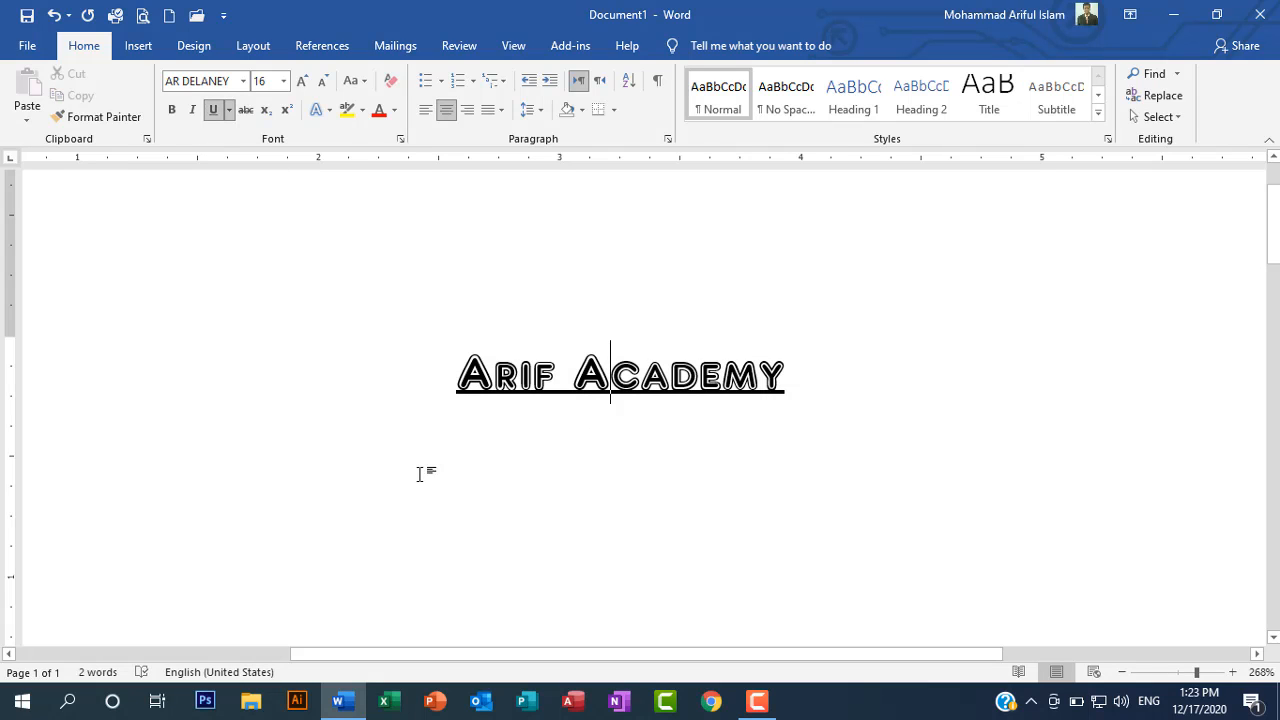
- Remove the underline from the whole "Arif Academy" title
{"action": "left_click", "coordinate": [457, 372]}
{"action": "left_click_drag", "start_coordinate": [457, 372], "coordinate": [798, 383]}
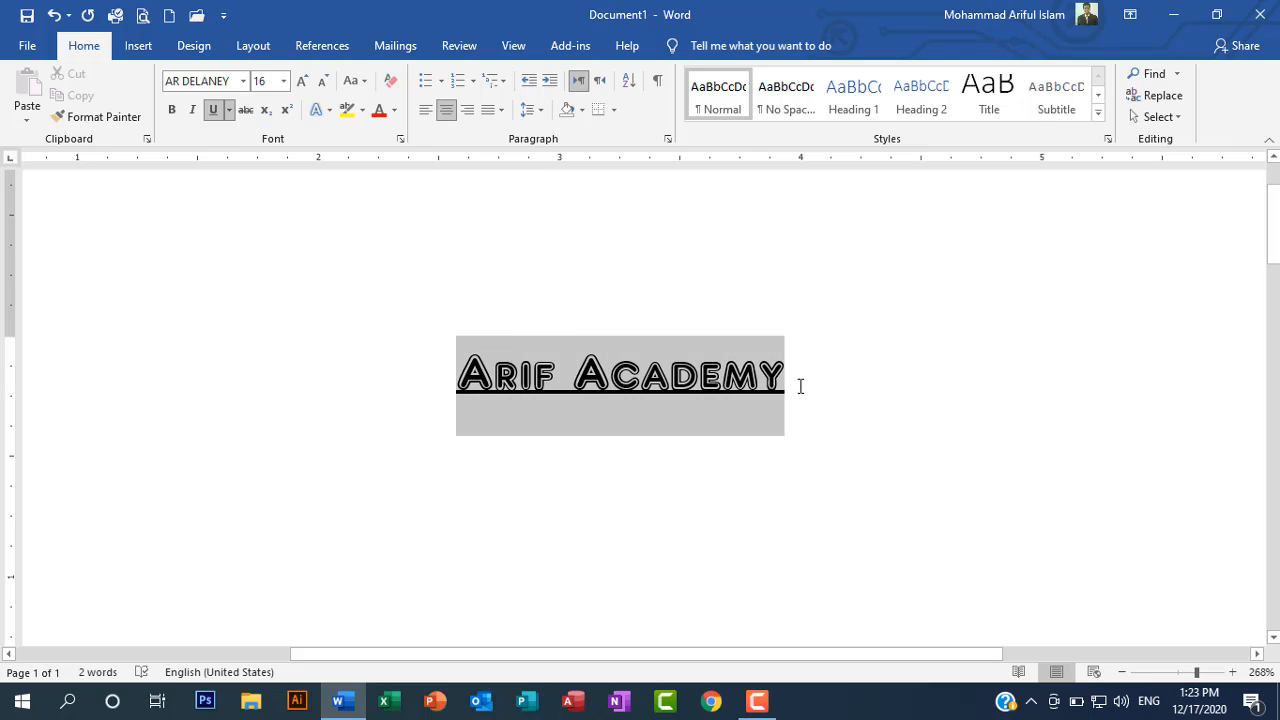
{"action": "left_click", "coordinate": [215, 109]}
{"action": "left_click", "coordinate": [620, 514]}
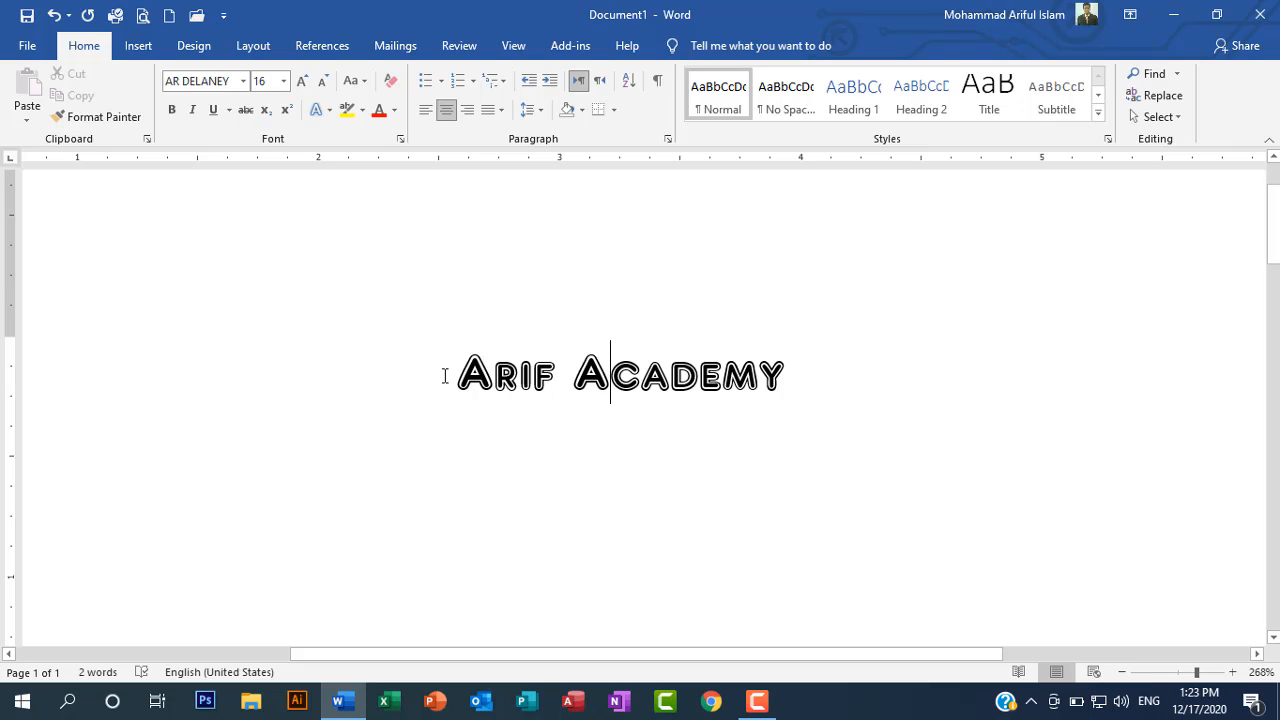
- Apply a double underline to the "Arif Academy" title and remove it again
{"action": "left_click_drag", "start_coordinate": [448, 375], "coordinate": [826, 371]}
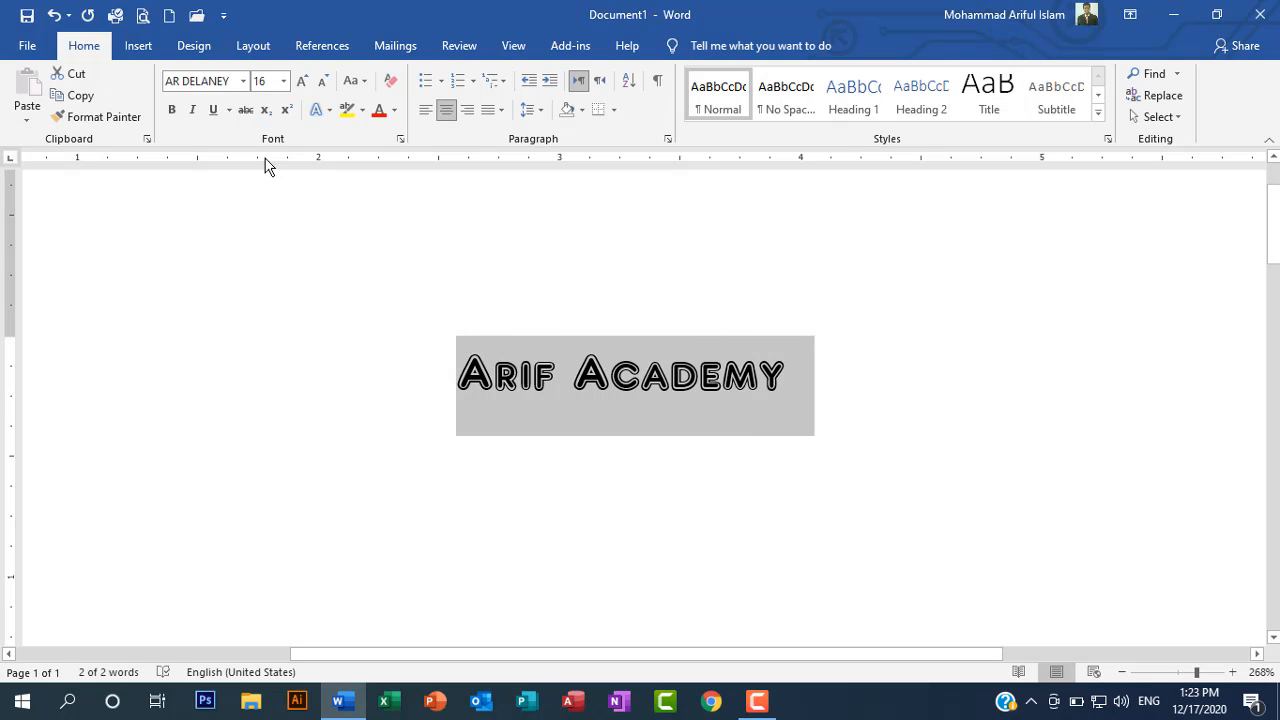
{"action": "left_click", "coordinate": [229, 109]}
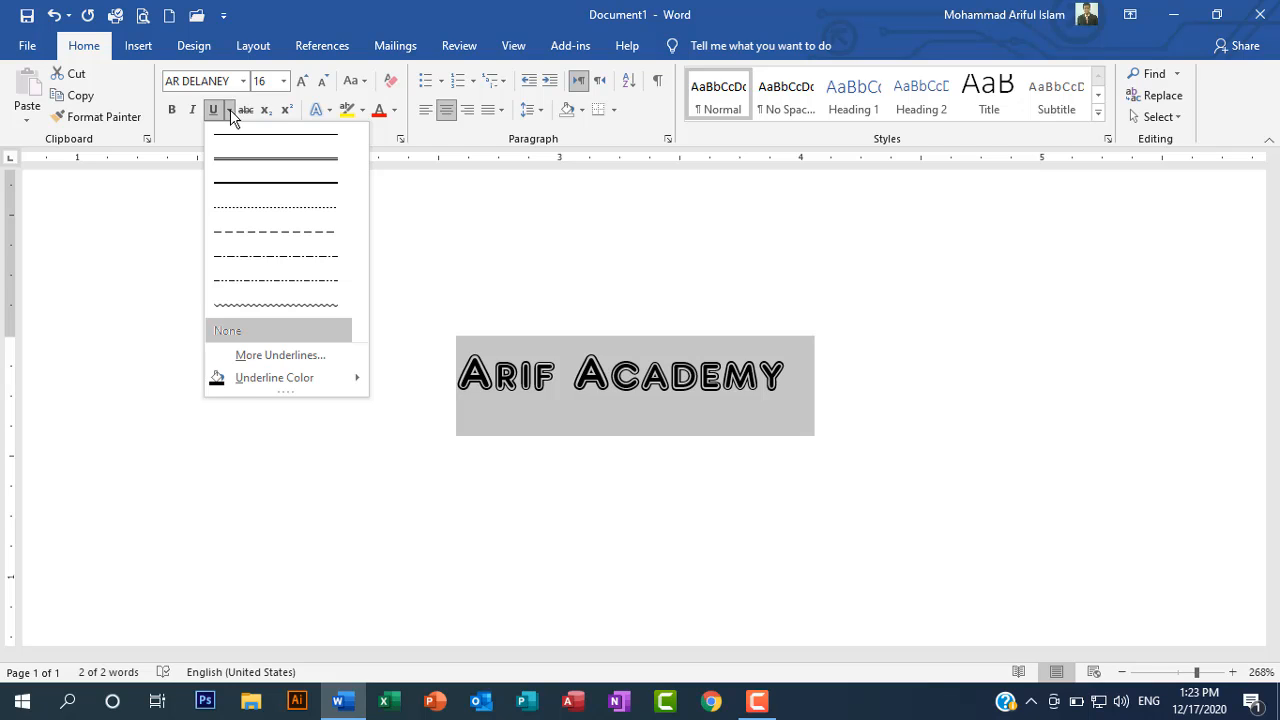
{"action": "left_click", "coordinate": [237, 170]}
{"action": "left_click", "coordinate": [528, 583]}
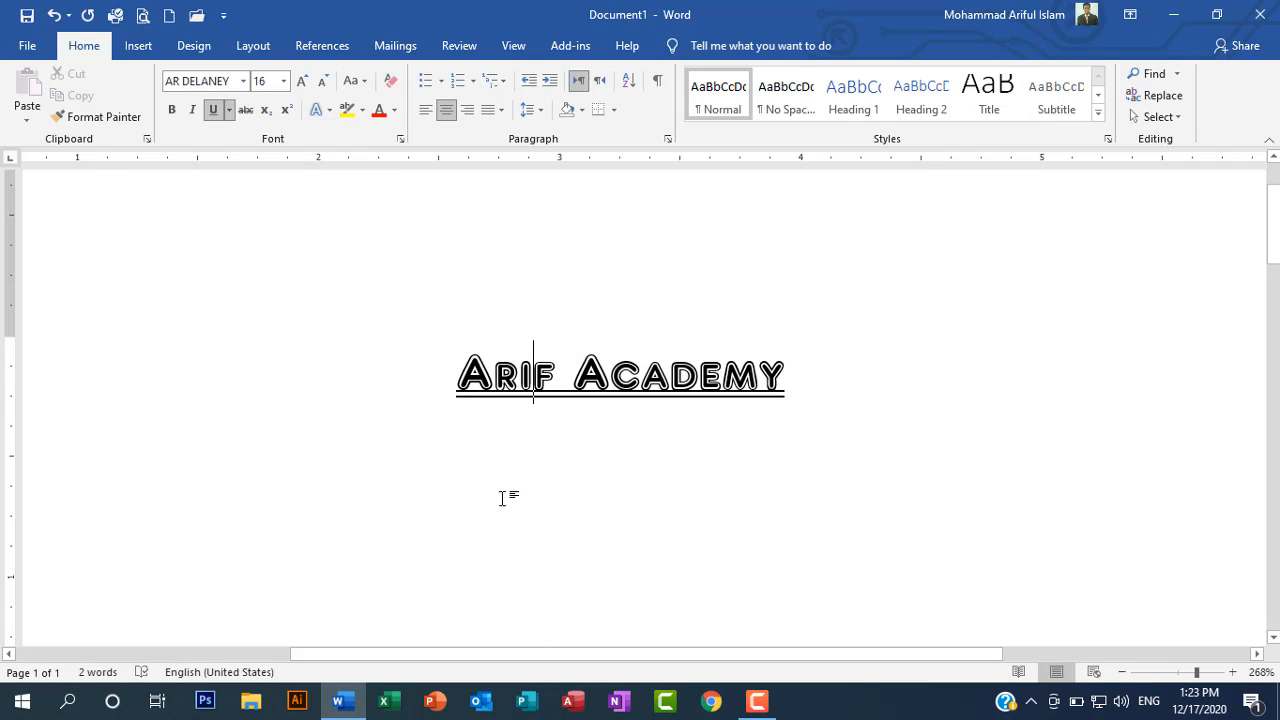
{"action": "left_click_drag", "start_coordinate": [449, 387], "coordinate": [787, 376]}
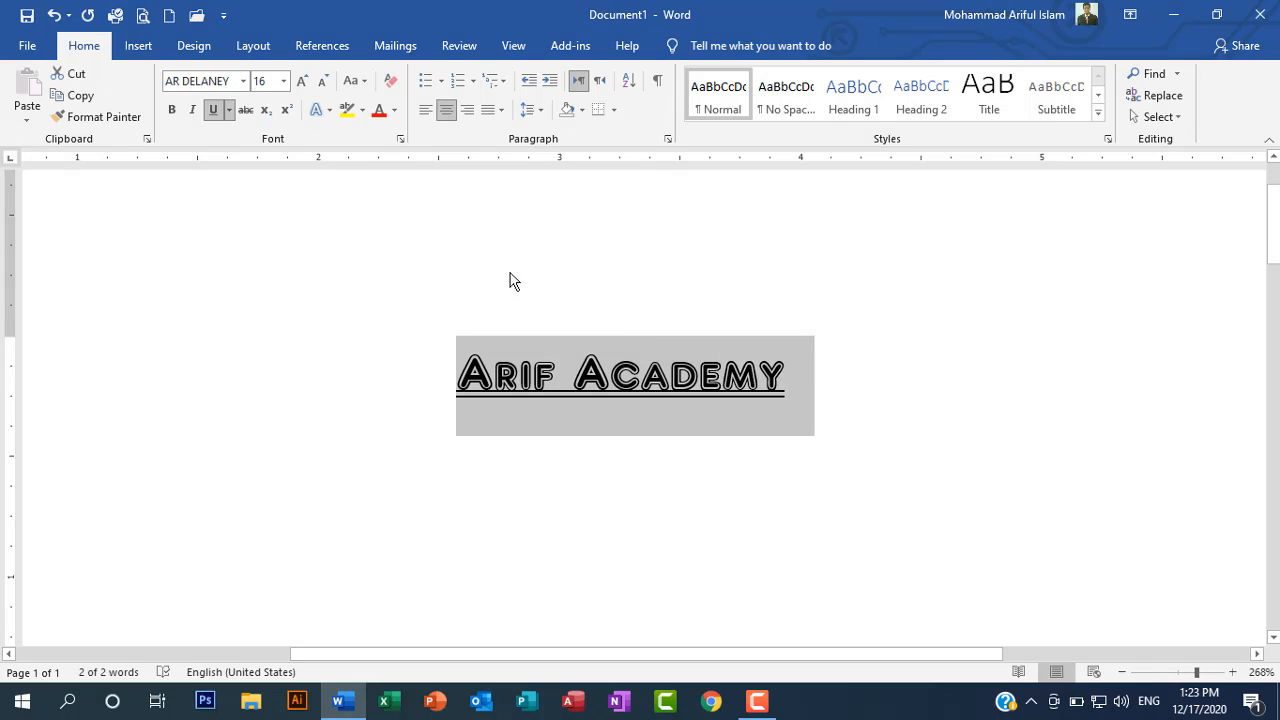
{"action": "left_click", "coordinate": [212, 112]}
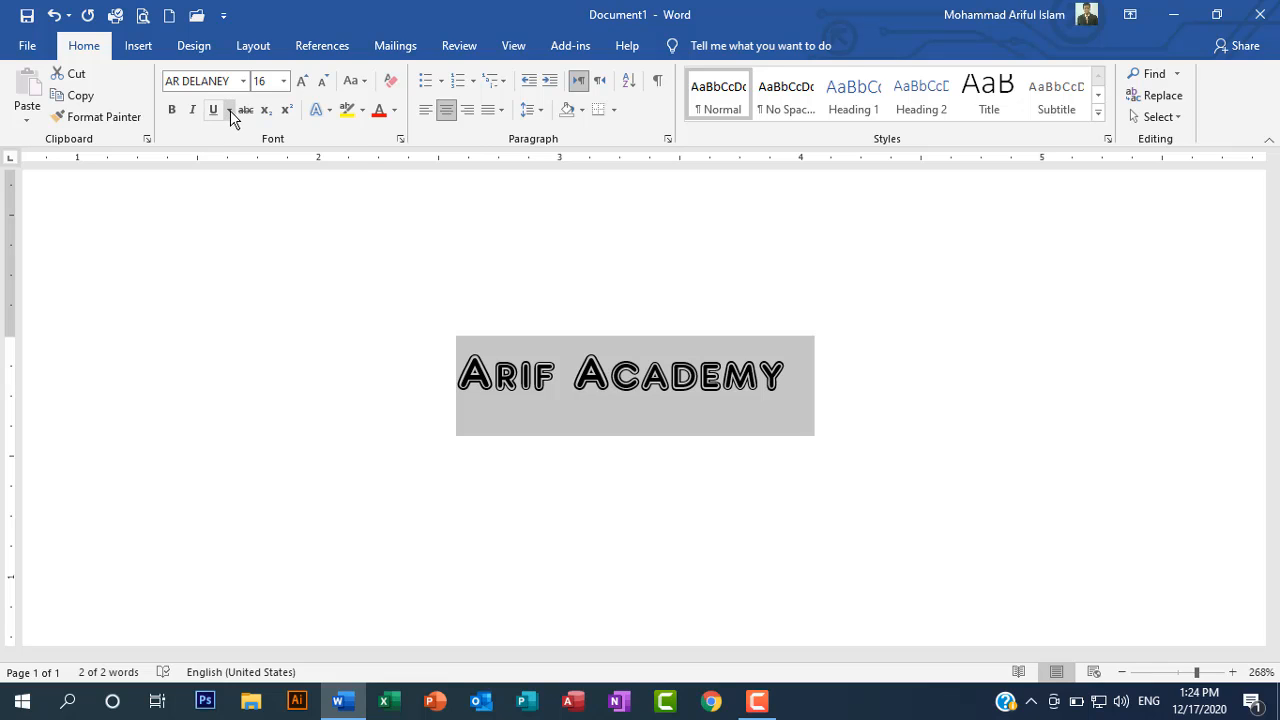
- Apply a thick underline to the "Arif Academy" title and remove it again
{"action": "left_click", "coordinate": [230, 110]}
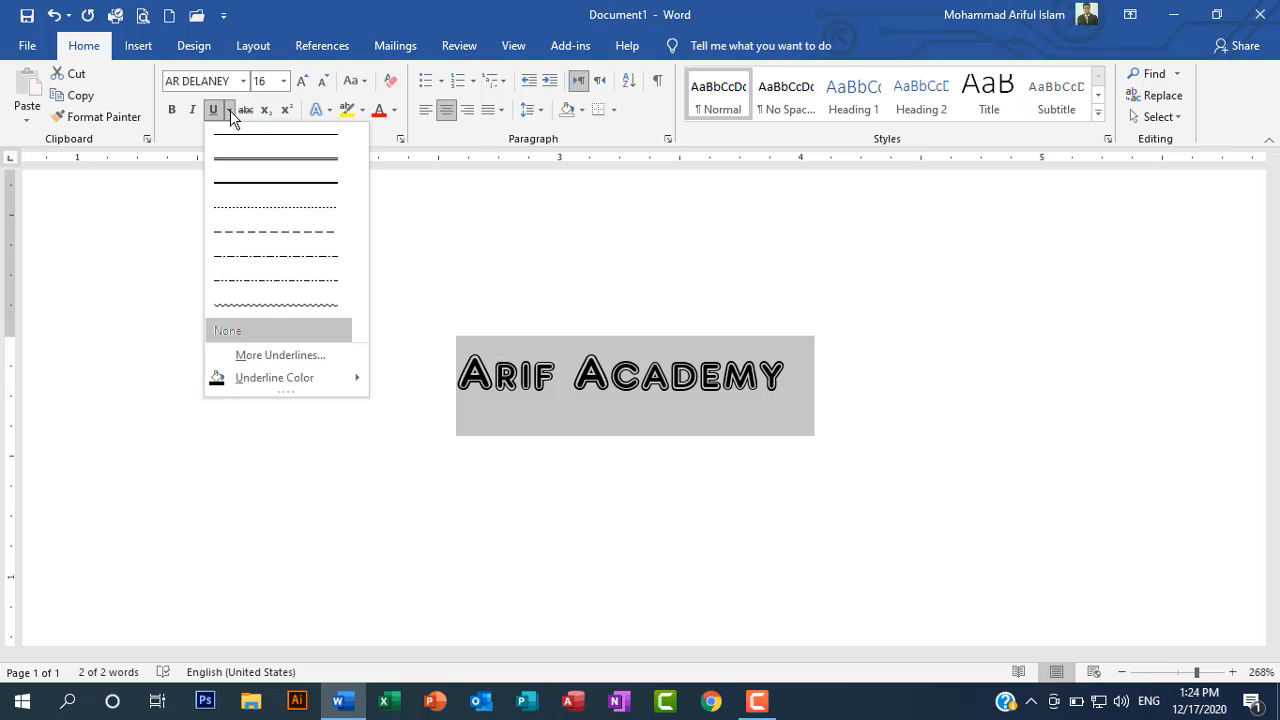
{"action": "left_click", "coordinate": [241, 185]}
{"action": "left_click", "coordinate": [634, 449]}
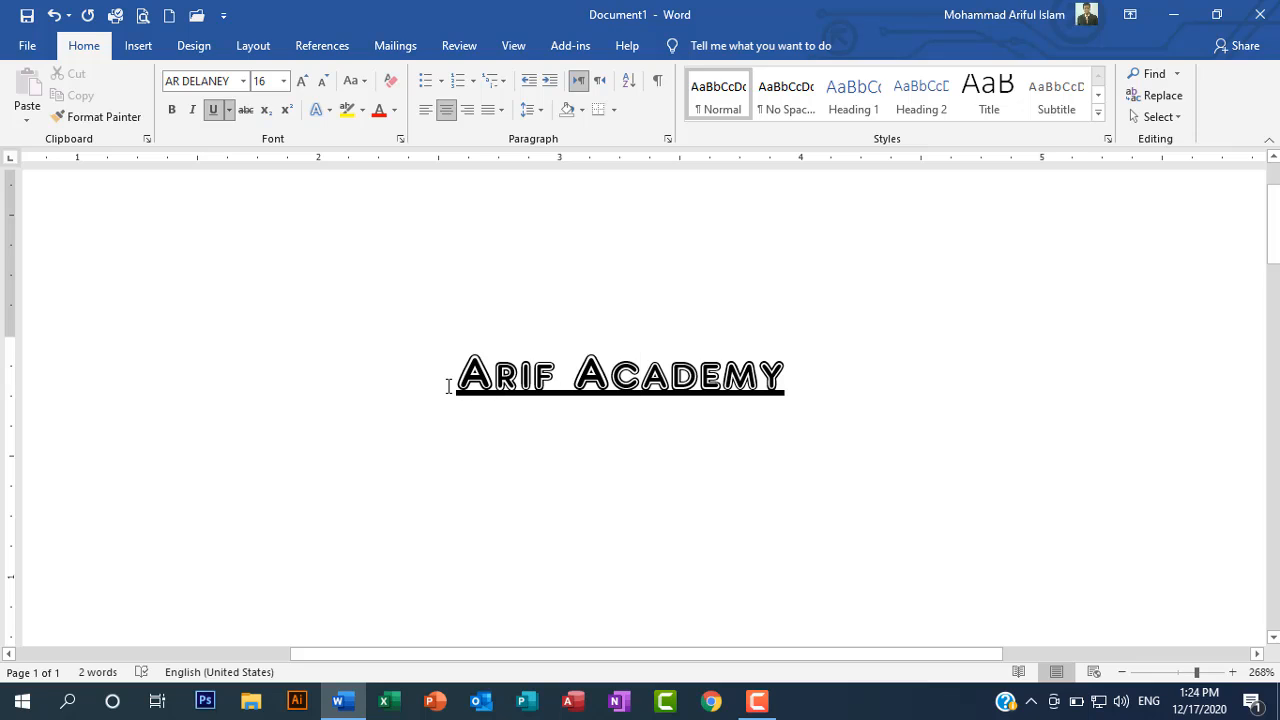
{"action": "left_click_drag", "start_coordinate": [448, 386], "coordinate": [816, 382]}
{"action": "left_click", "coordinate": [213, 110]}
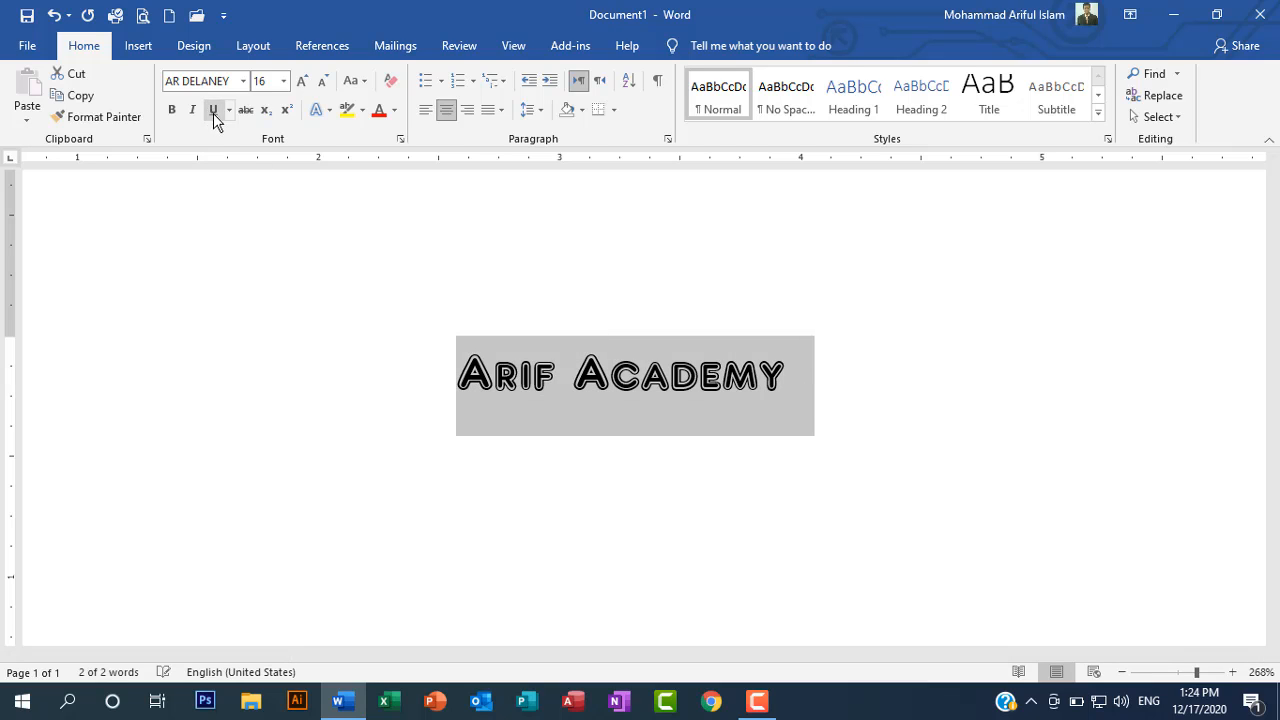
- Apply a wavy underline to the "Arif Academy" title and remove it again
{"action": "left_click", "coordinate": [228, 111]}
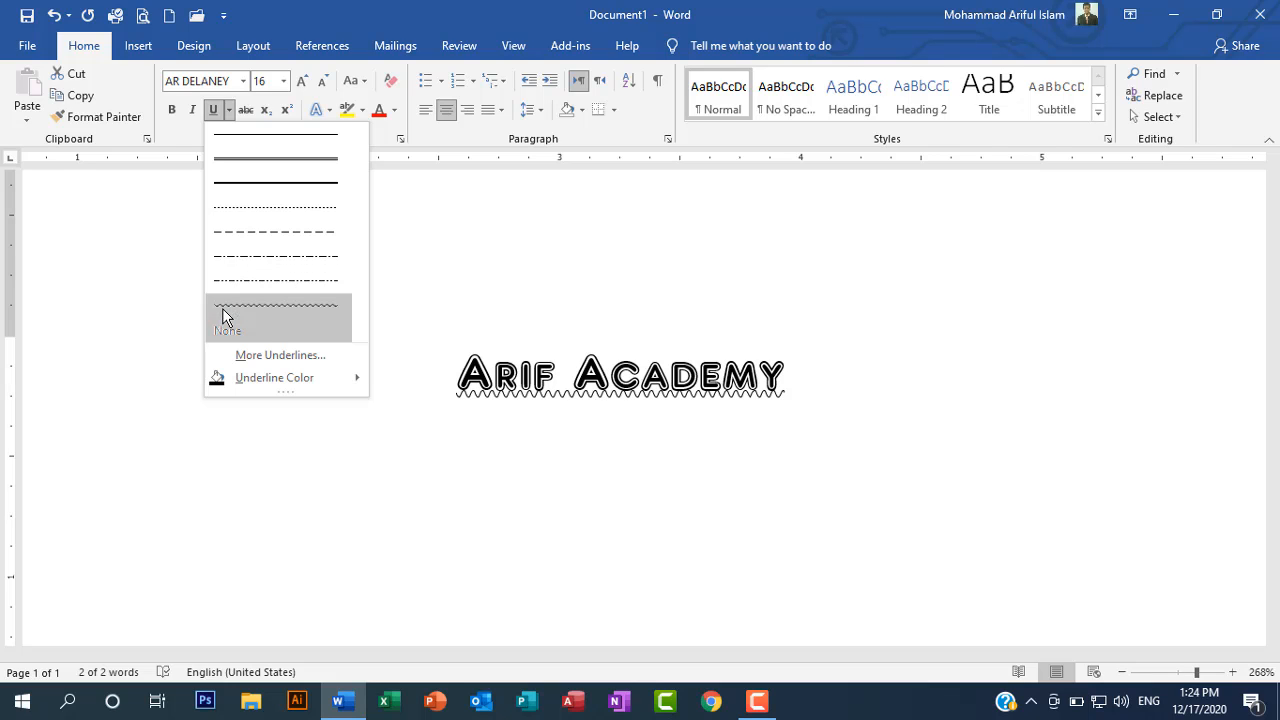
{"action": "left_click", "coordinate": [297, 314]}
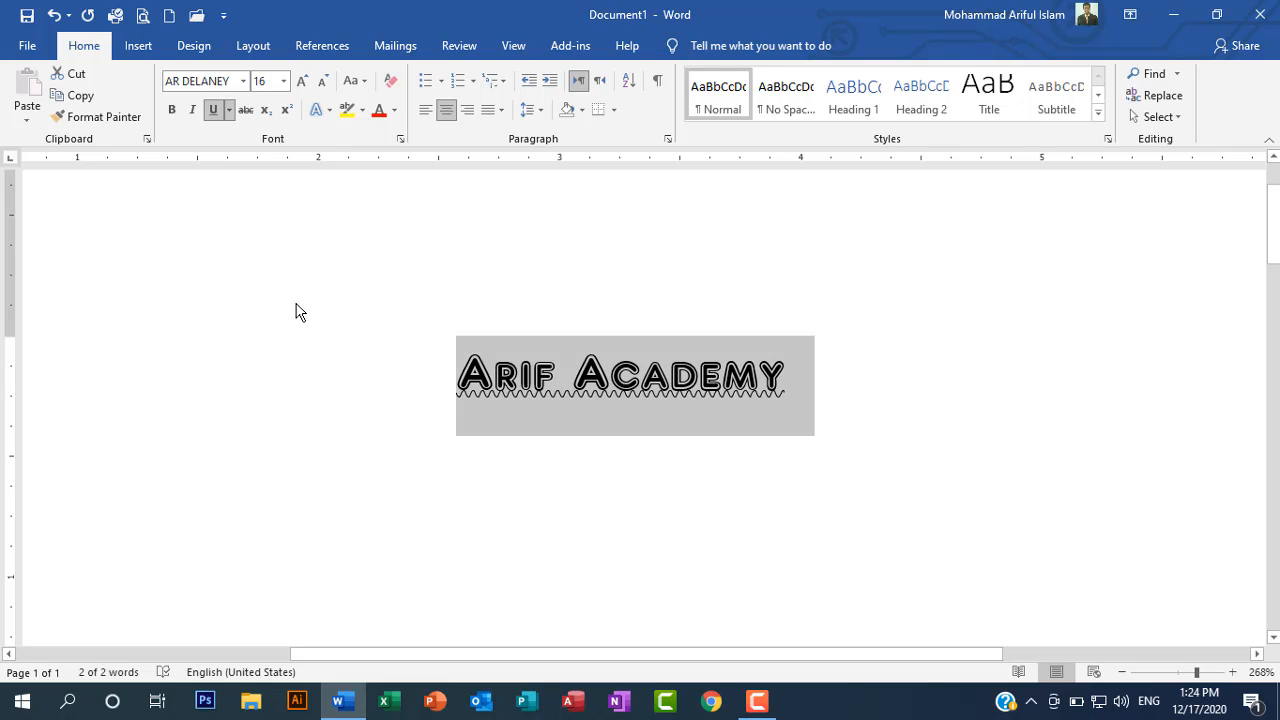
{"action": "left_click", "coordinate": [616, 430]}
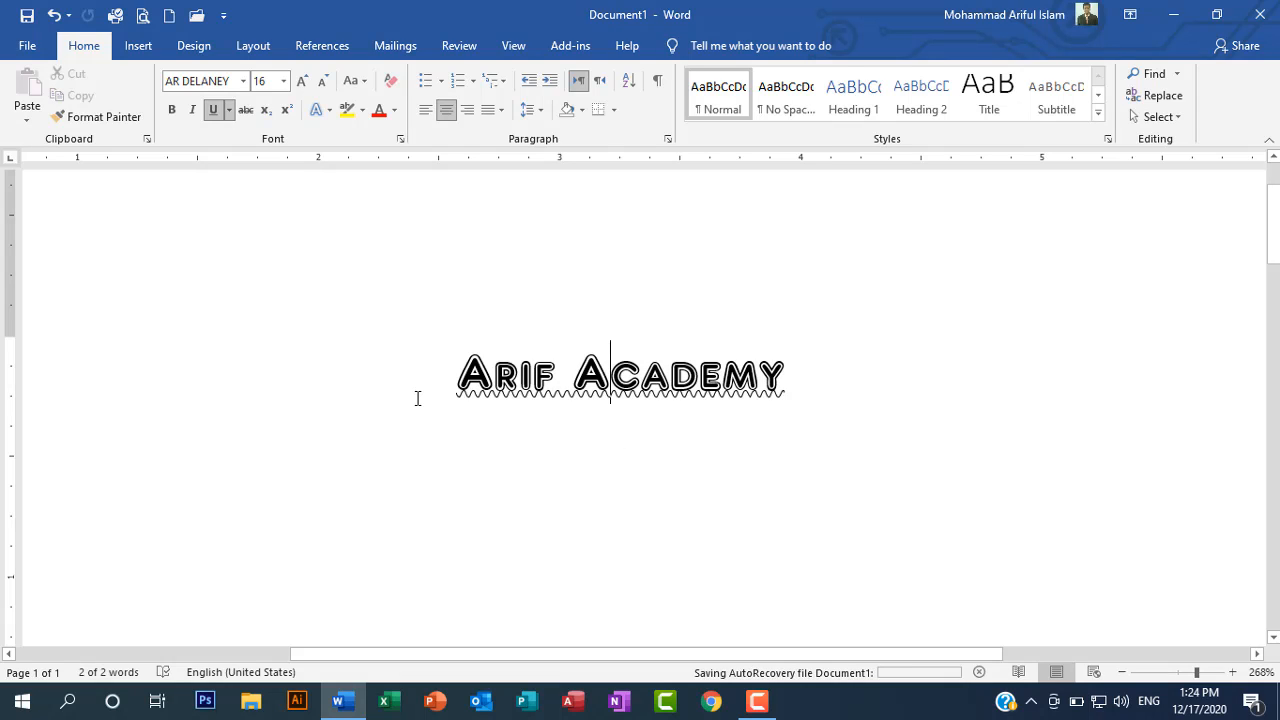
{"action": "left_click_drag", "start_coordinate": [430, 391], "coordinate": [811, 386]}
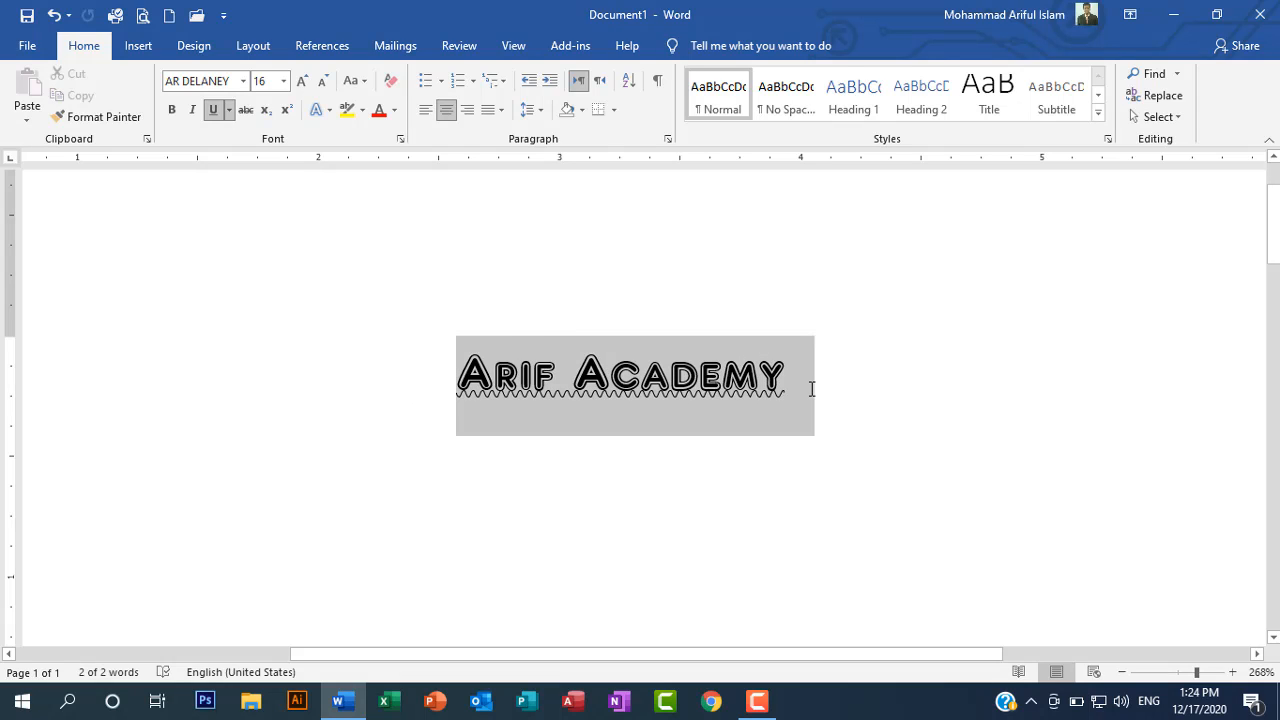
{"action": "left_click", "coordinate": [216, 112]}
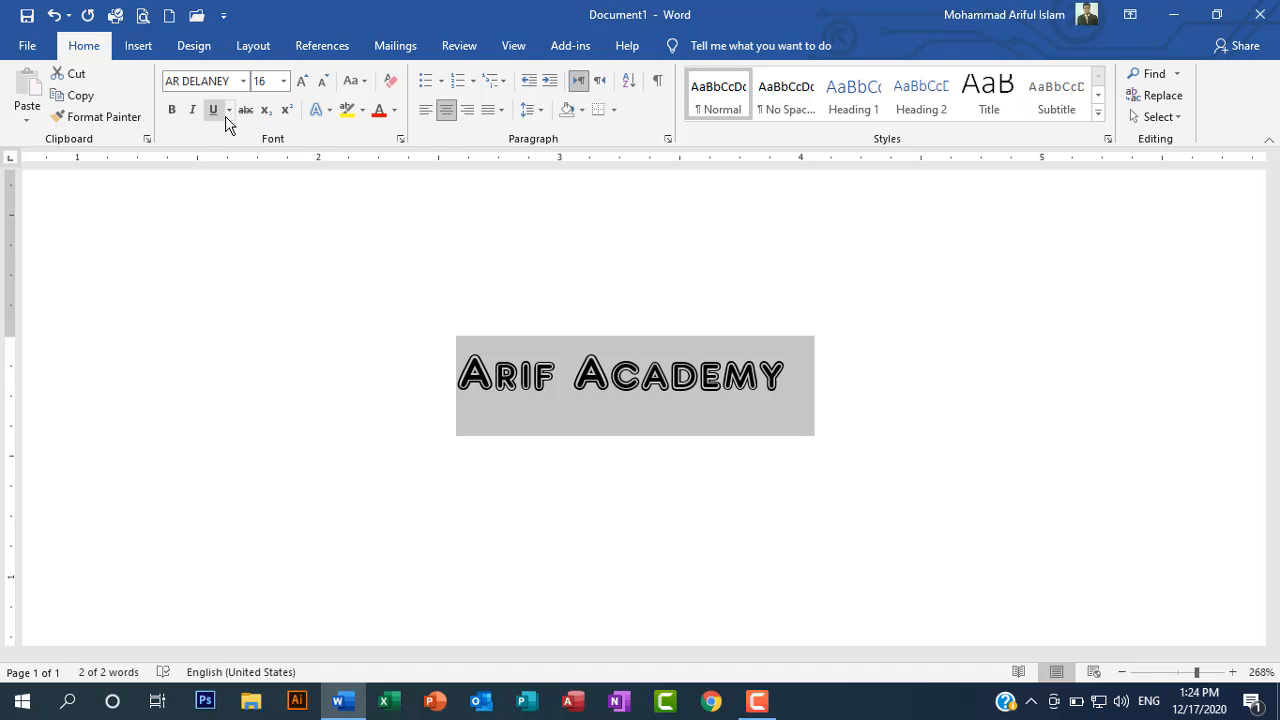
- Give the "Arif Academy" title a thick underline and set the underline color to the standard red
{"action": "left_click", "coordinate": [229, 111]}
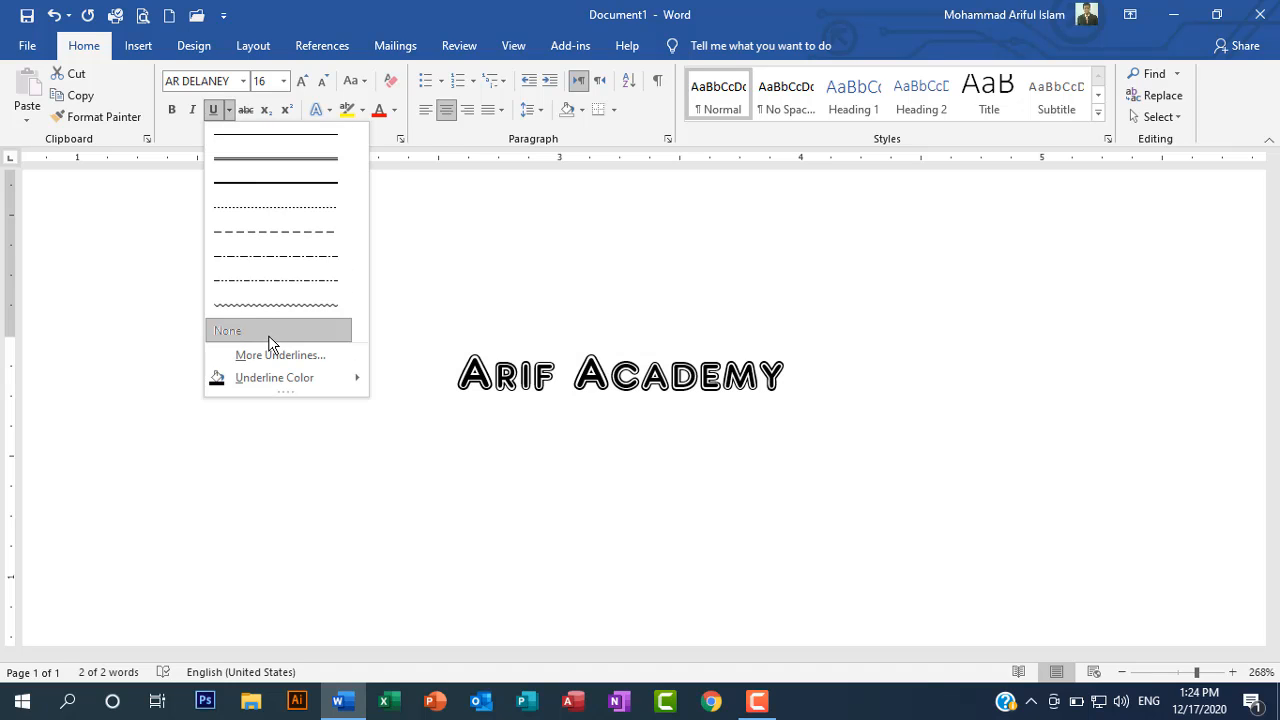
{"action": "left_click", "coordinate": [294, 183]}
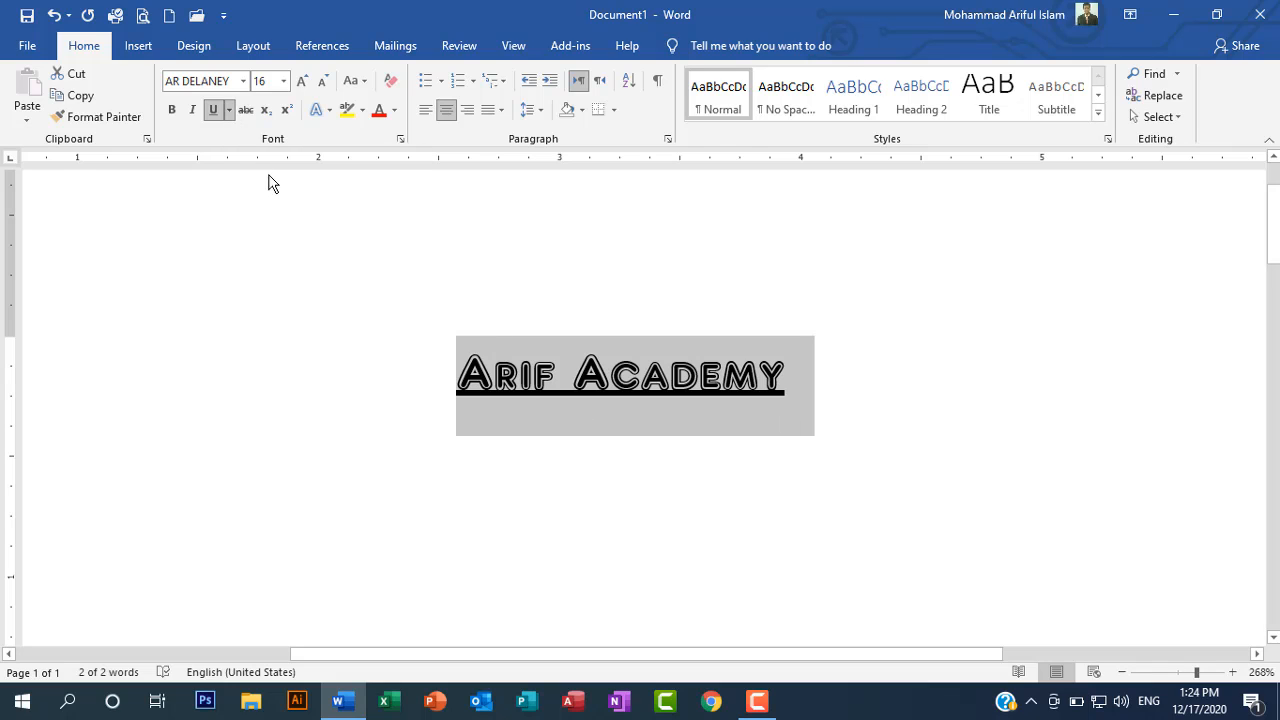
{"action": "left_click", "coordinate": [229, 110]}
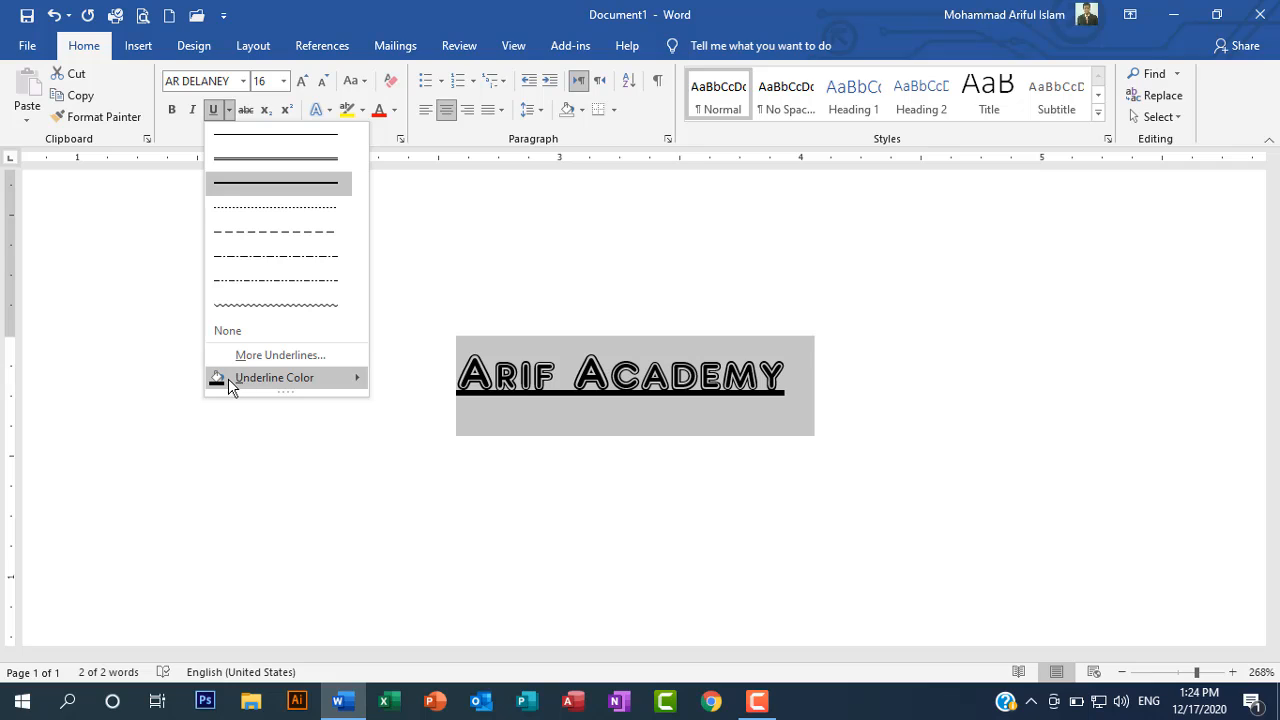
{"action": "mouse_move", "coordinate": [228, 379]}
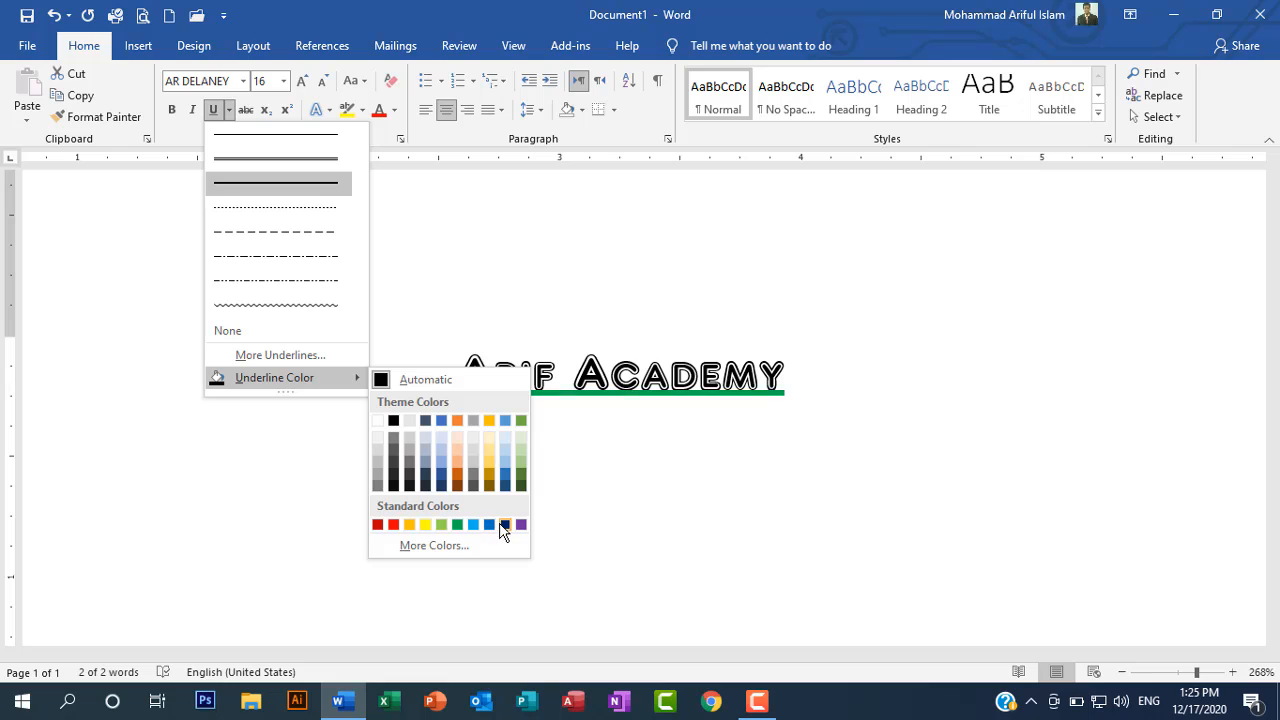
{"action": "left_click", "coordinate": [393, 526]}
{"action": "left_click", "coordinate": [580, 506]}
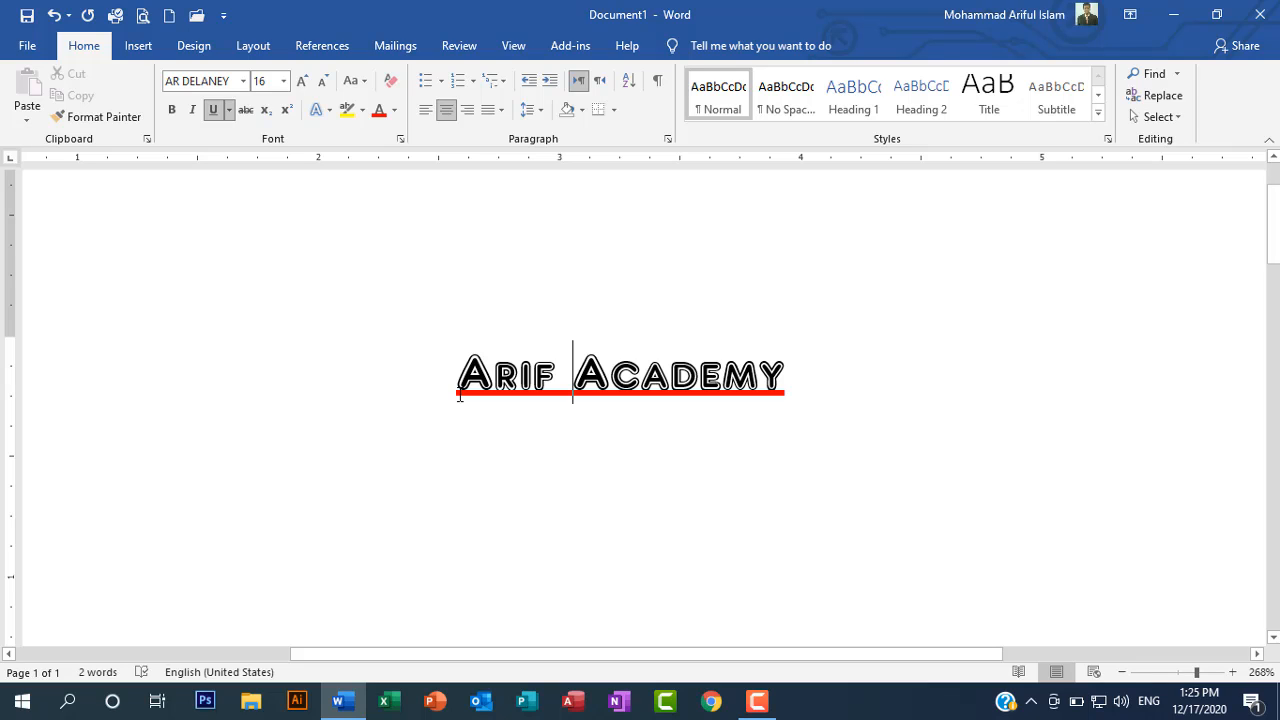
- Reset the title's underline color to Automatic and remove the underline from the title
{"action": "left_click_drag", "start_coordinate": [452, 380], "coordinate": [803, 377]}
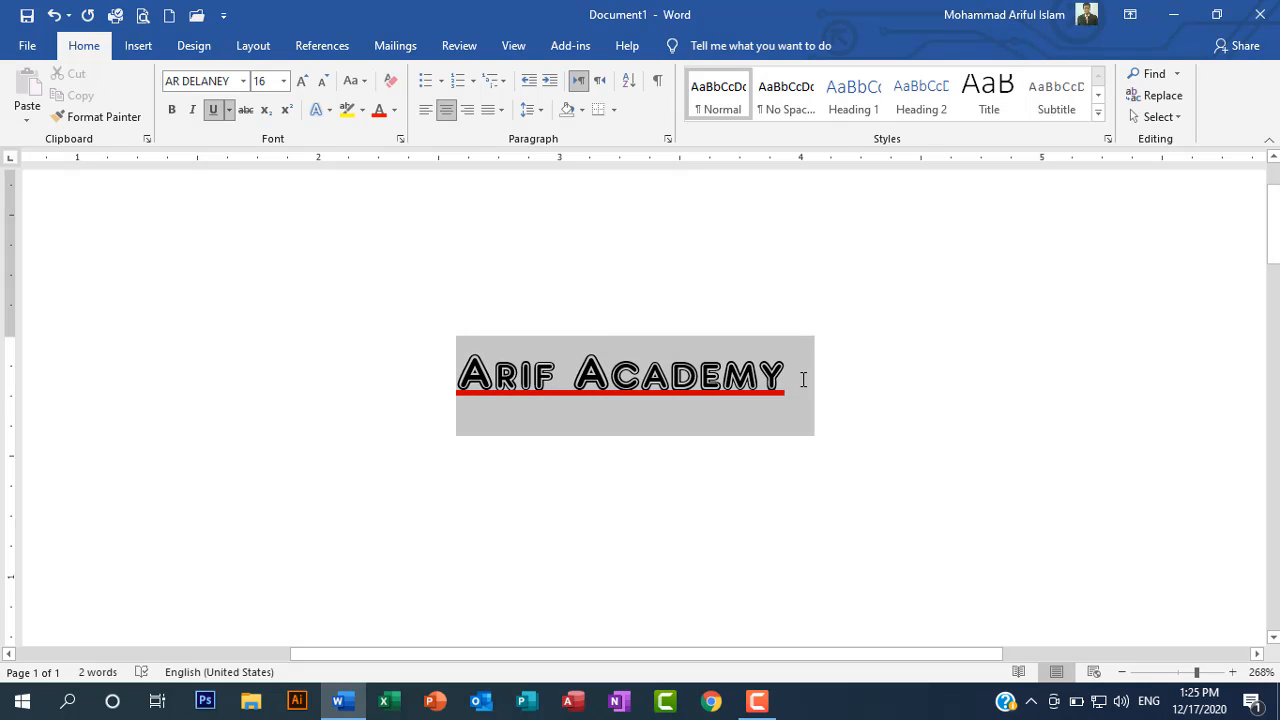
{"action": "left_click", "coordinate": [230, 110]}
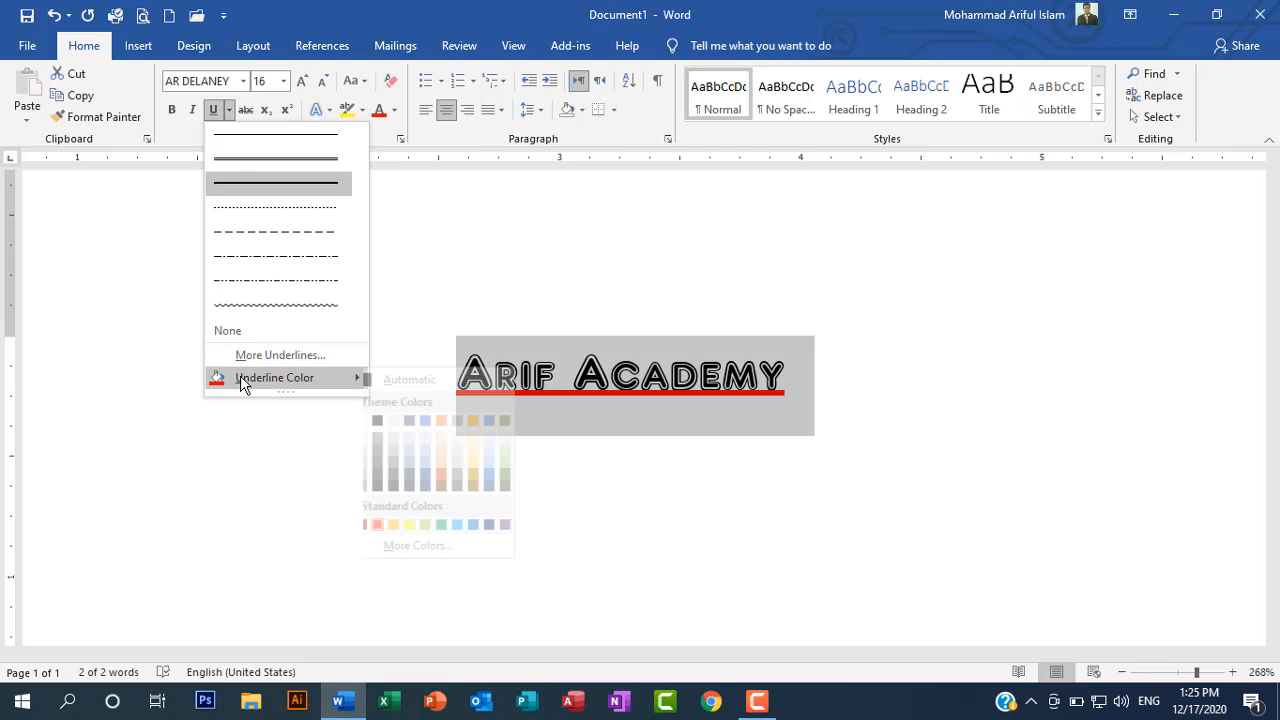
{"action": "left_click", "coordinate": [423, 380]}
{"action": "left_click", "coordinate": [660, 452]}
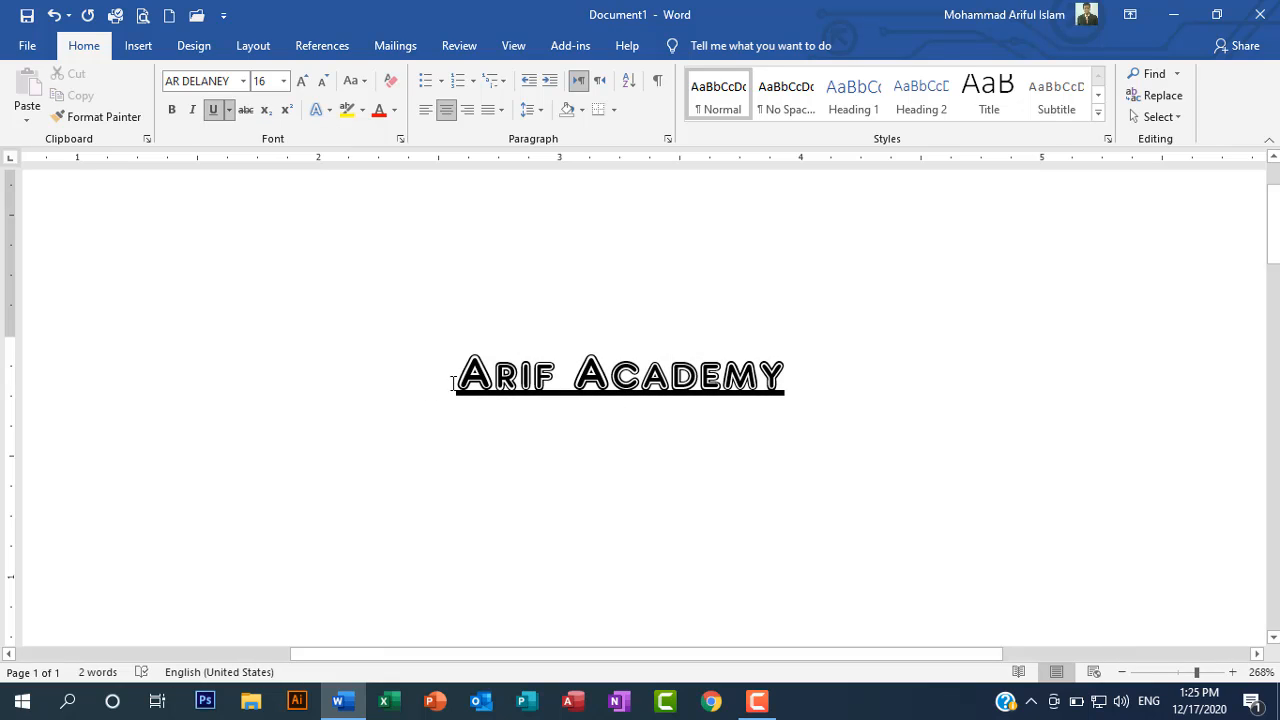
{"action": "left_click_drag", "start_coordinate": [452, 380], "coordinate": [797, 382]}
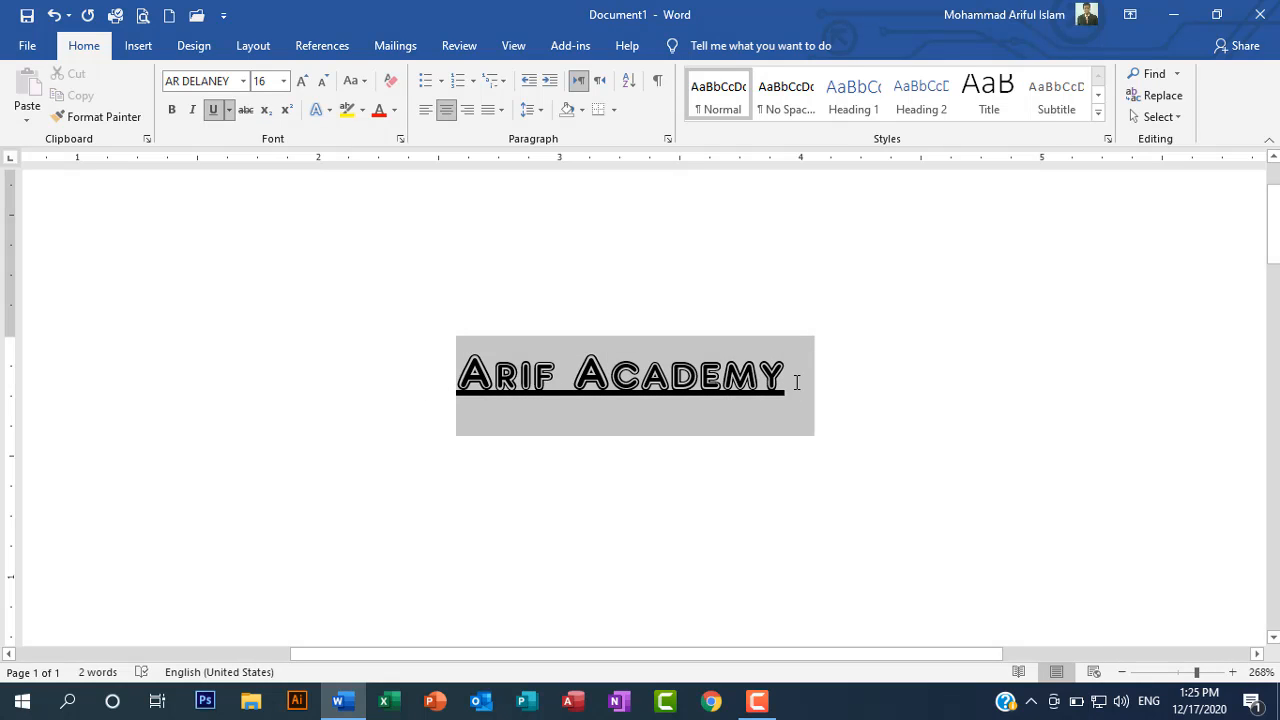
{"action": "left_click", "coordinate": [213, 110]}
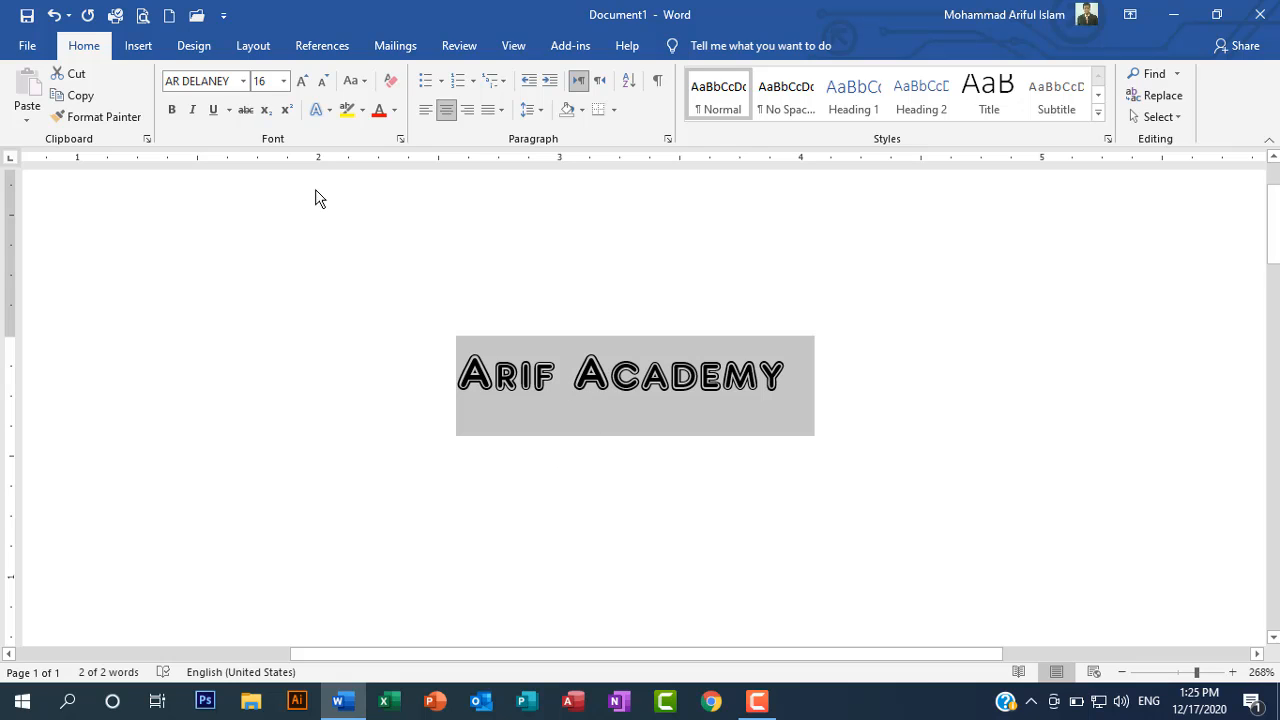
- Increase the font size of the "Arif Academy" title stepwise to 72
{"action": "left_click", "coordinate": [301, 82]}
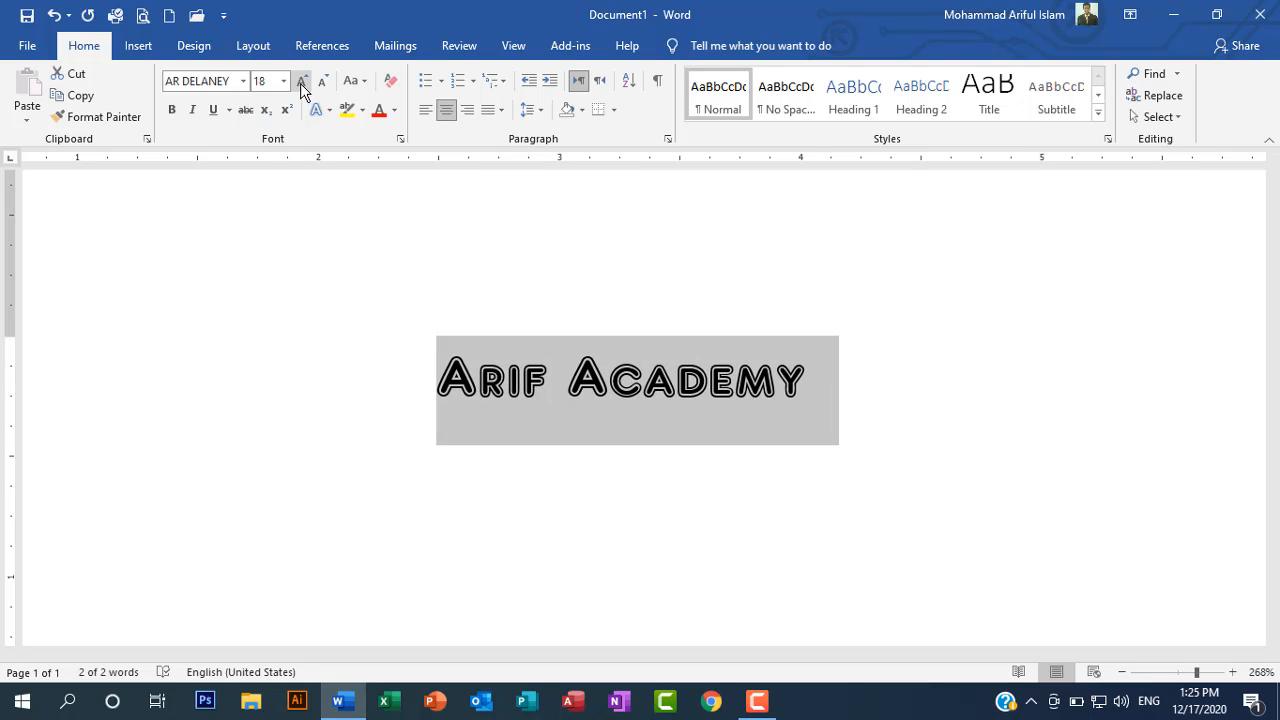
{"action": "left_click", "coordinate": [300, 83]}
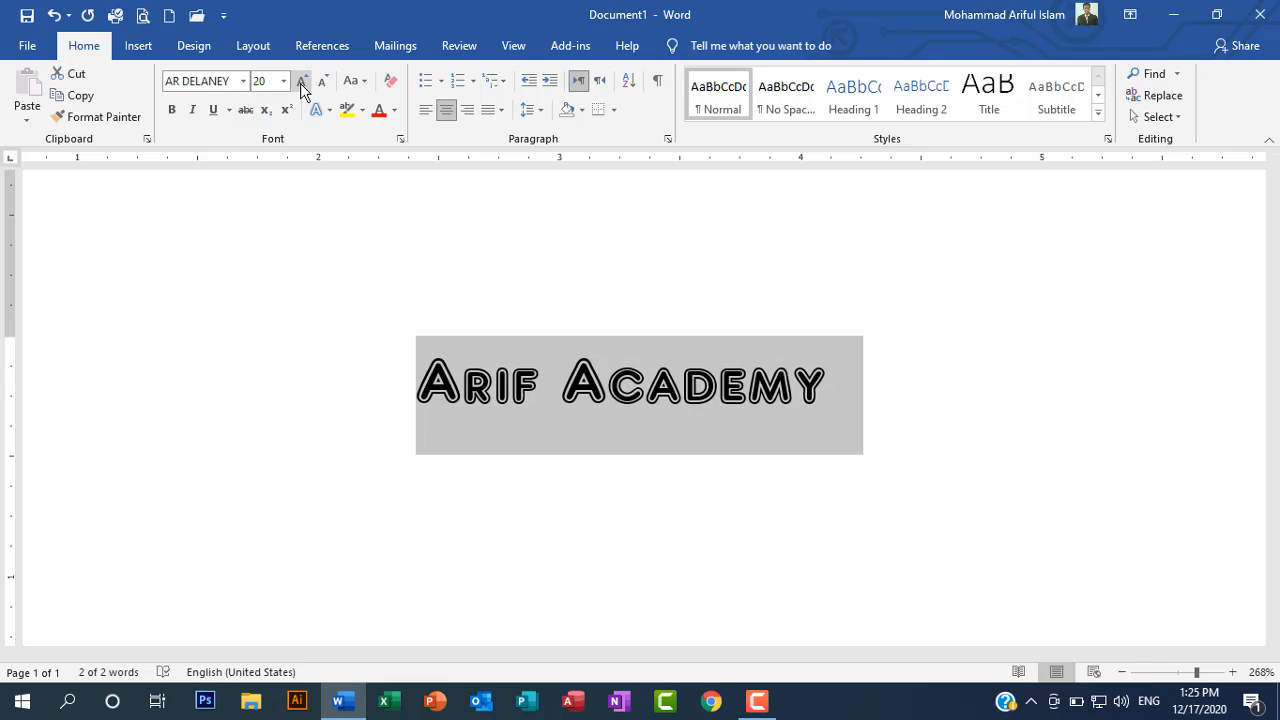
{"action": "left_click", "coordinate": [300, 83]}
{"action": "left_click", "coordinate": [300, 83]}
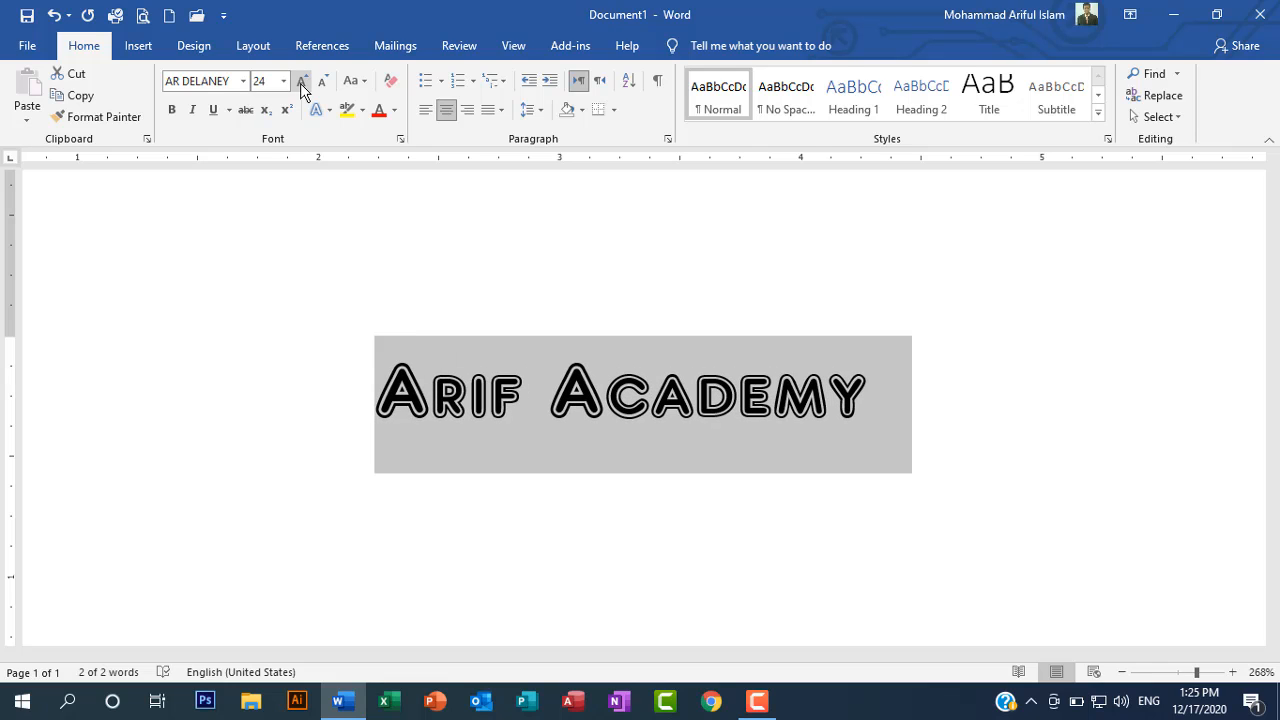
{"action": "left_click", "coordinate": [300, 83]}
{"action": "left_click", "coordinate": [300, 83]}
{"action": "left_click", "coordinate": [300, 83]}
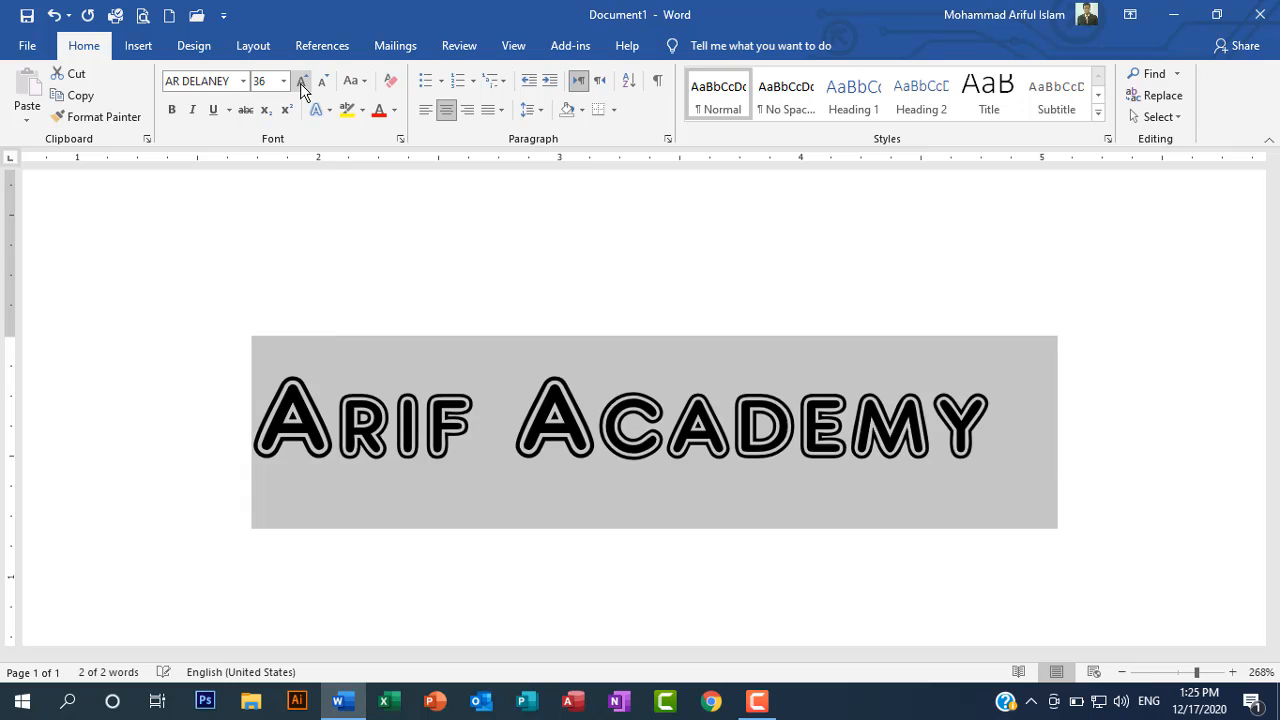
{"action": "left_click", "coordinate": [300, 83]}
{"action": "left_click", "coordinate": [300, 83]}
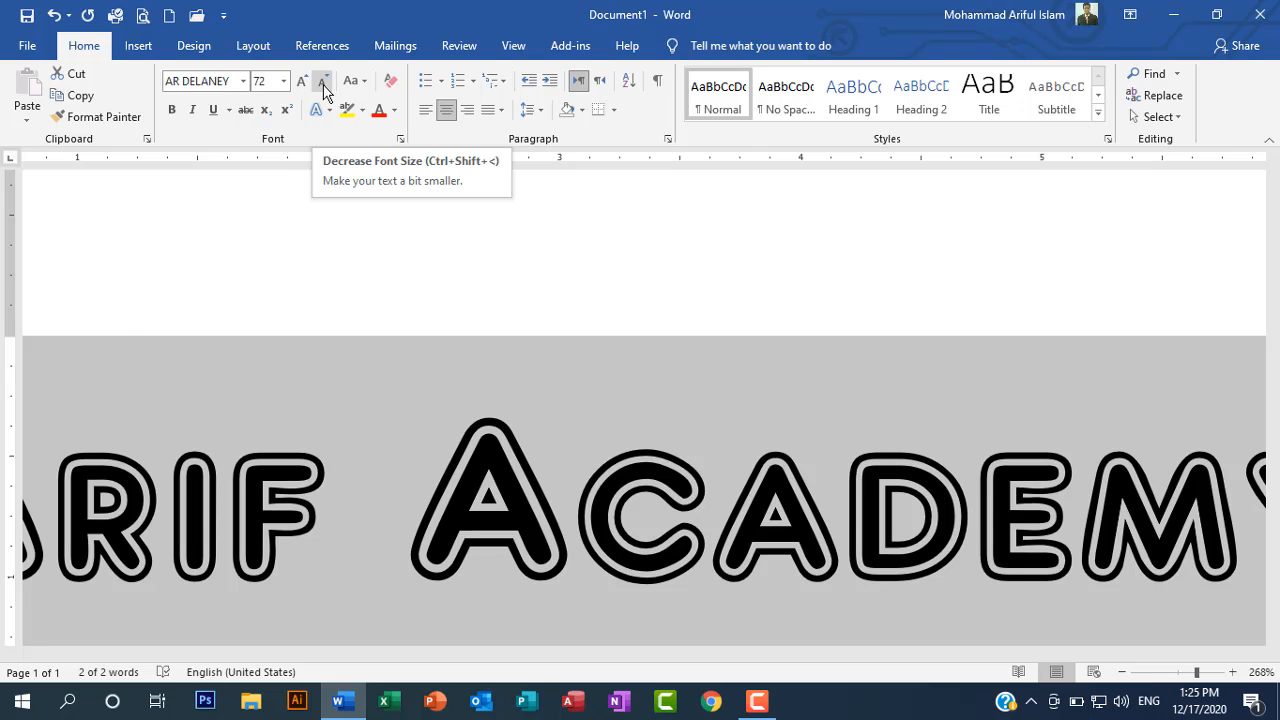
- Decrease the font size of the "Arif Academy" title stepwise to 18
{"action": "left_click", "coordinate": [323, 85]}
{"action": "left_click", "coordinate": [323, 85]}
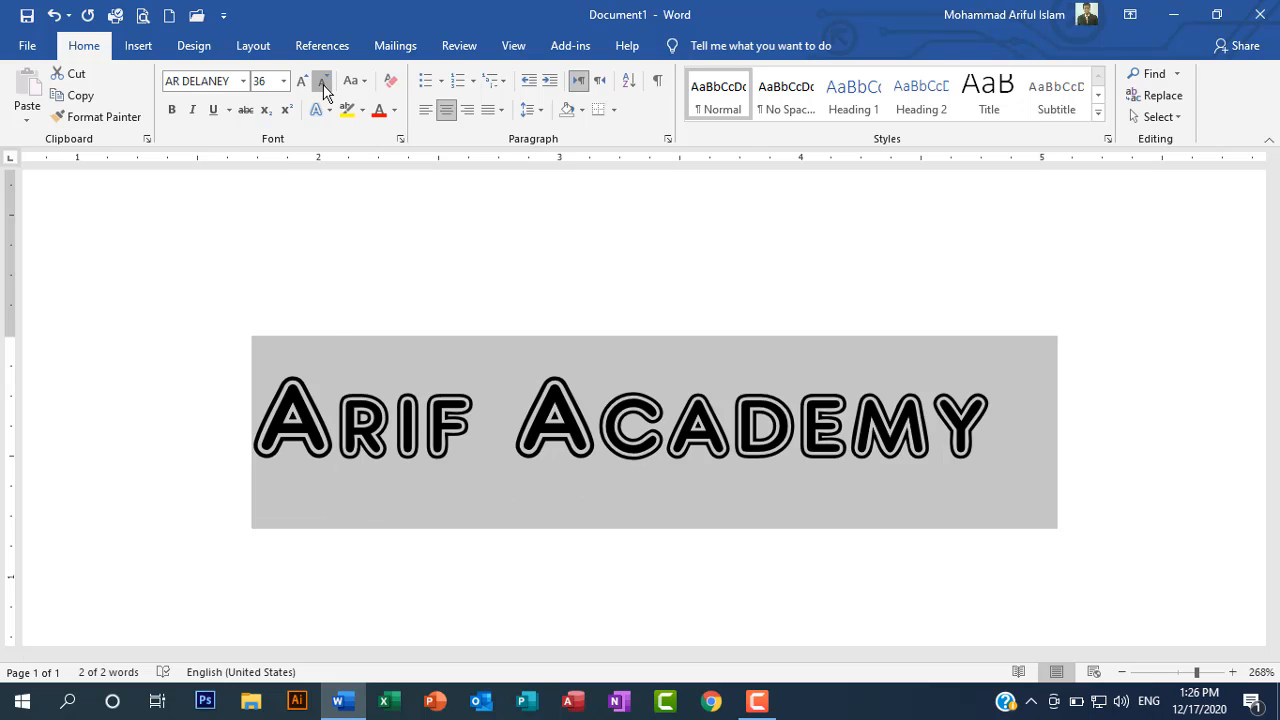
{"action": "left_click", "coordinate": [323, 85]}
{"action": "left_click", "coordinate": [323, 85]}
{"action": "left_click", "coordinate": [323, 85]}
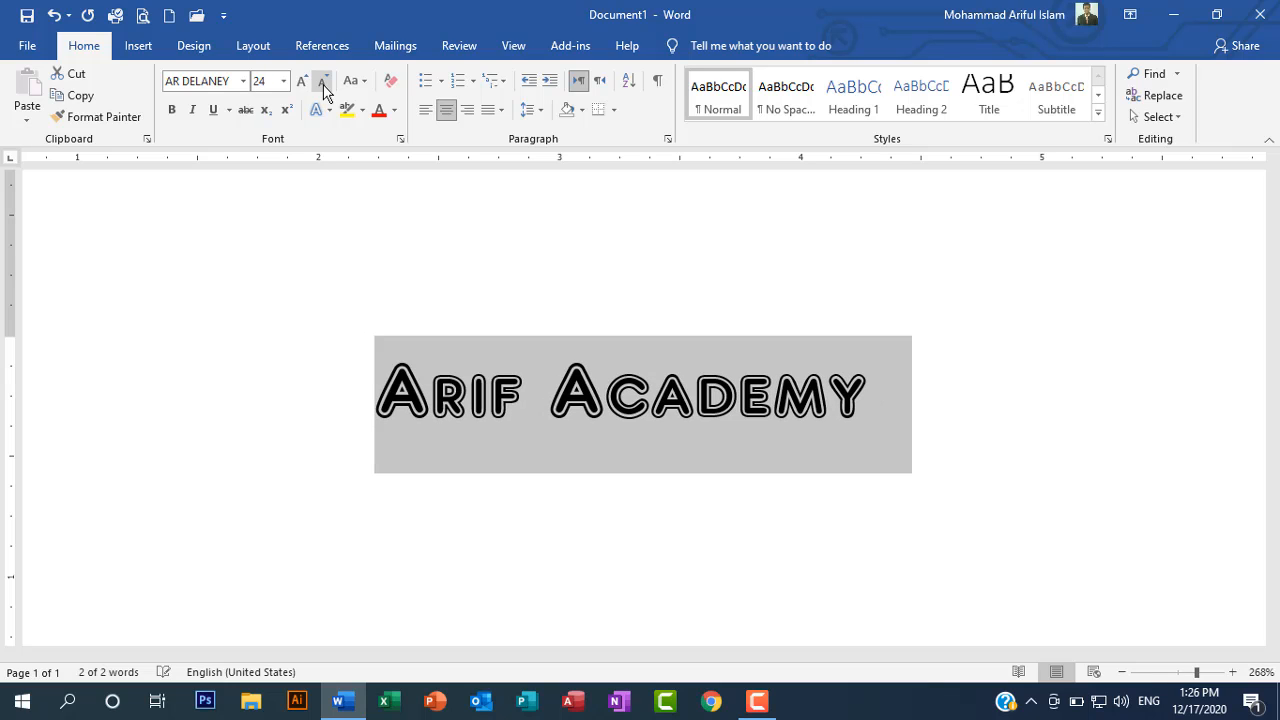
{"action": "left_click", "coordinate": [323, 85]}
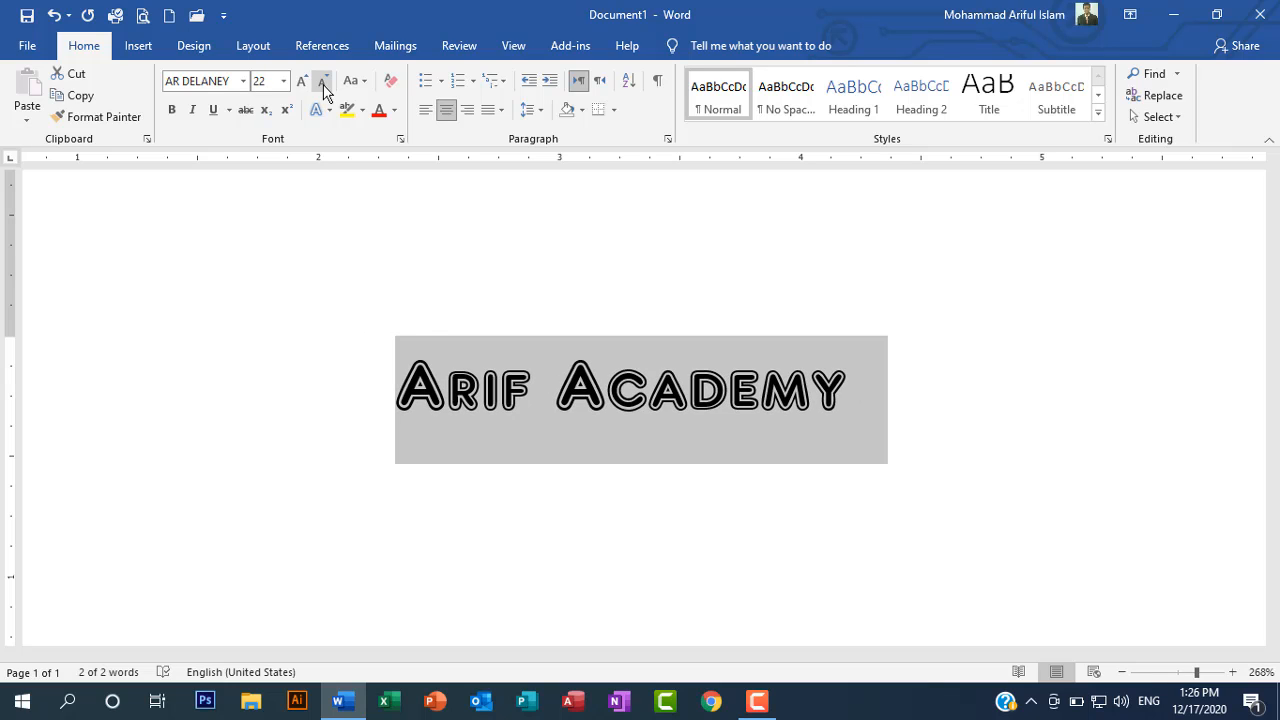
{"action": "left_click", "coordinate": [323, 85]}
{"action": "left_click", "coordinate": [323, 85]}
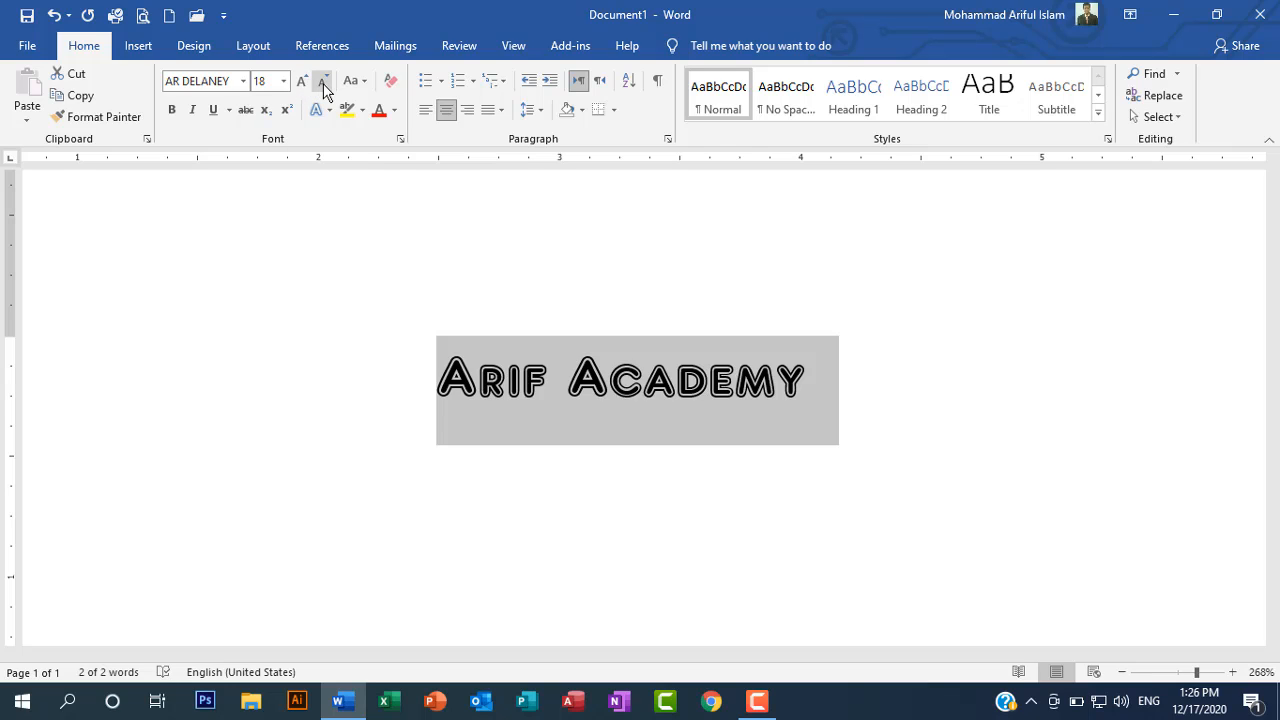
- Apply strikethrough formatting to the "Arif Academy" title
{"action": "left_click", "coordinate": [245, 110]}
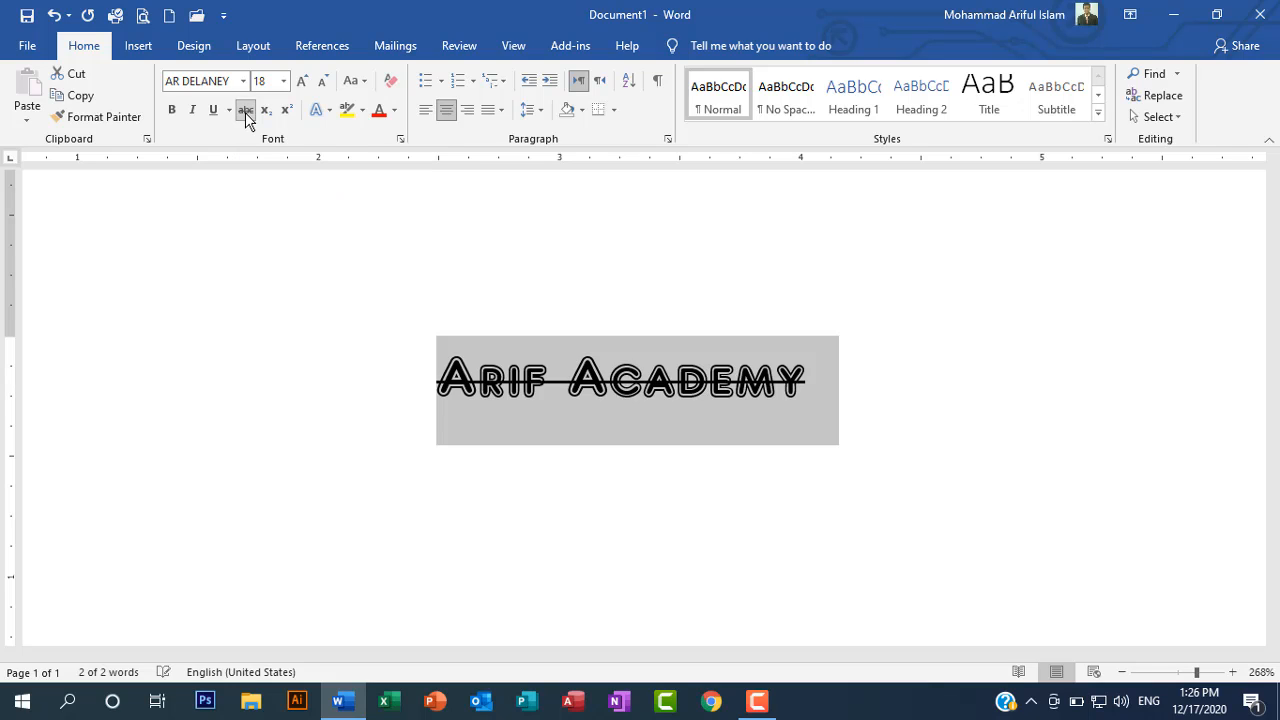
- Remove the strikethrough formatting from the "Arif Academy" title
{"action": "left_click", "coordinate": [591, 514]}
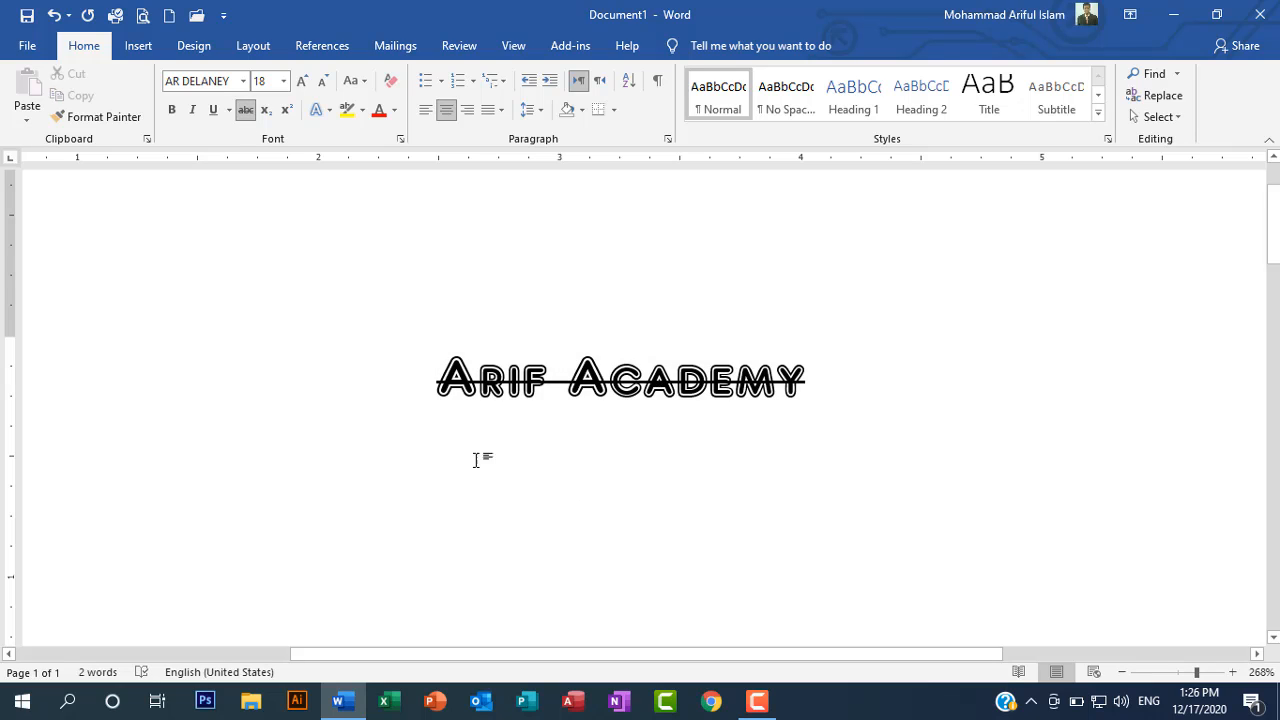
{"action": "triple_click", "coordinate": [420, 374]}
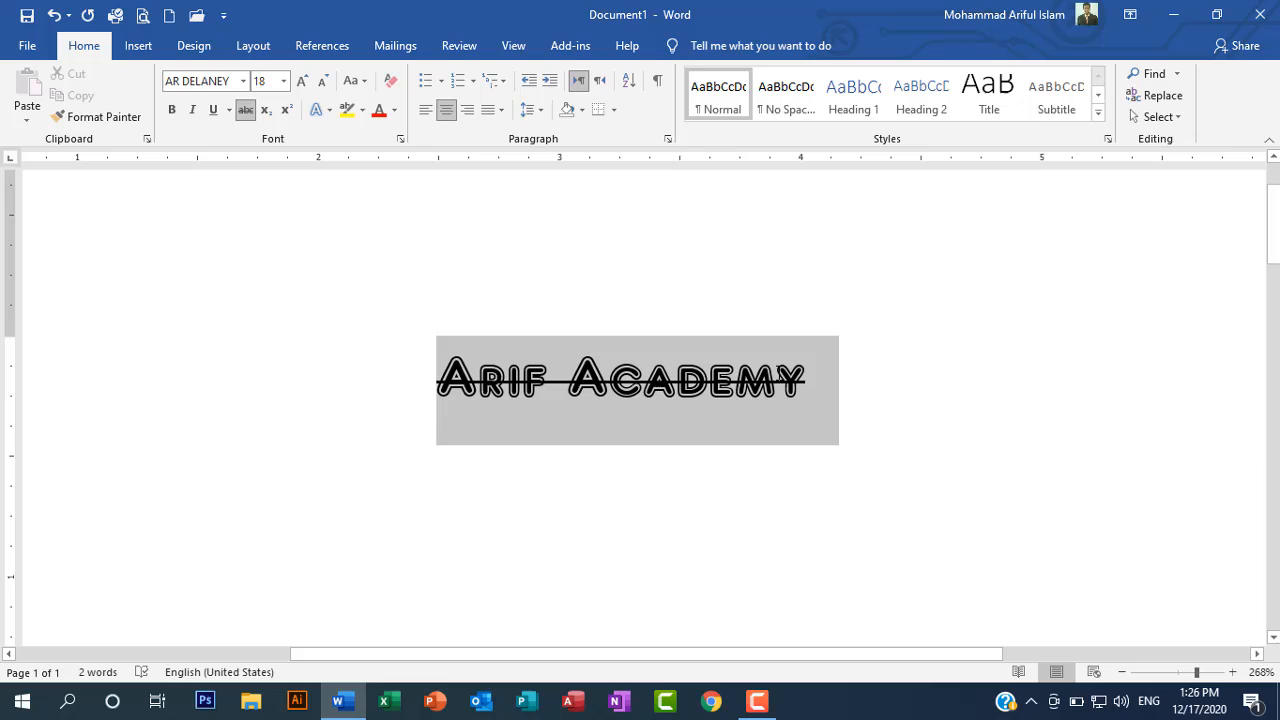
{"action": "left_click", "coordinate": [245, 110]}
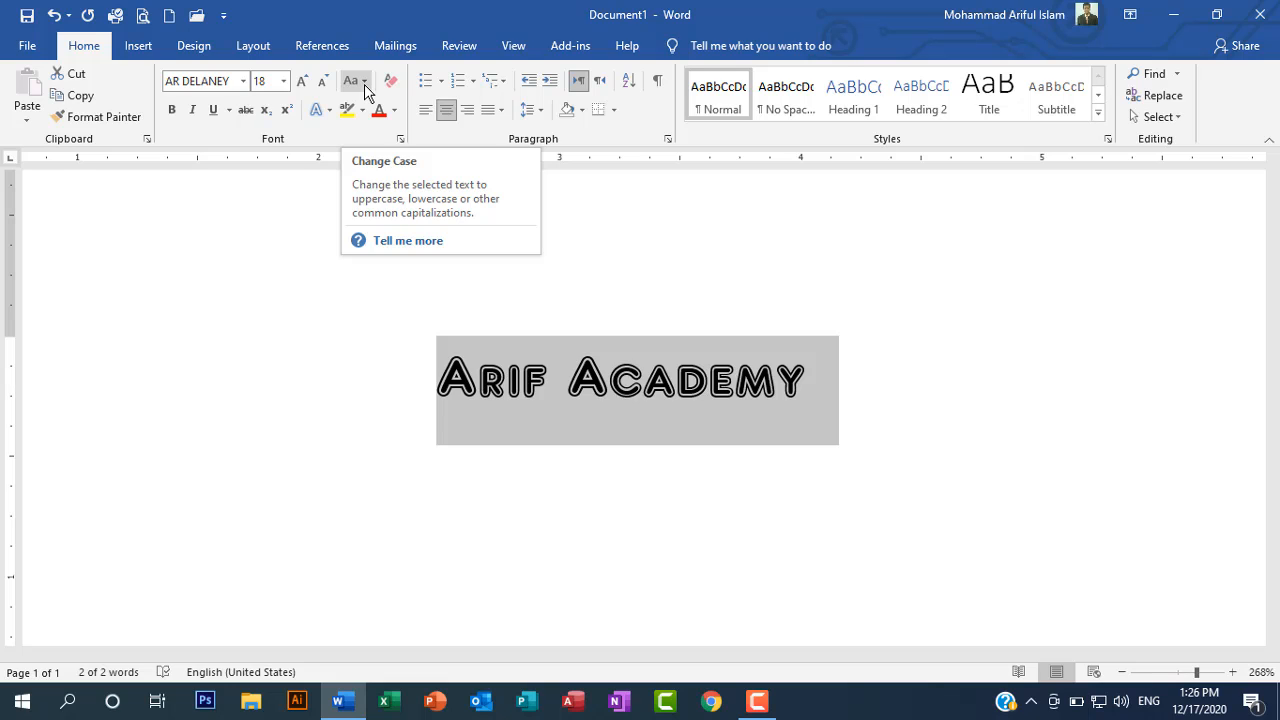
- Change the case of the AR DELANEY title to Sentence case
{"action": "left_click", "coordinate": [364, 82]}
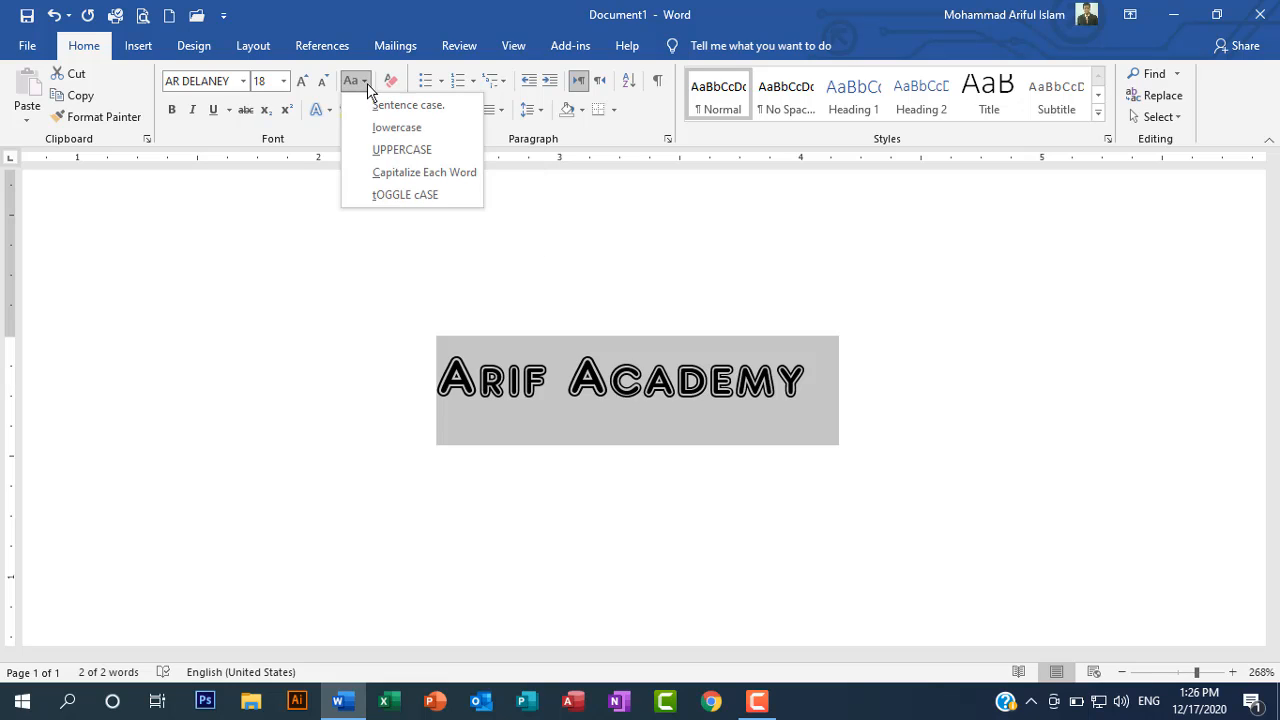
{"action": "left_click", "coordinate": [430, 106]}
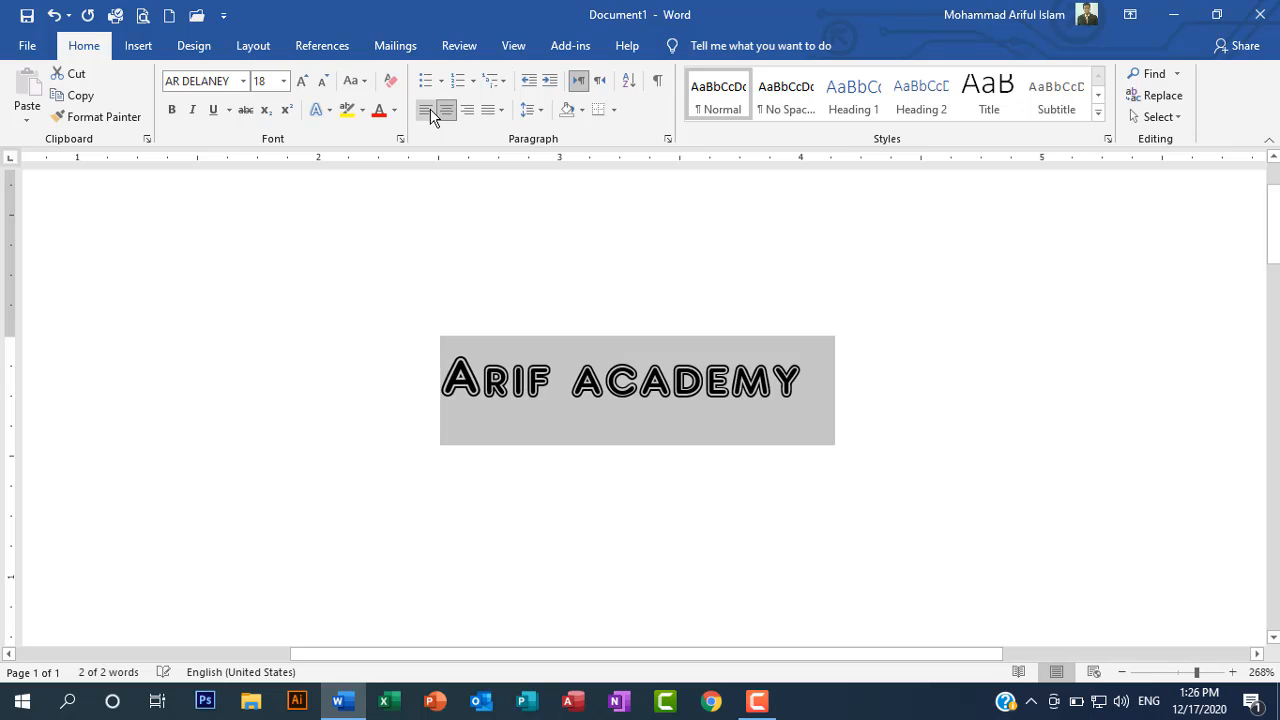
{"action": "left_click", "coordinate": [503, 383]}
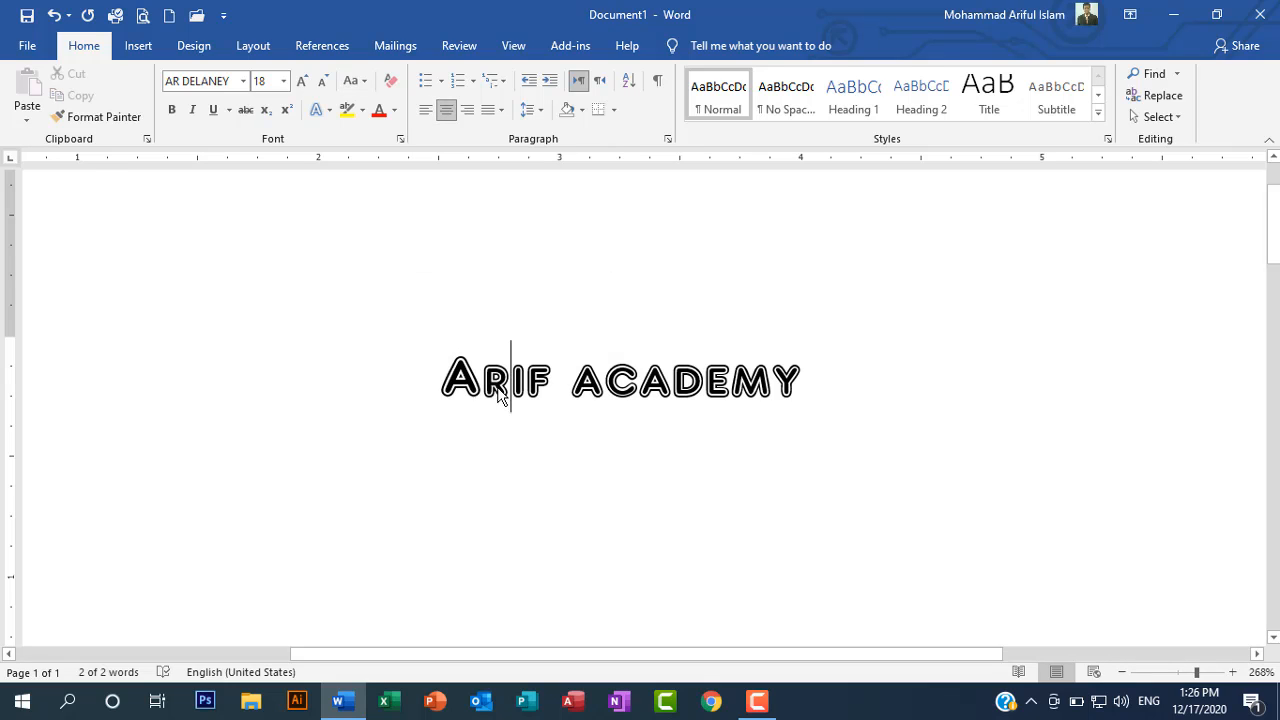
- Clear all of the title text, leaving the centred line empty
{"action": "left_click_drag", "start_coordinate": [503, 383], "coordinate": [840, 386]}
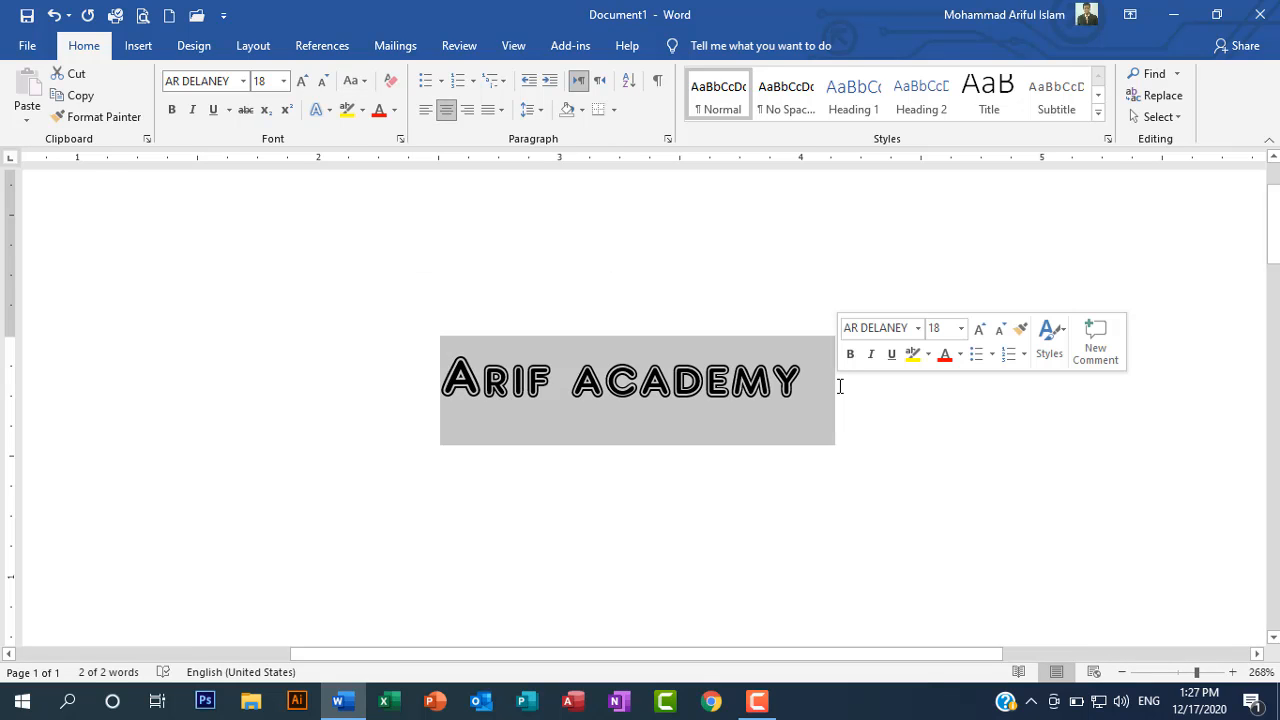
{"action": "type", "text": "Arif"}
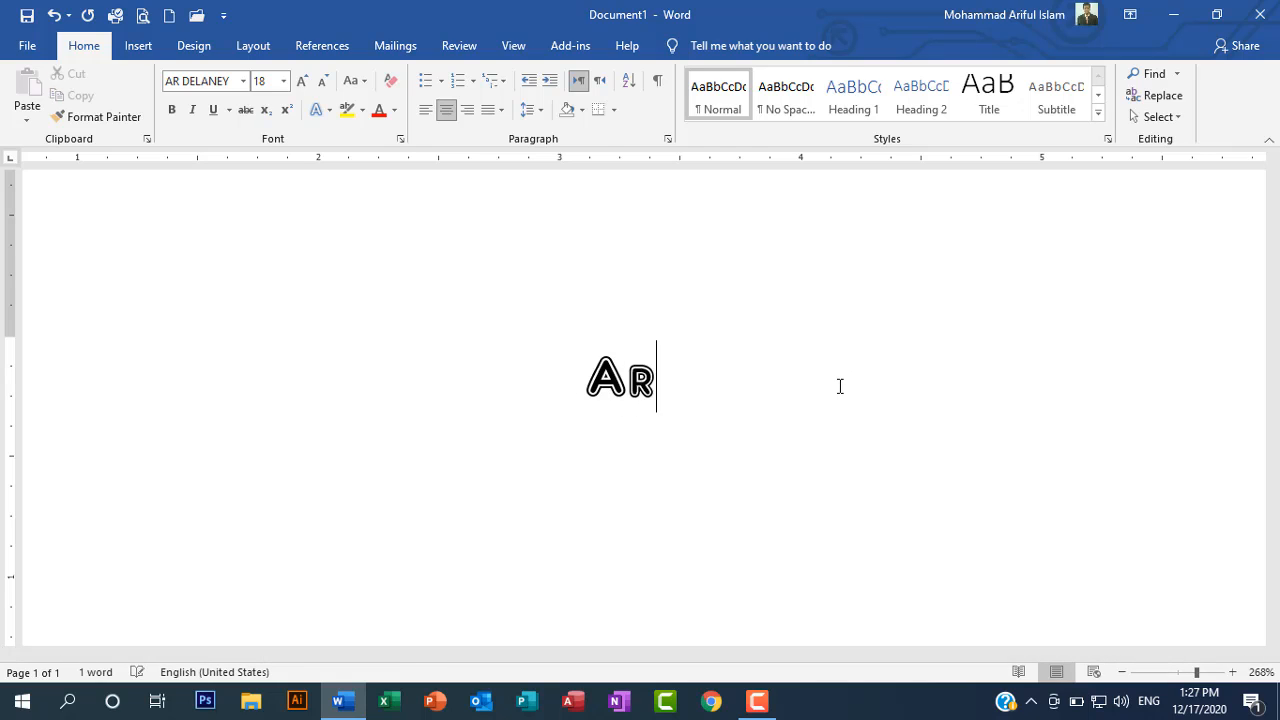
{"action": "key", "text": "BackSpace"}
{"action": "key", "text": "BackSpace"}
{"action": "key", "text": "BackSpace"}
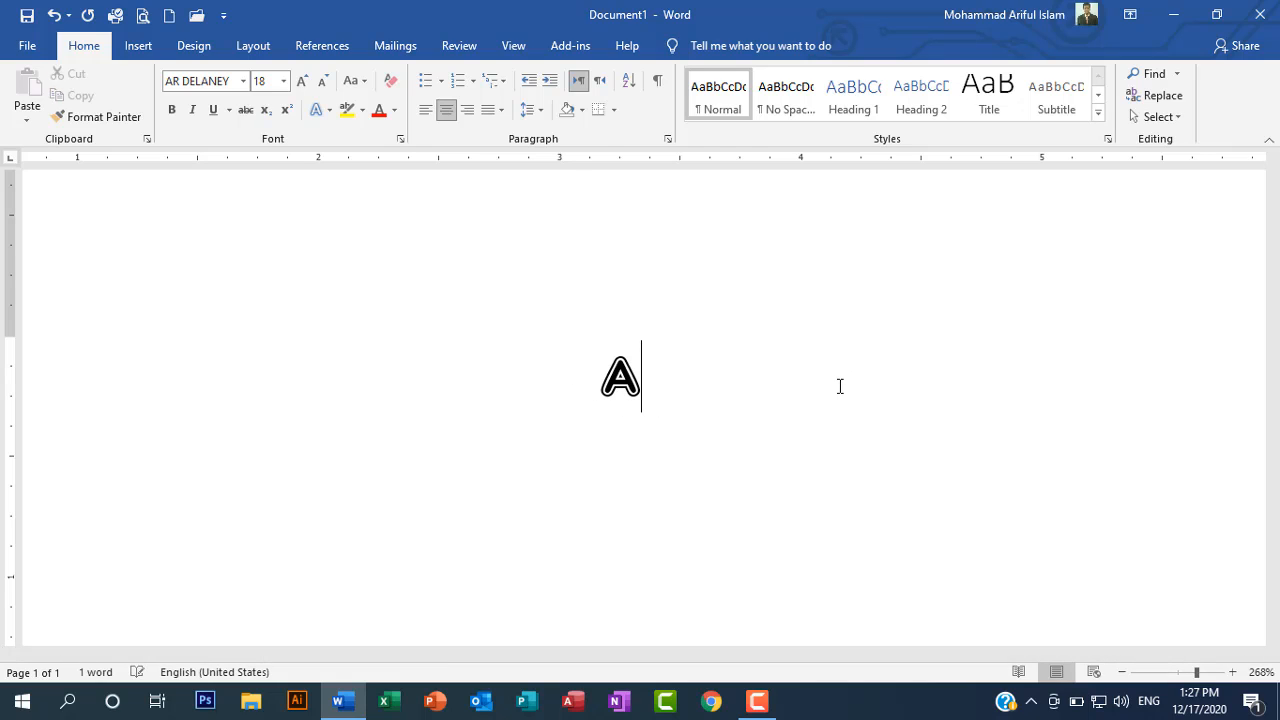
{"action": "type", "text": "A"}
{"action": "key", "text": "BackSpace"}
{"action": "key", "text": "BackSpace"}
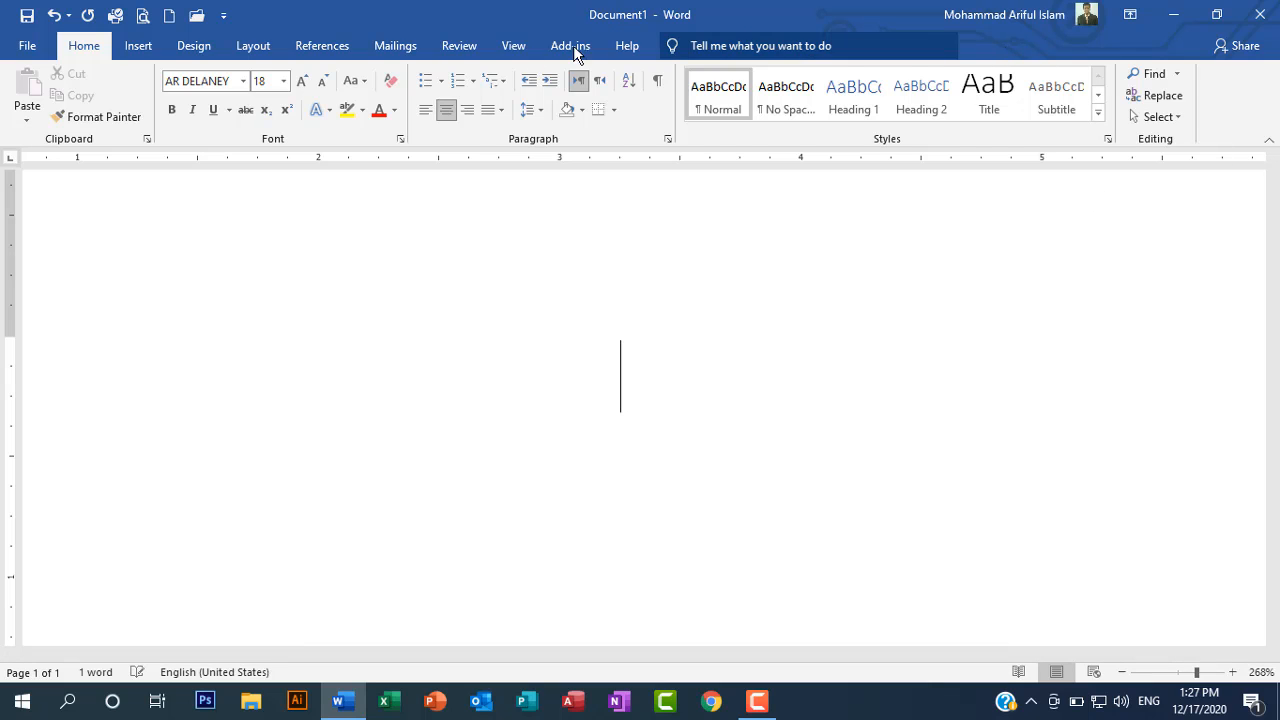
- Set the font to Times New Roman and enter "Arif Academy" as the title on the empty centred line
{"action": "left_click", "coordinate": [243, 81]}
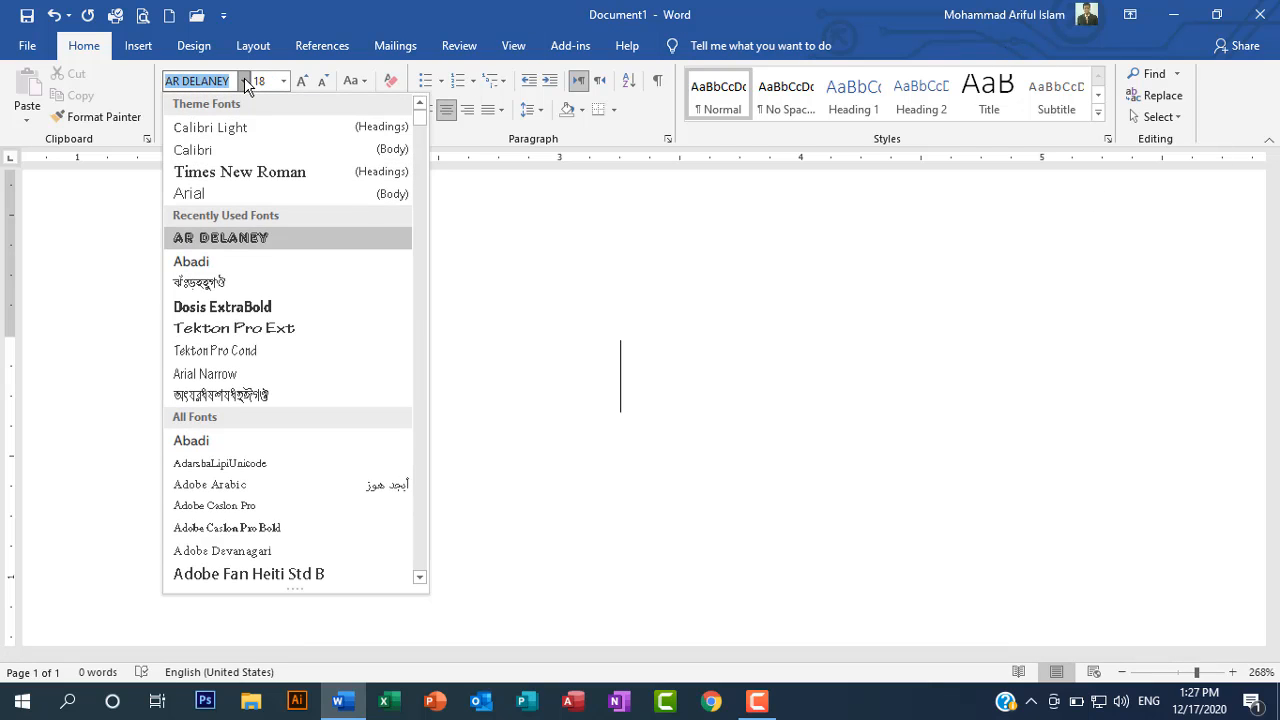
{"action": "left_click", "coordinate": [206, 174]}
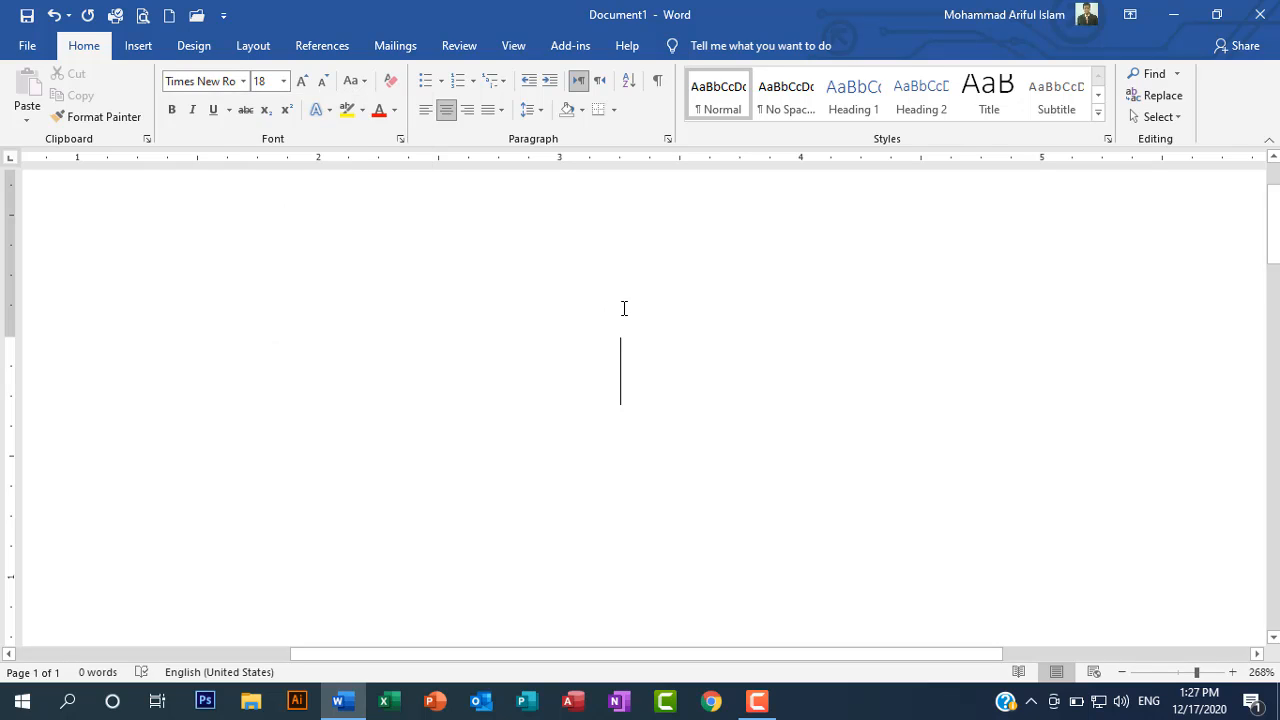
{"action": "type", "text": "a"}
{"action": "key", "text": "BackSpace"}
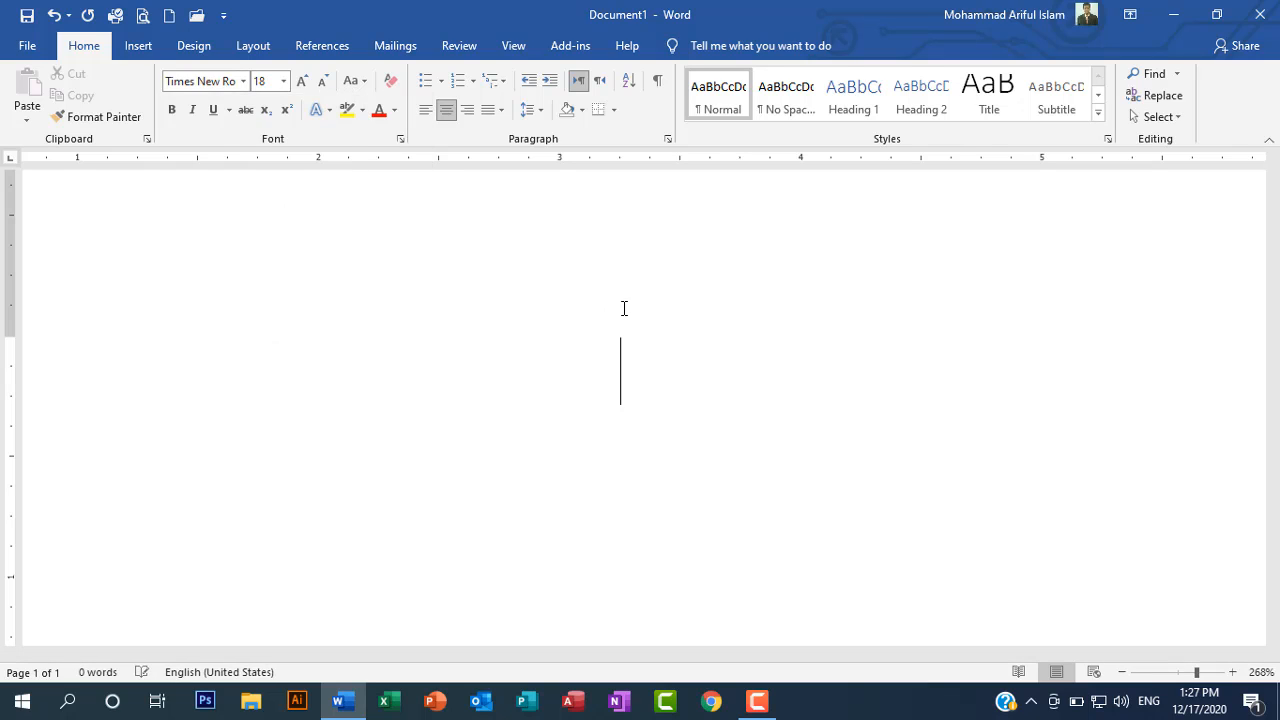
{"action": "type", "text": "Arif "}
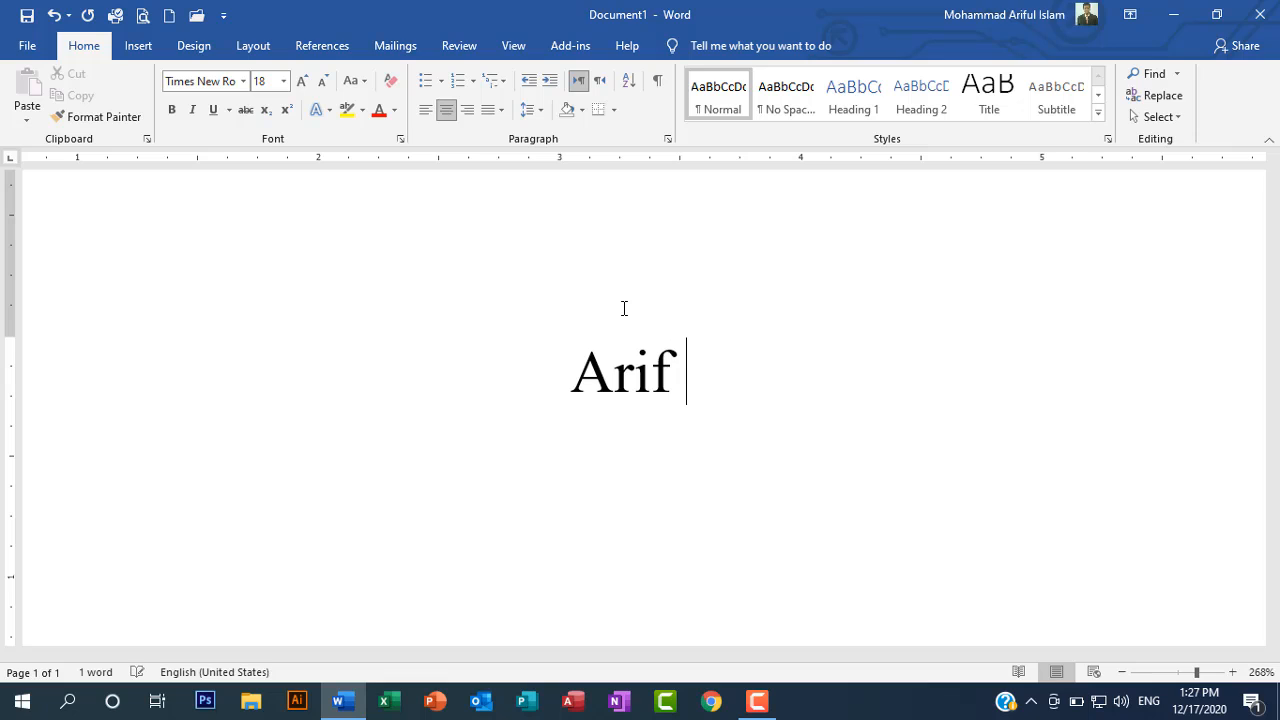
{"action": "type", "text": "Academy"}
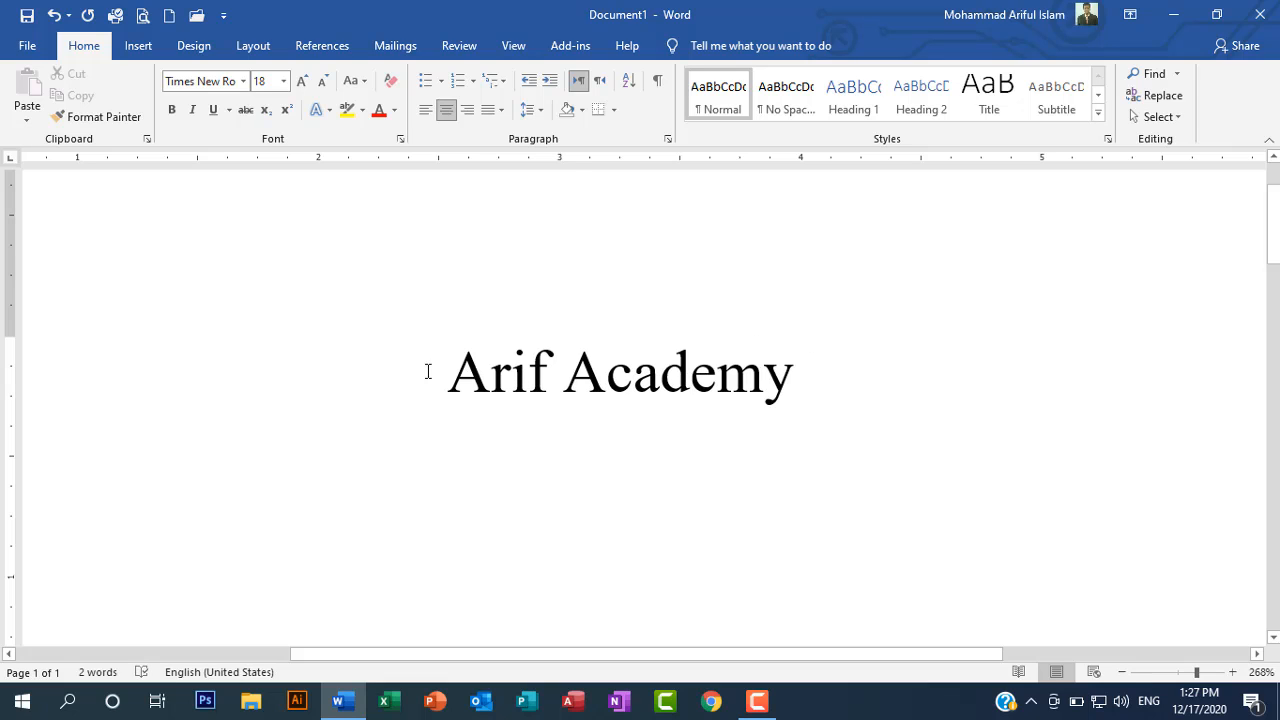
- Convert the Times New Roman title "Arif Academy" to Sentence case
{"action": "left_click_drag", "start_coordinate": [427, 372], "coordinate": [790, 385]}
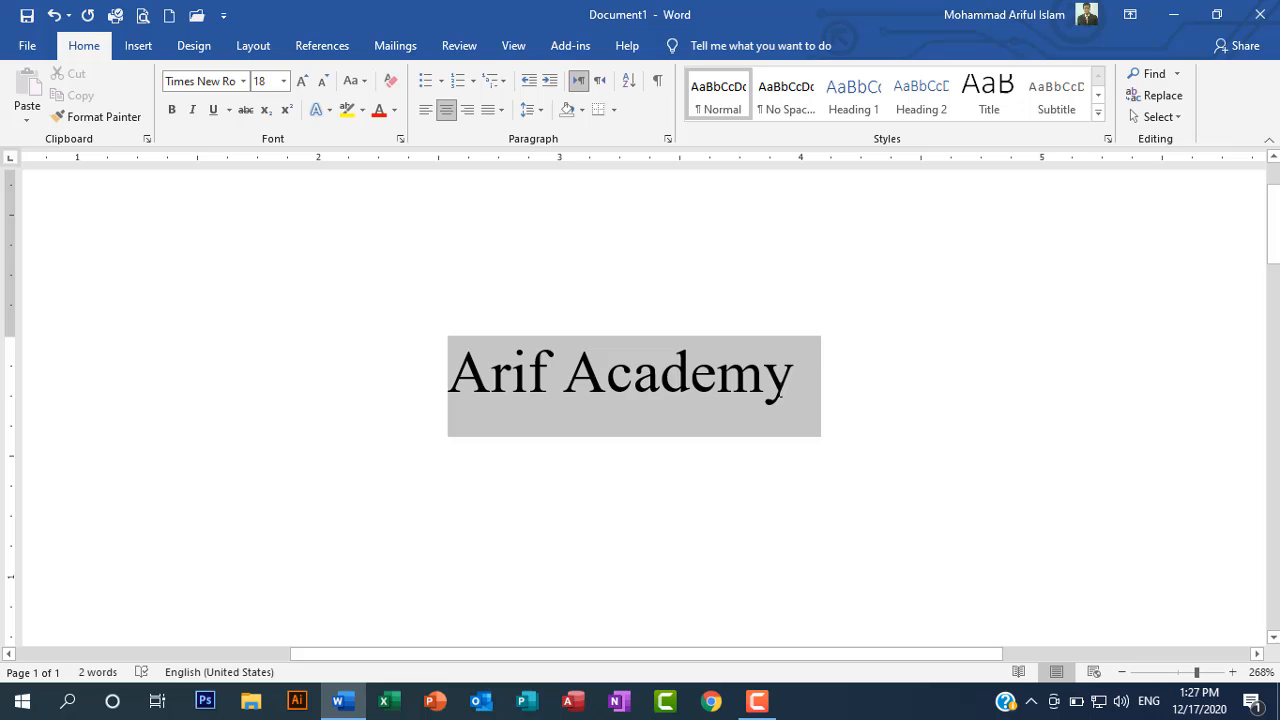
{"action": "left_click", "coordinate": [364, 88]}
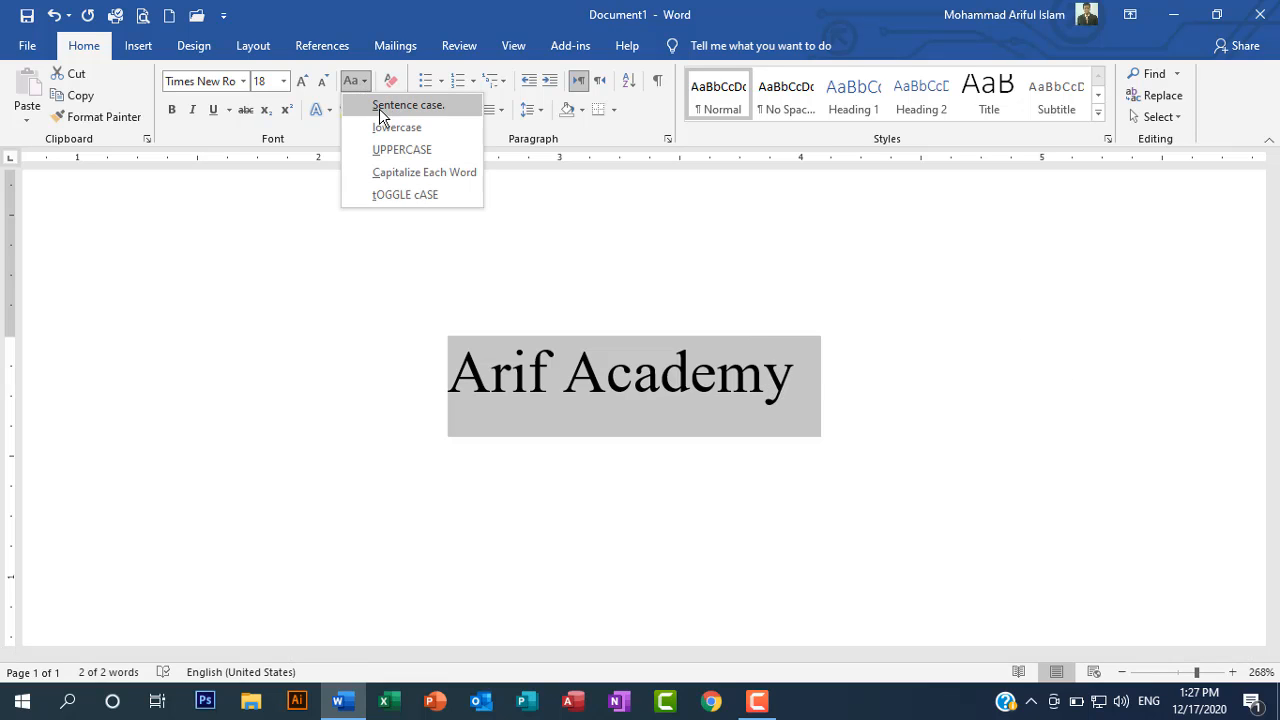
{"action": "left_click", "coordinate": [379, 108]}
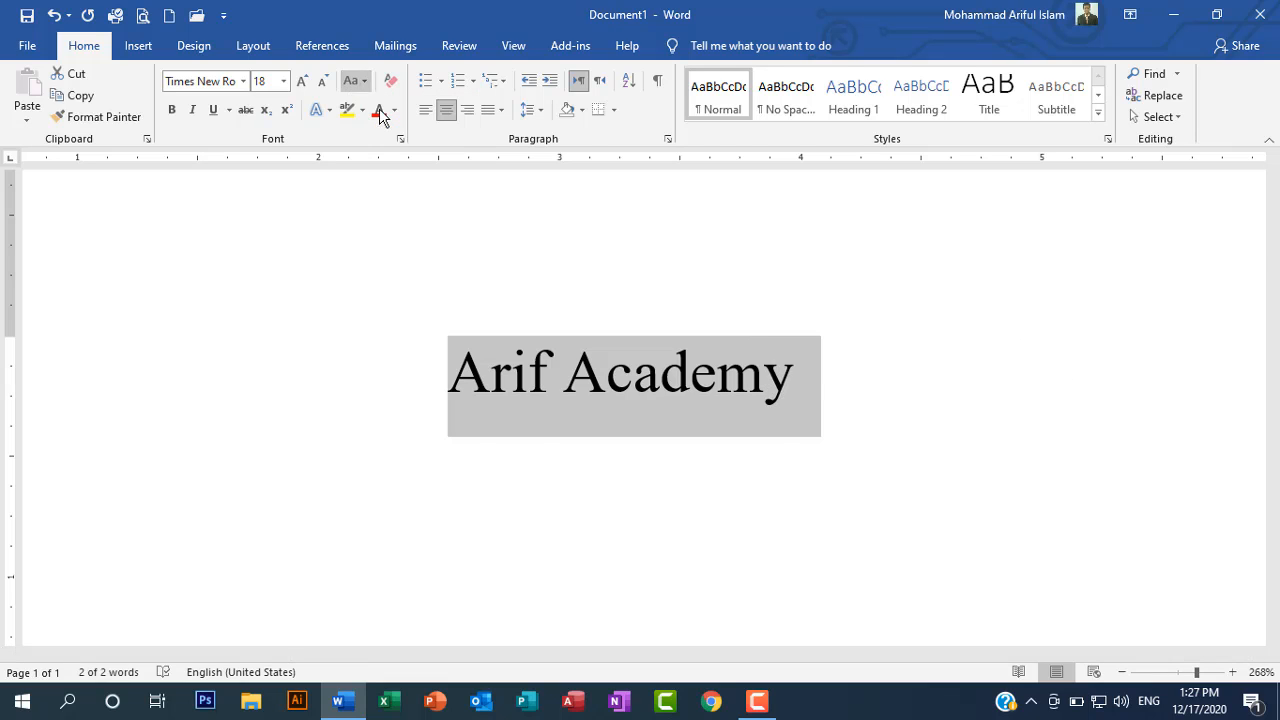
{"action": "left_click", "coordinate": [519, 388]}
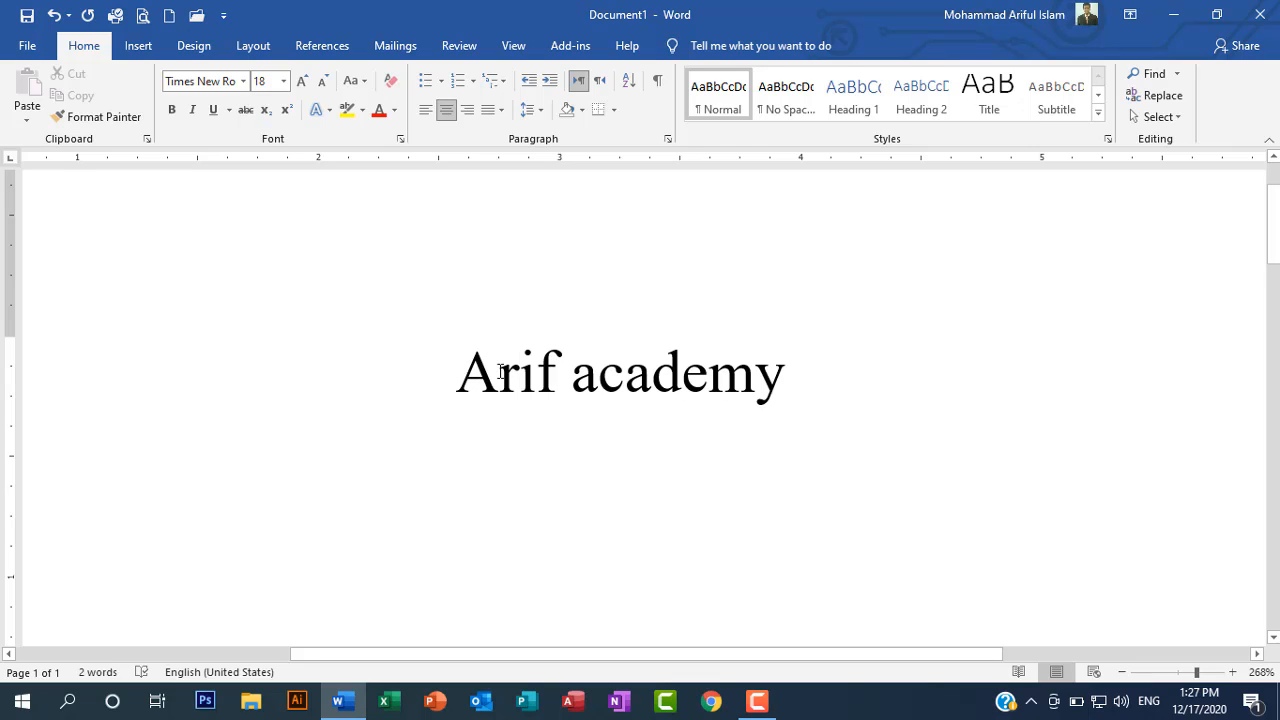
- Convert the whole title to lowercase
{"action": "left_click_drag", "start_coordinate": [470, 381], "coordinate": [797, 371]}
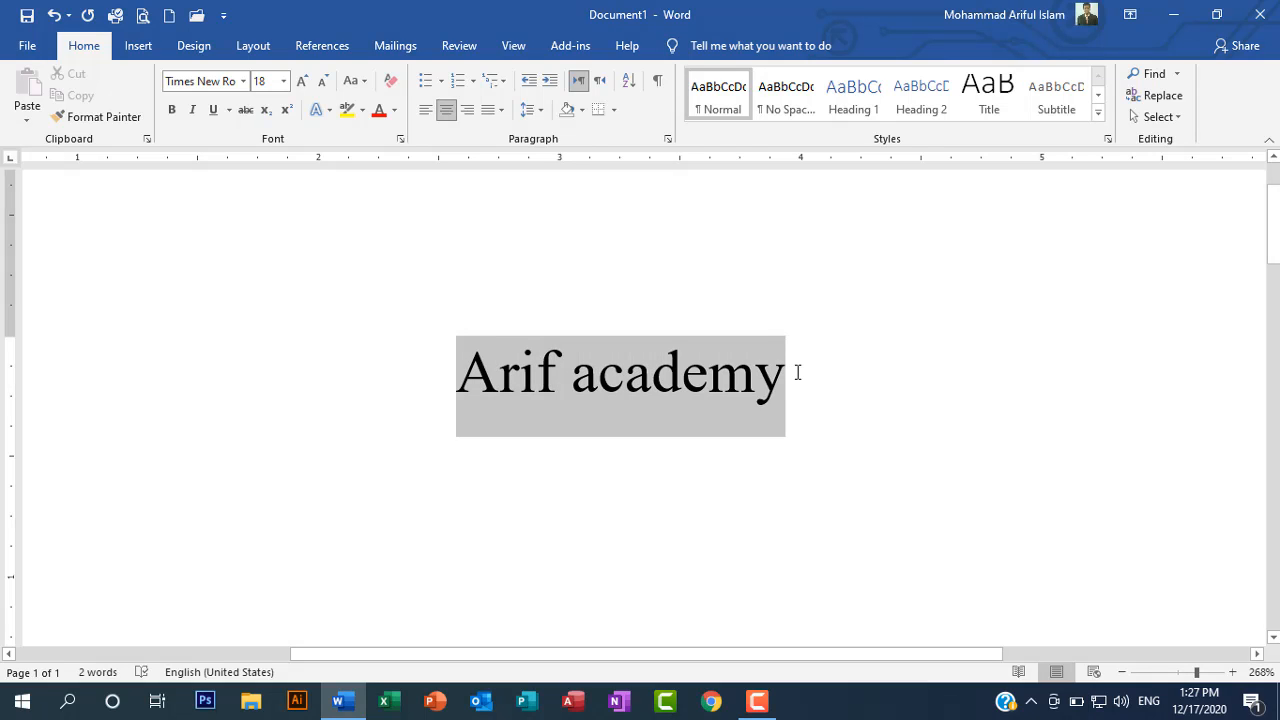
{"action": "left_click", "coordinate": [364, 84]}
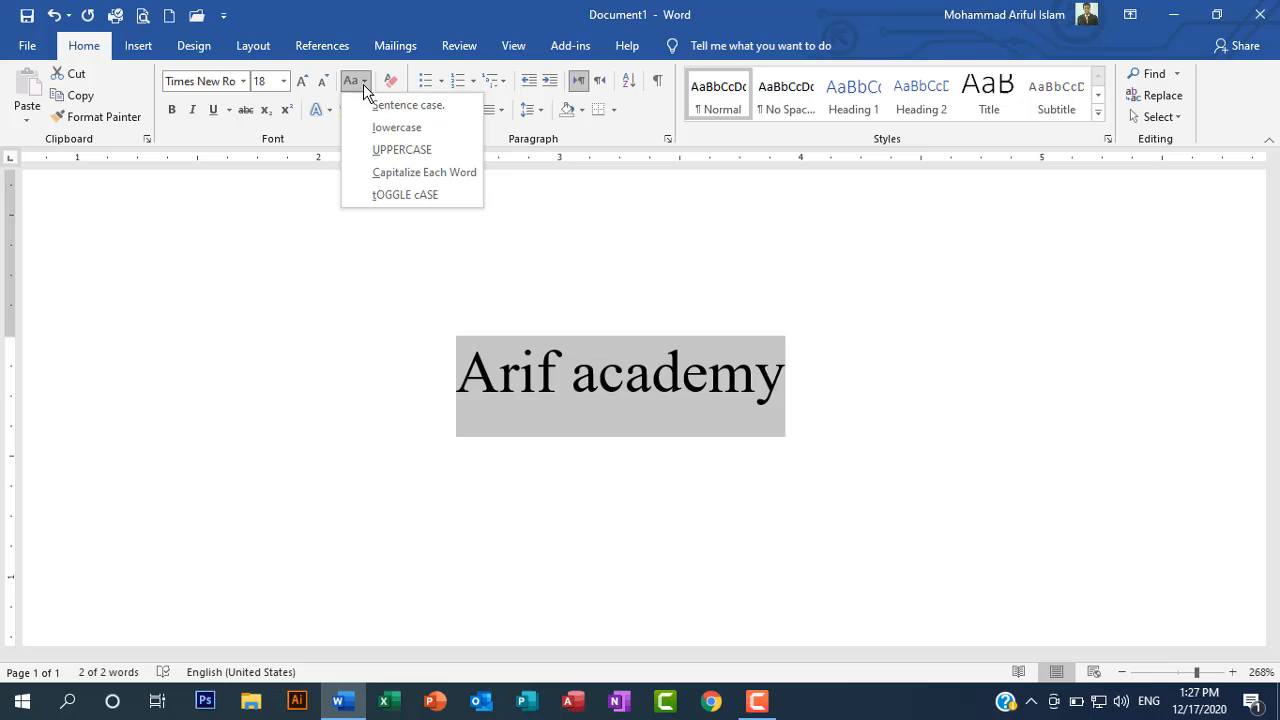
{"action": "left_click", "coordinate": [423, 133]}
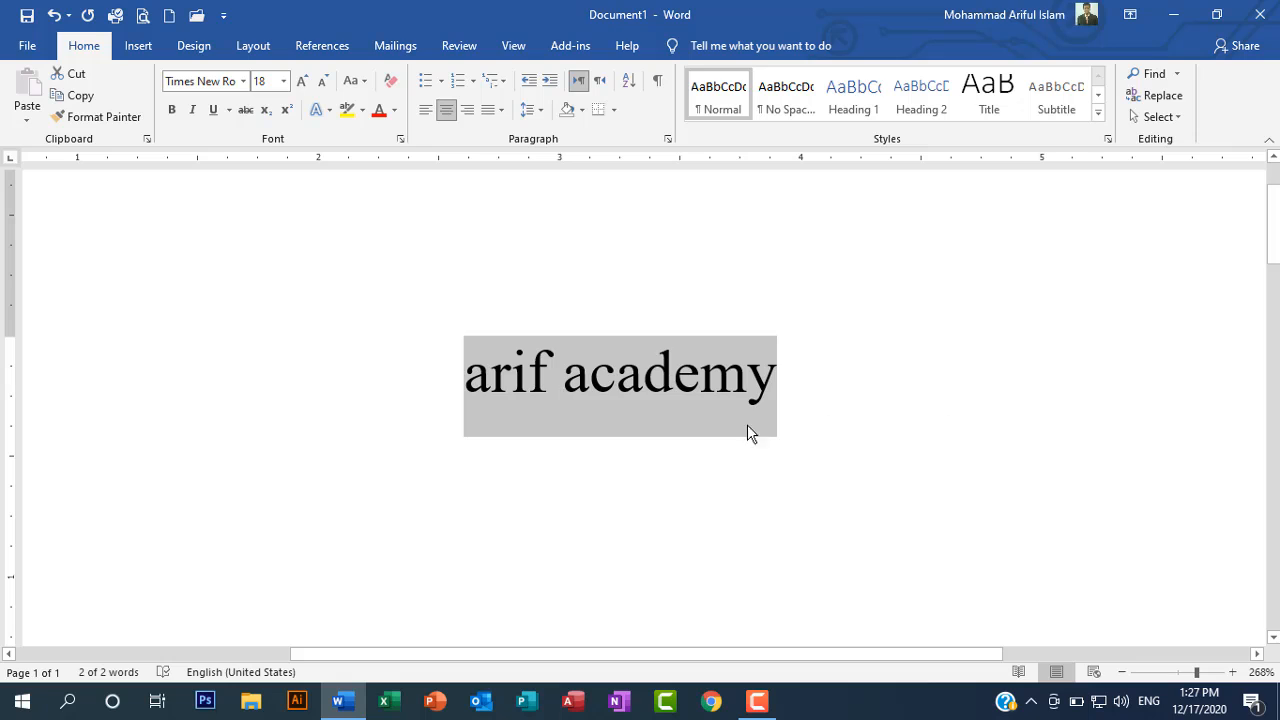
{"action": "left_click", "coordinate": [551, 413]}
- Convert the whole title to UPPERCASE
{"action": "left_click_drag", "start_coordinate": [324, 370], "coordinate": [911, 434]}
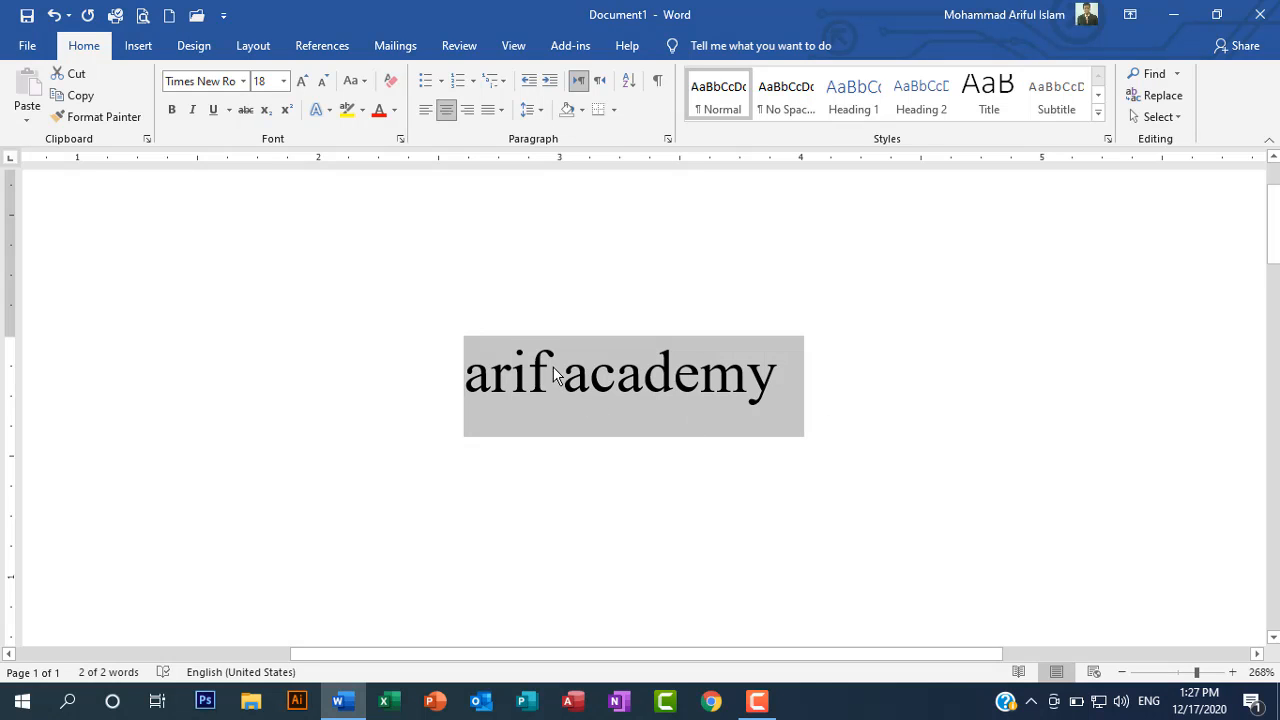
{"action": "left_click", "coordinate": [365, 84]}
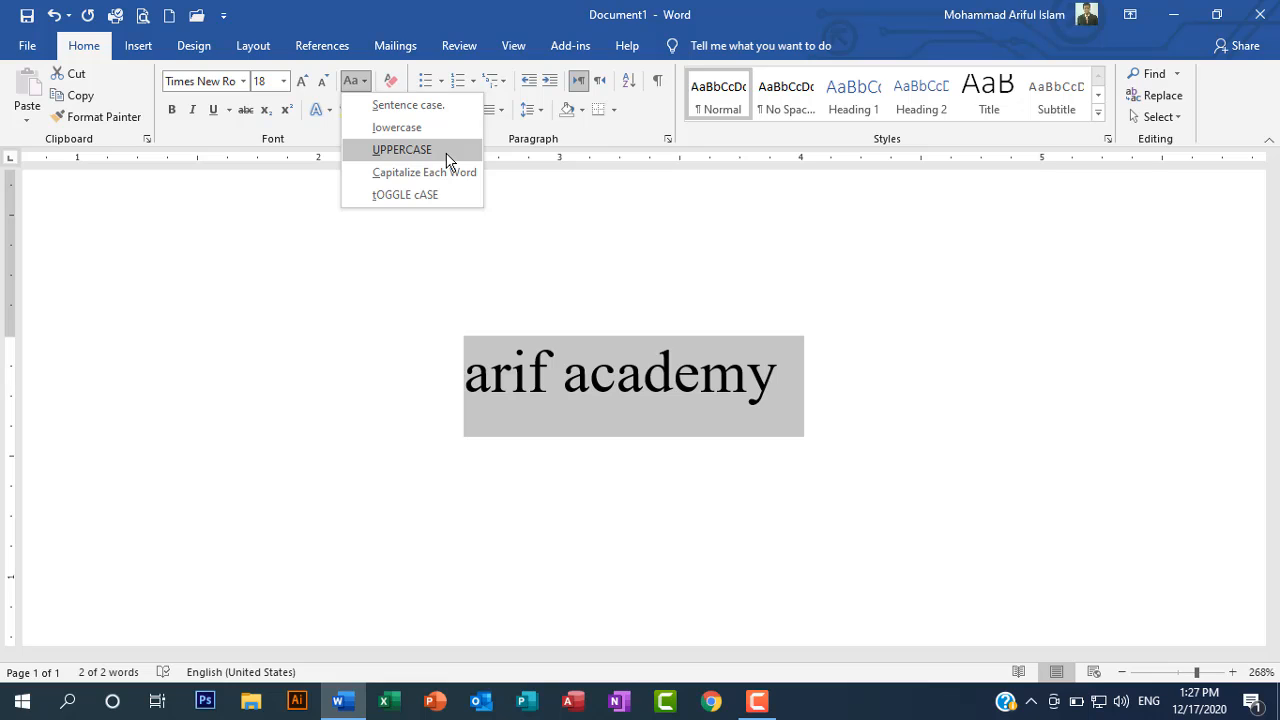
{"action": "left_click", "coordinate": [447, 160]}
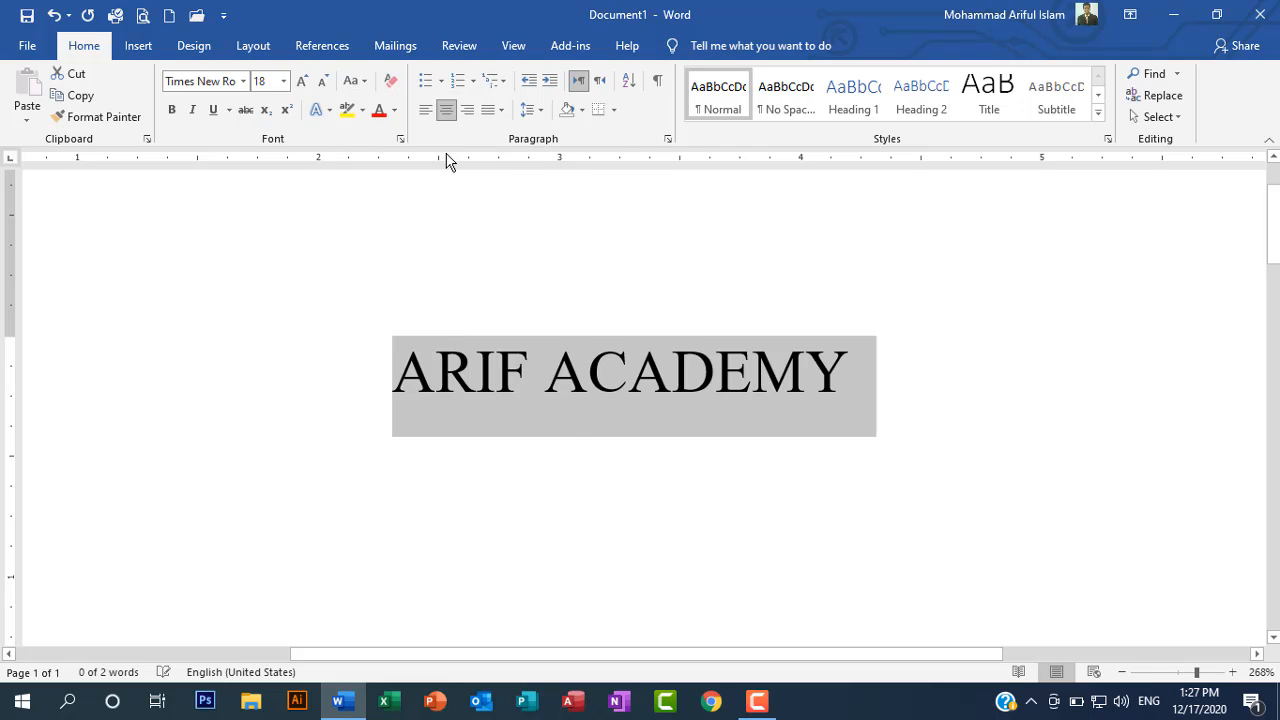
{"action": "left_click", "coordinate": [543, 382]}
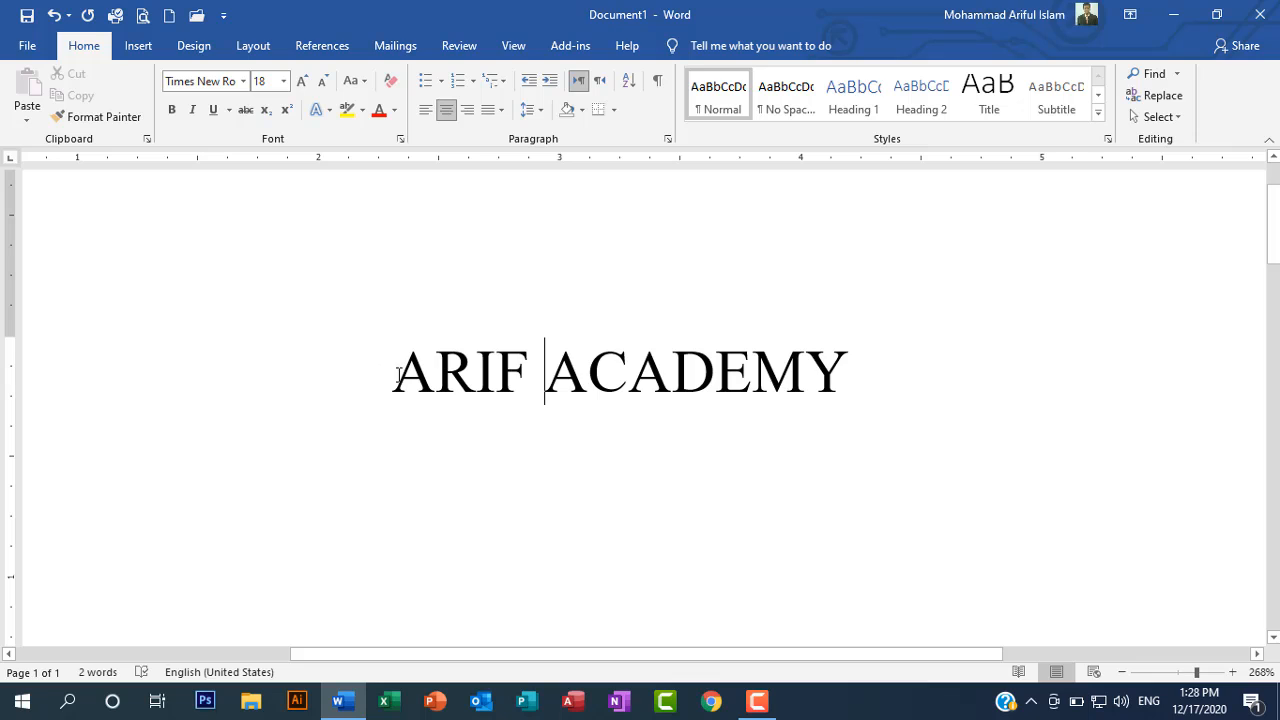
- Apply the Capitalize Each Word case option to the whole title
{"action": "left_click_drag", "start_coordinate": [398, 374], "coordinate": [766, 385]}
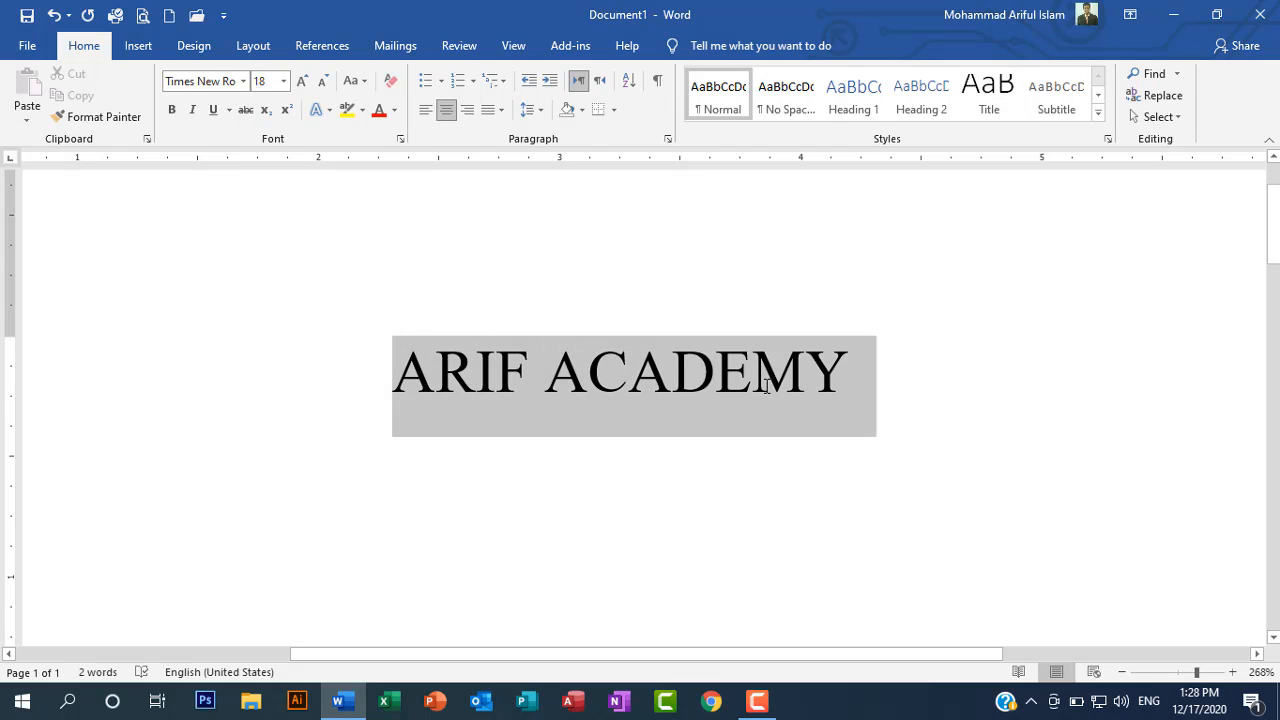
{"action": "left_click", "coordinate": [366, 86]}
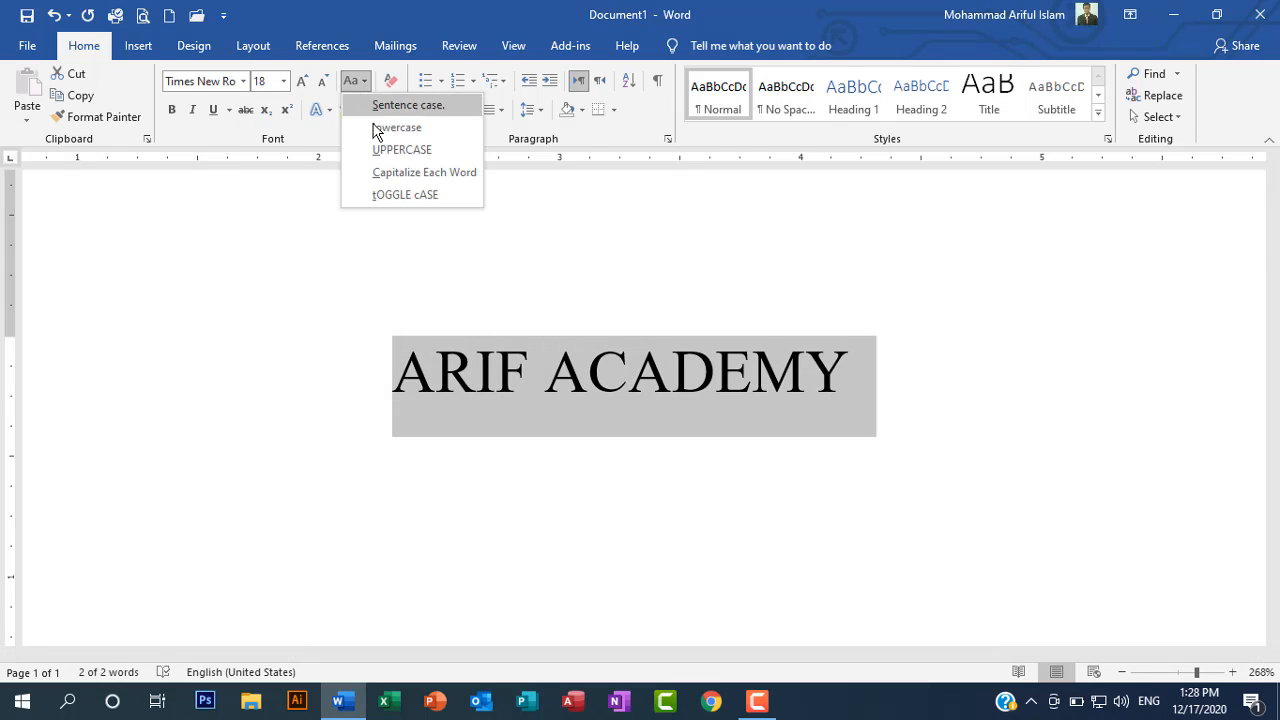
{"action": "left_click", "coordinate": [390, 180]}
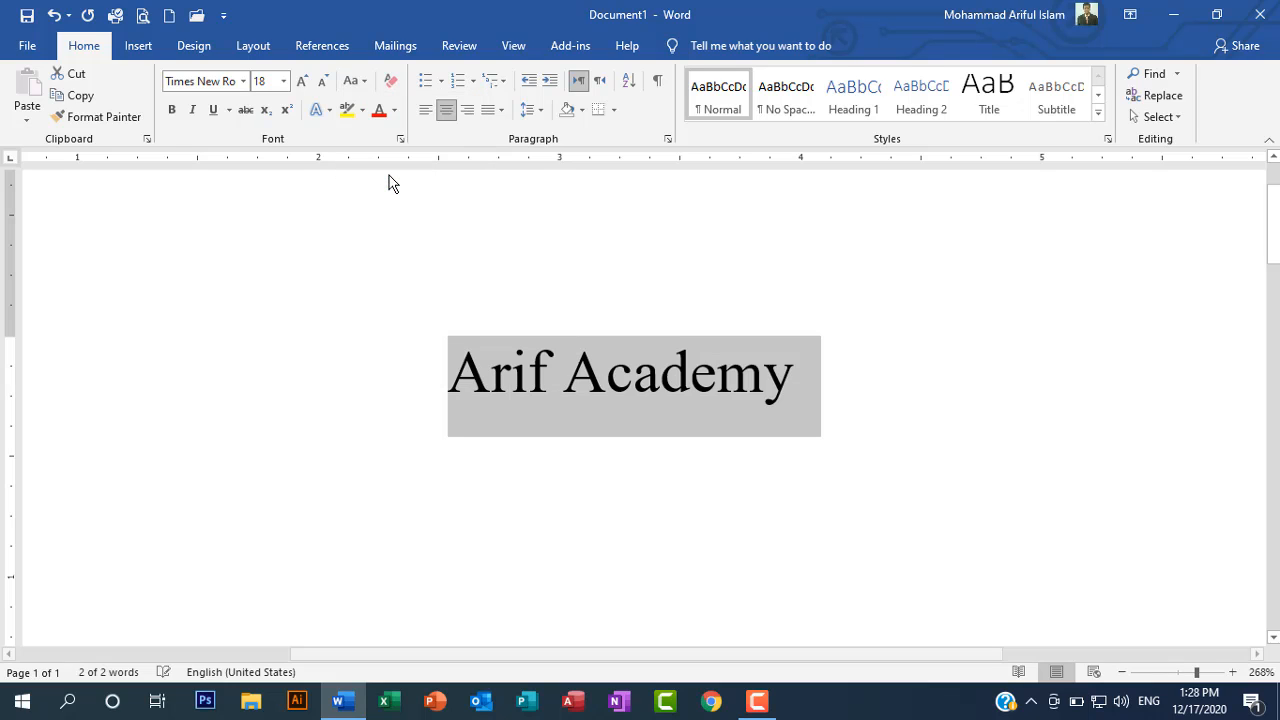
{"action": "left_click", "coordinate": [476, 412]}
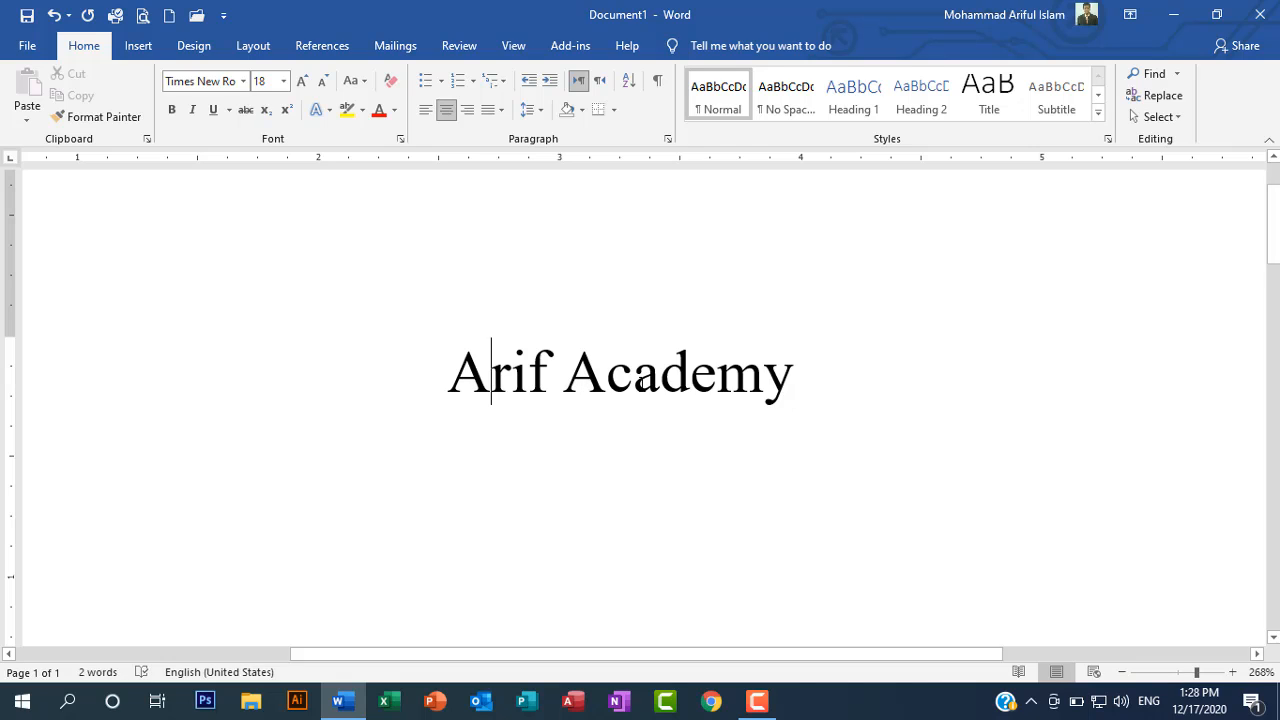
- Add the word "computer" after "Arif Academy" at the end of the title
{"action": "left_click", "coordinate": [392, 359]}
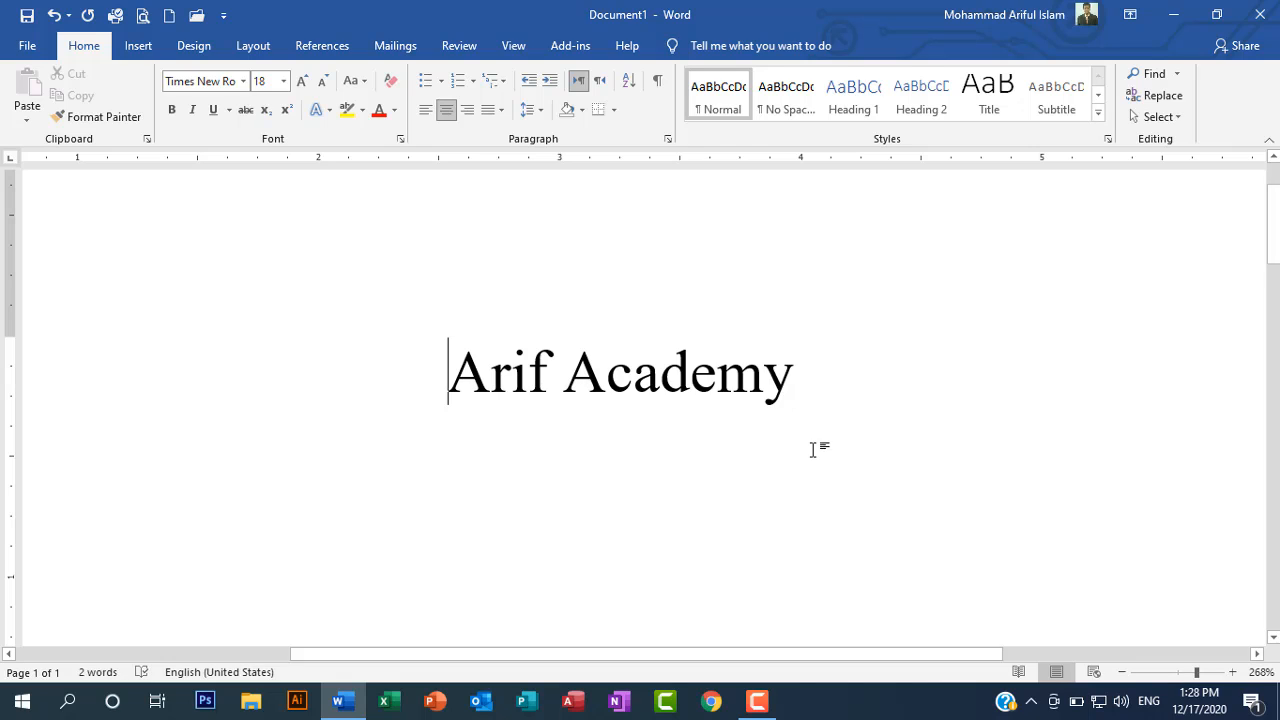
{"action": "left_click", "coordinate": [838, 394]}
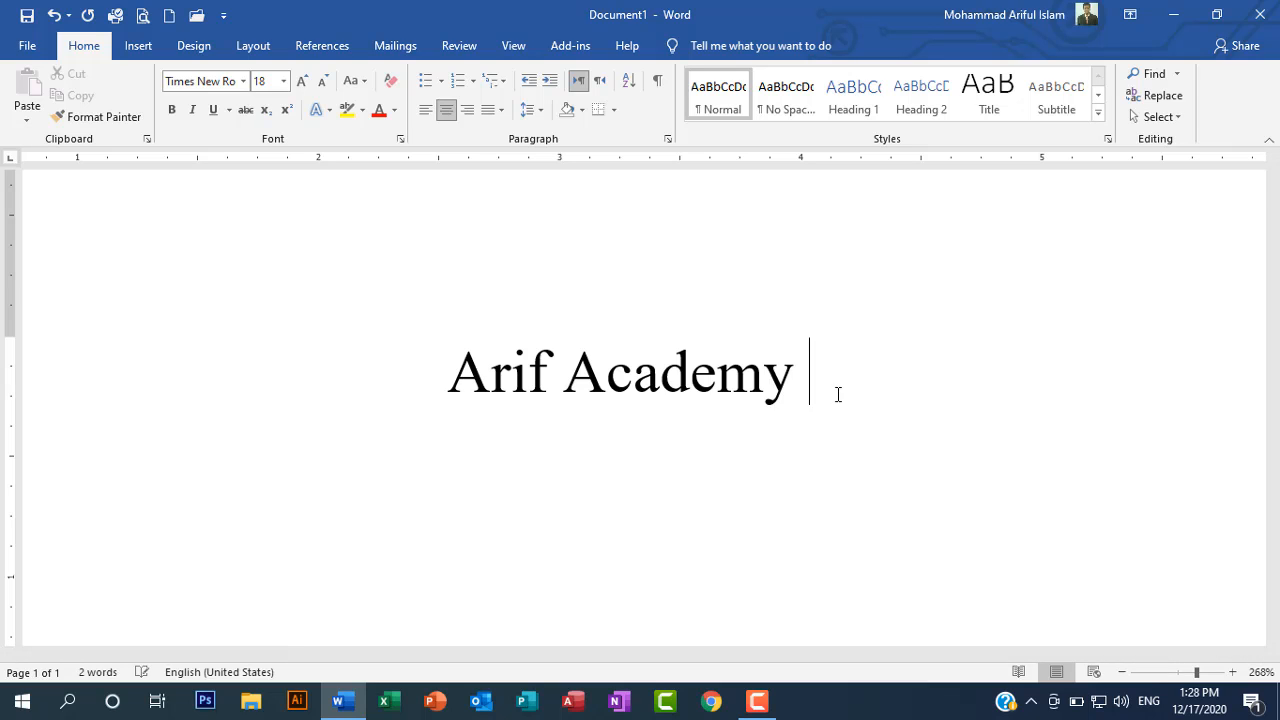
{"action": "type", "text": "computer"}
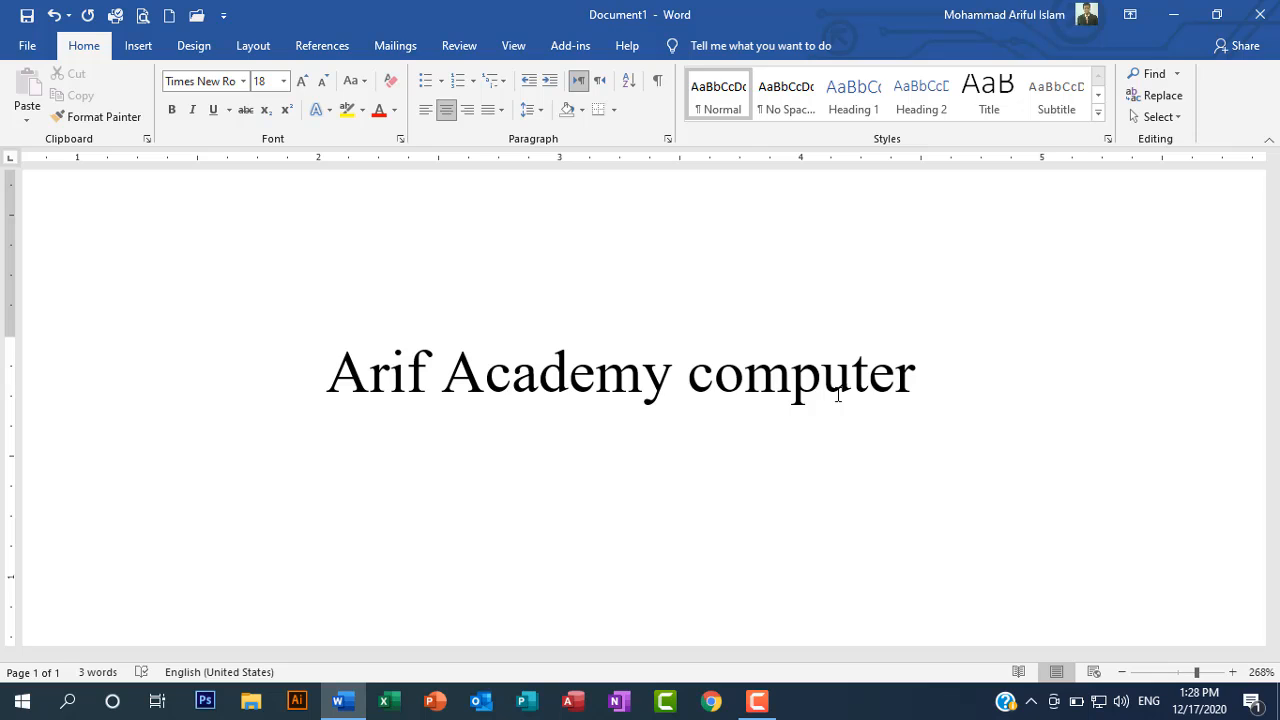
- Apply the Capitalize Each Word case option to the whole title, including the newly added word "computer"
{"action": "left_click_drag", "start_coordinate": [310, 380], "coordinate": [891, 414]}
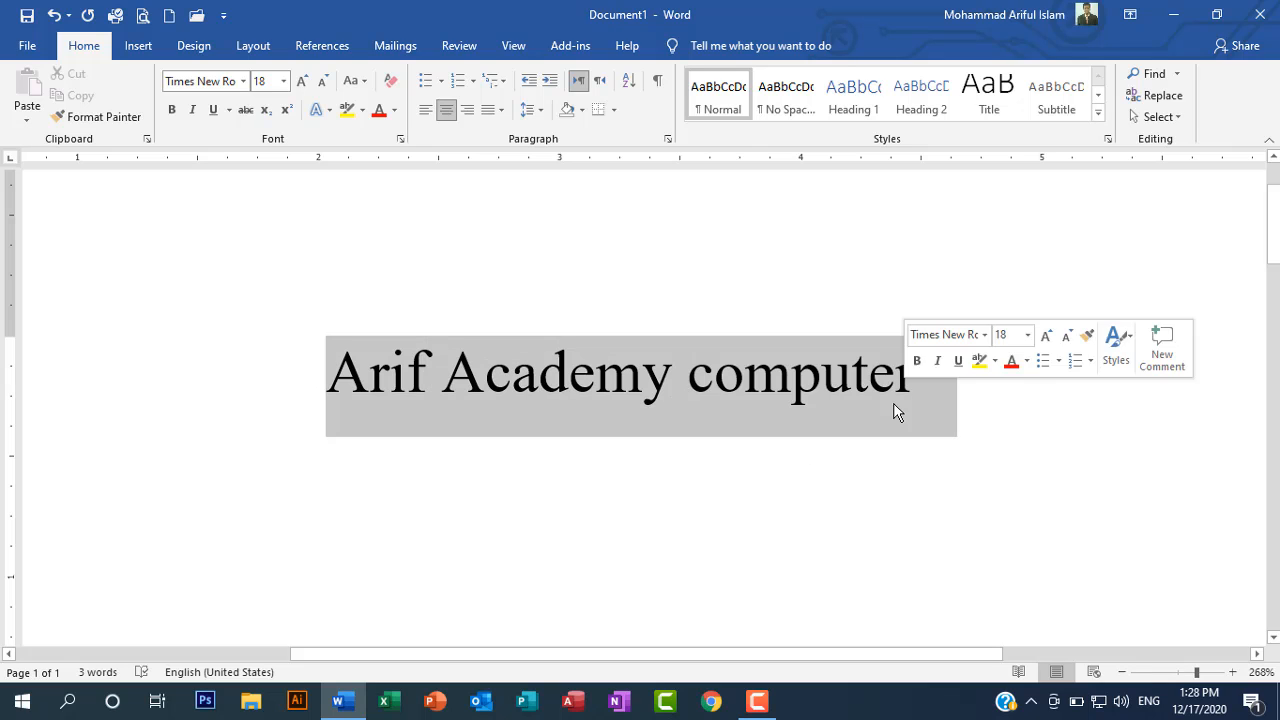
{"action": "left_click", "coordinate": [361, 82]}
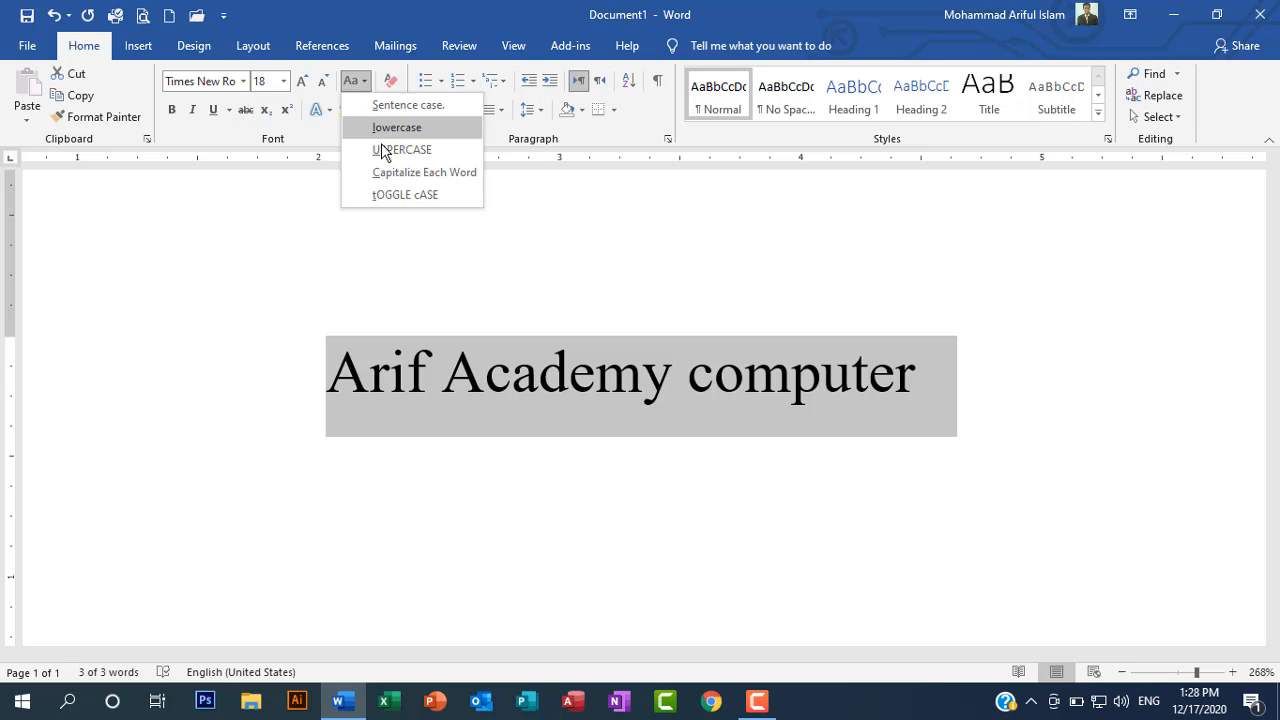
{"action": "left_click", "coordinate": [376, 178]}
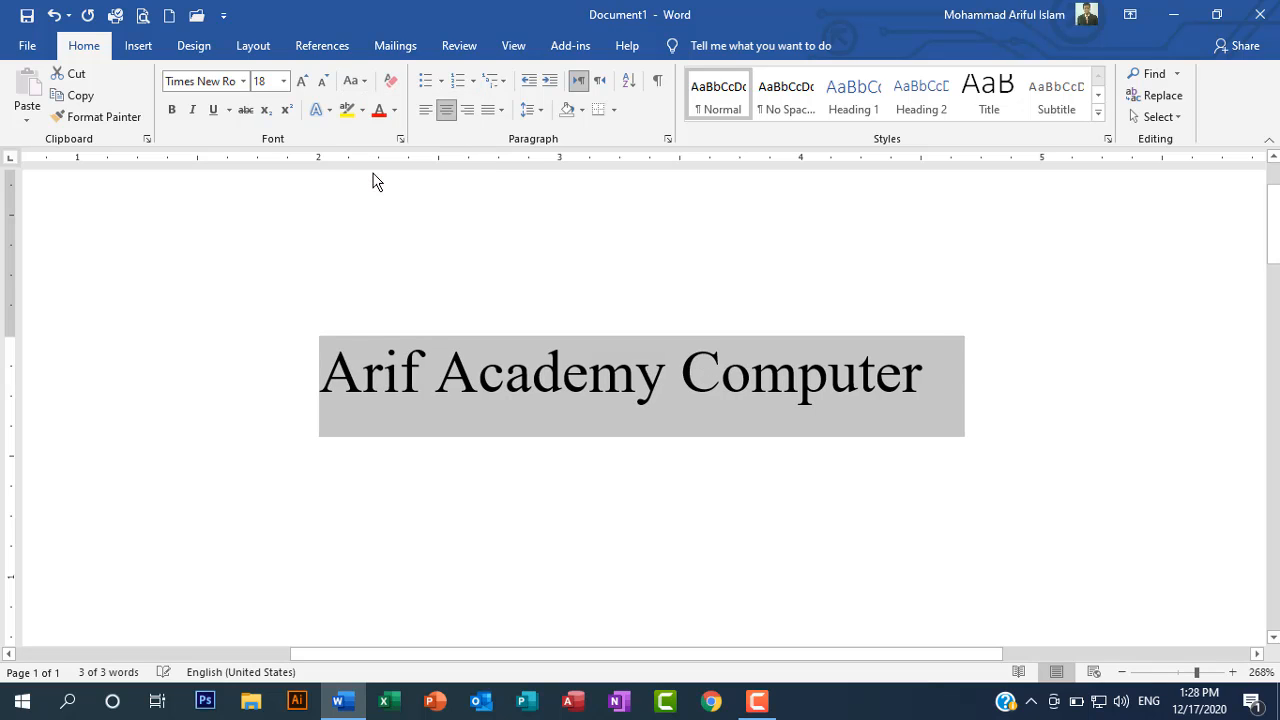
{"action": "left_click", "coordinate": [482, 353]}
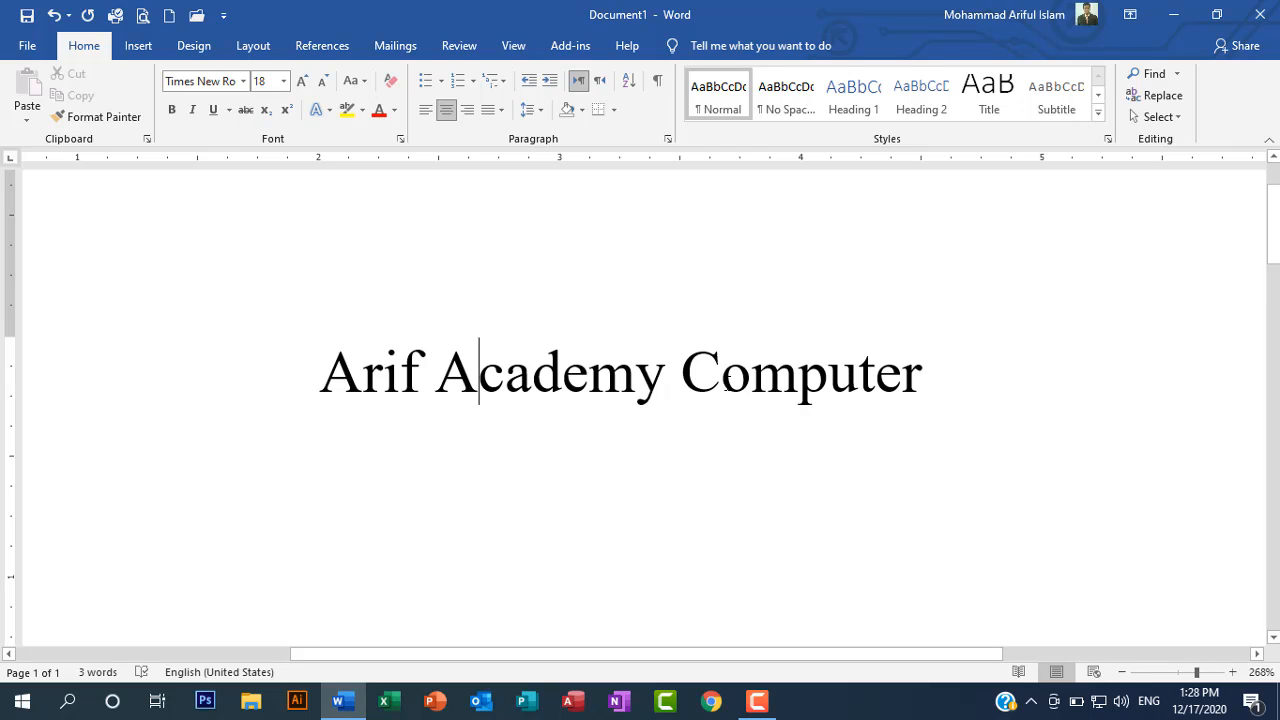
- Apply the tOGGLE cASE option to the whole title
{"action": "triple_click", "coordinate": [1037, 383]}
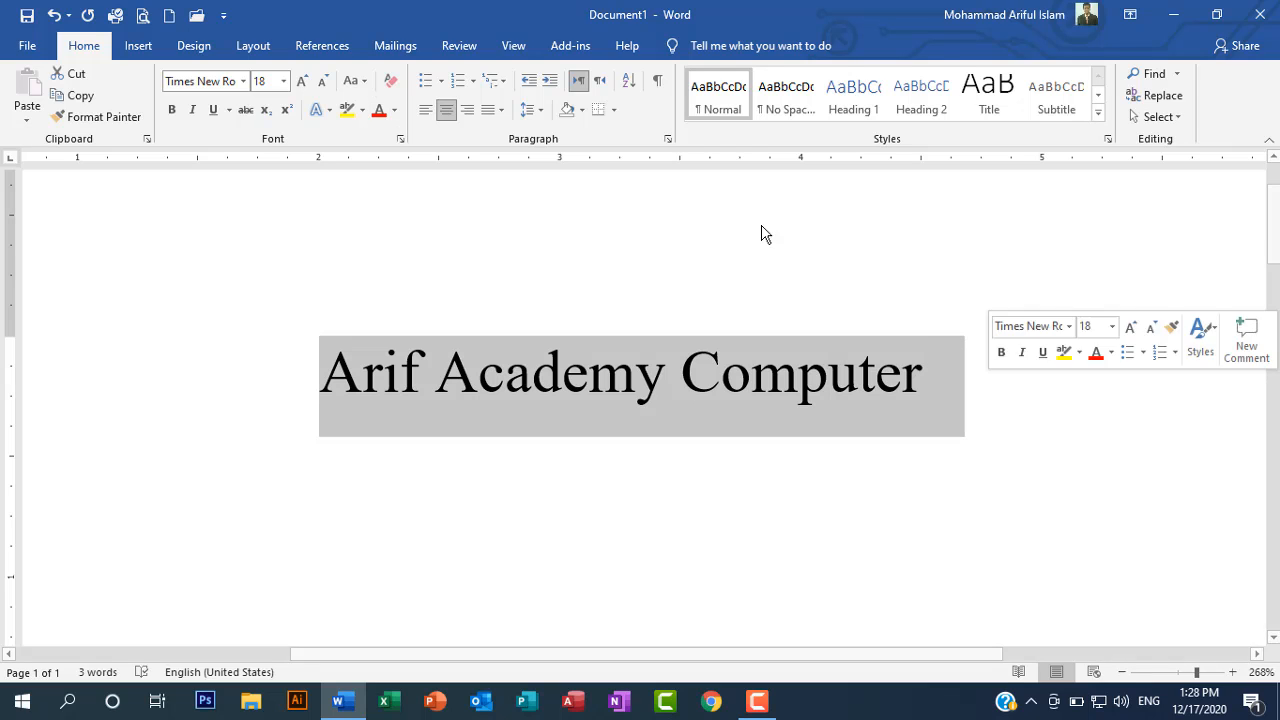
{"action": "left_click", "coordinate": [352, 80]}
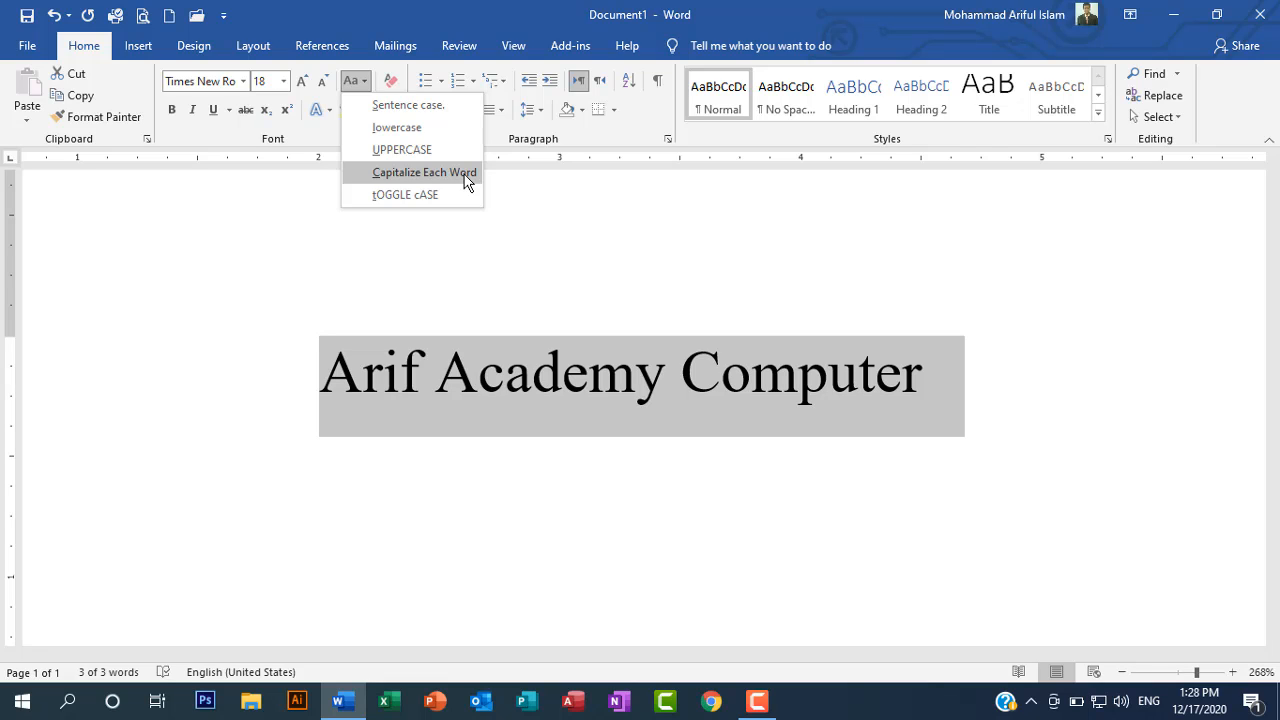
{"action": "left_click", "coordinate": [396, 198]}
{"action": "left_click", "coordinate": [276, 404]}
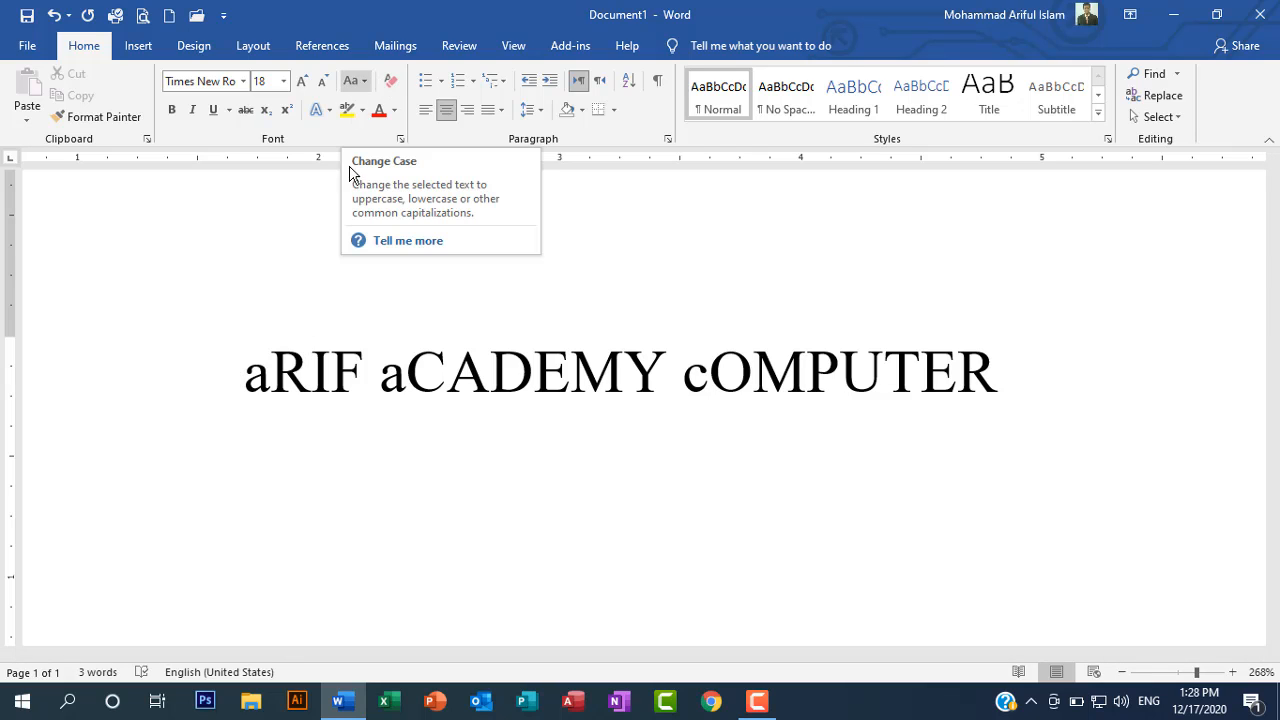
{"action": "left_click", "coordinate": [242, 372]}
{"action": "left_click_drag", "start_coordinate": [297, 374], "coordinate": [922, 366]}
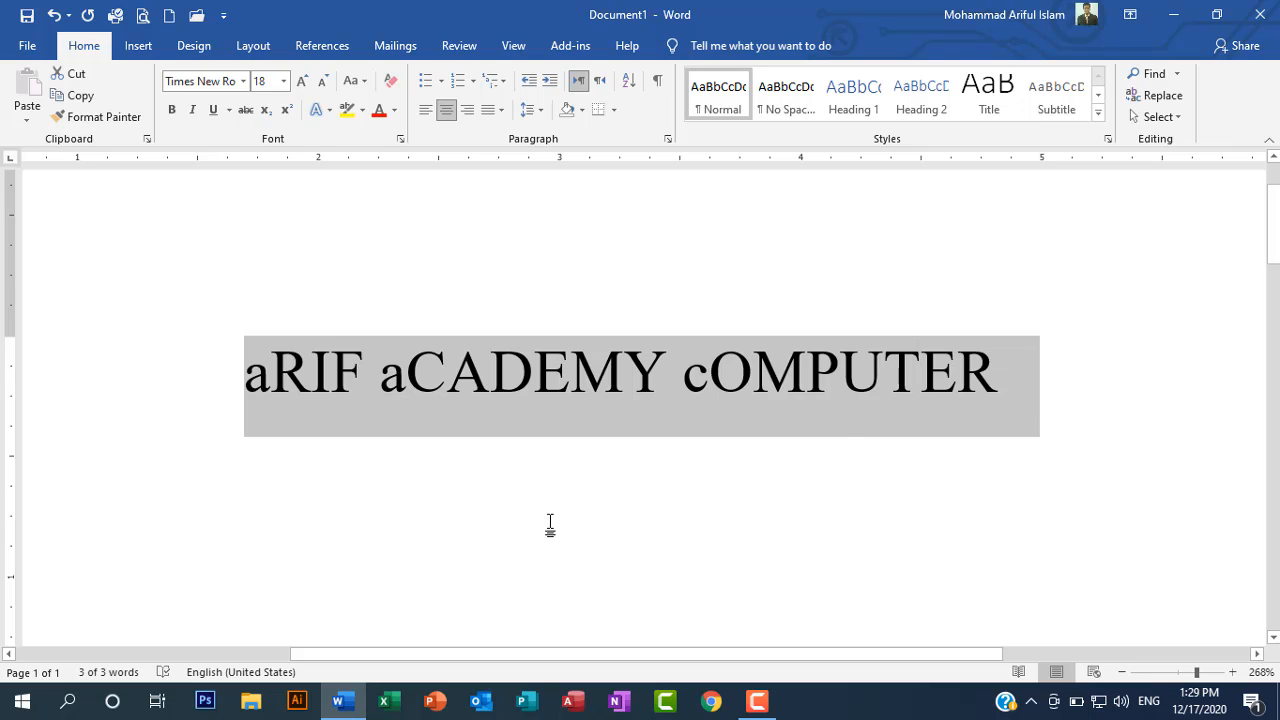
- Start a new line below the title and enter the plain text "h2o"
{"action": "left_click", "coordinate": [1014, 393]}
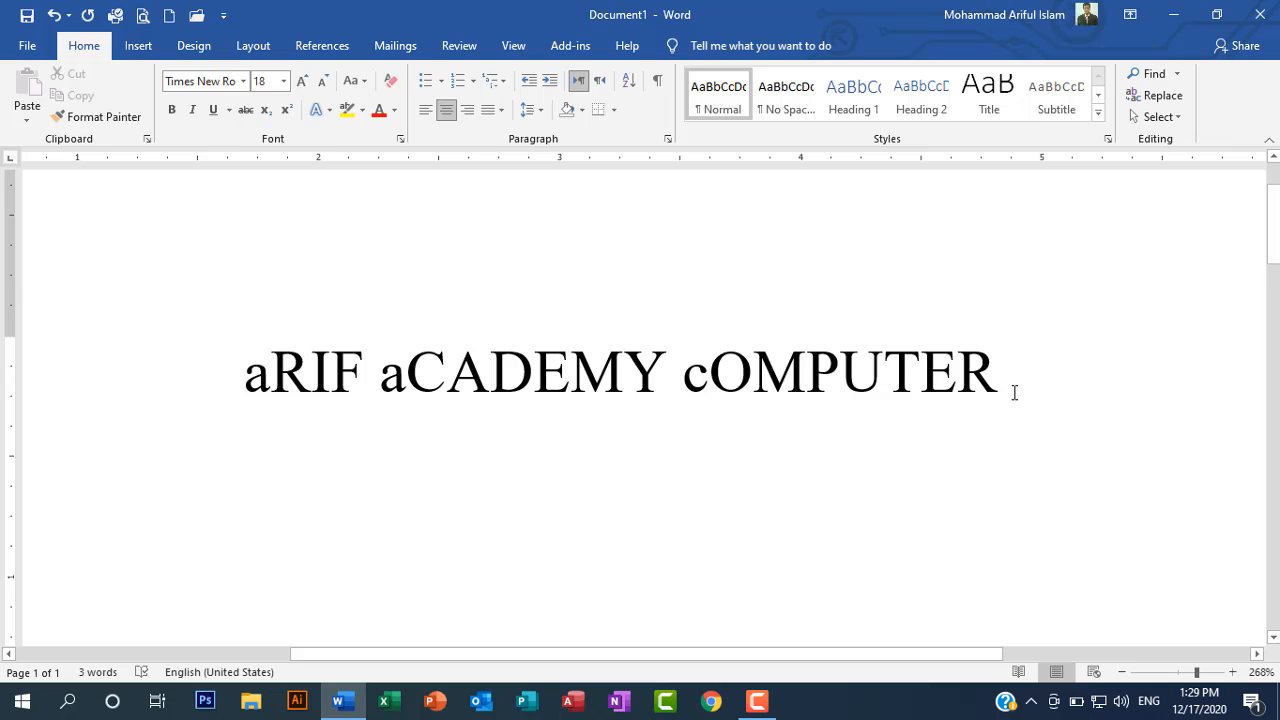
{"action": "key", "text": "Return"}
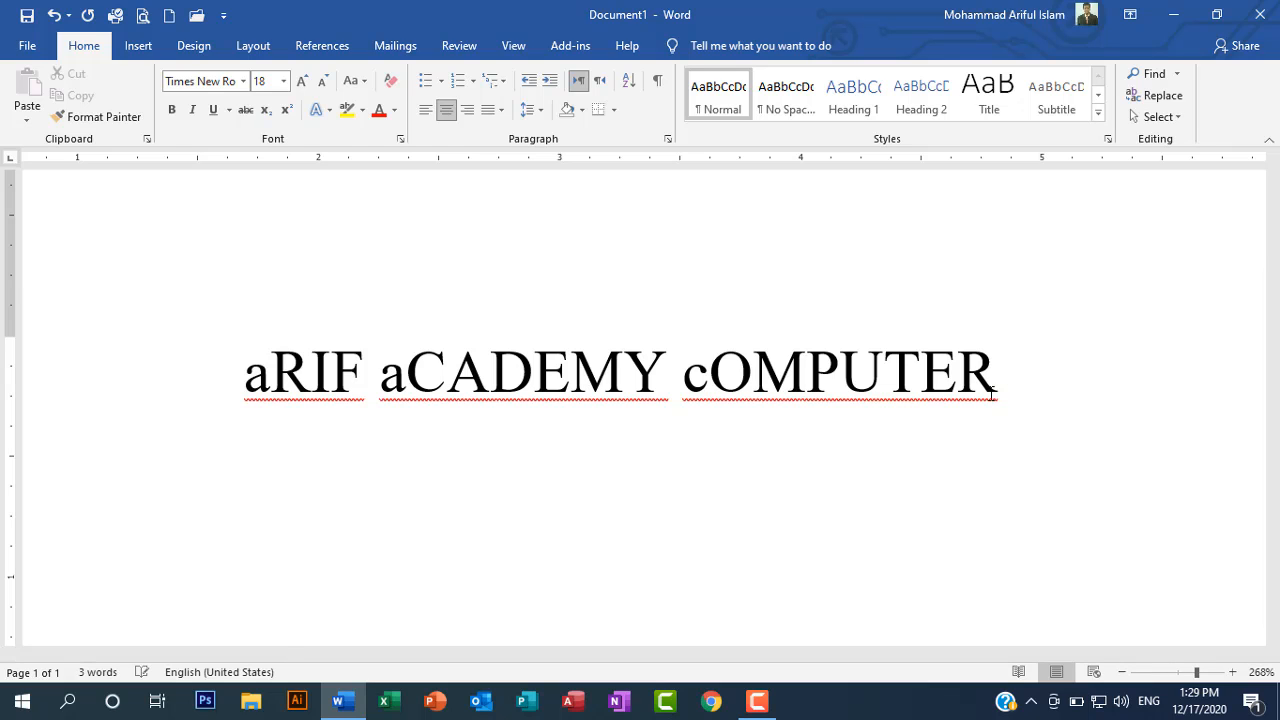
{"action": "left_click", "coordinate": [285, 114]}
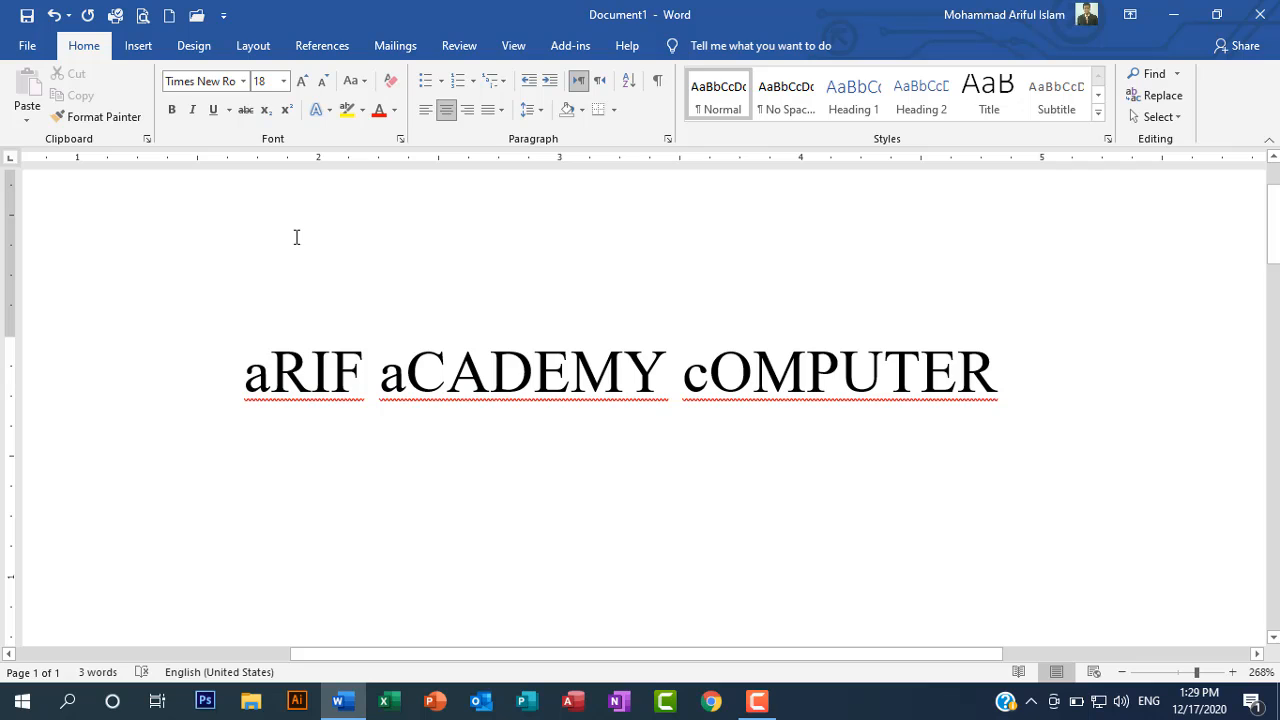
{"action": "type", "text": "h2"}
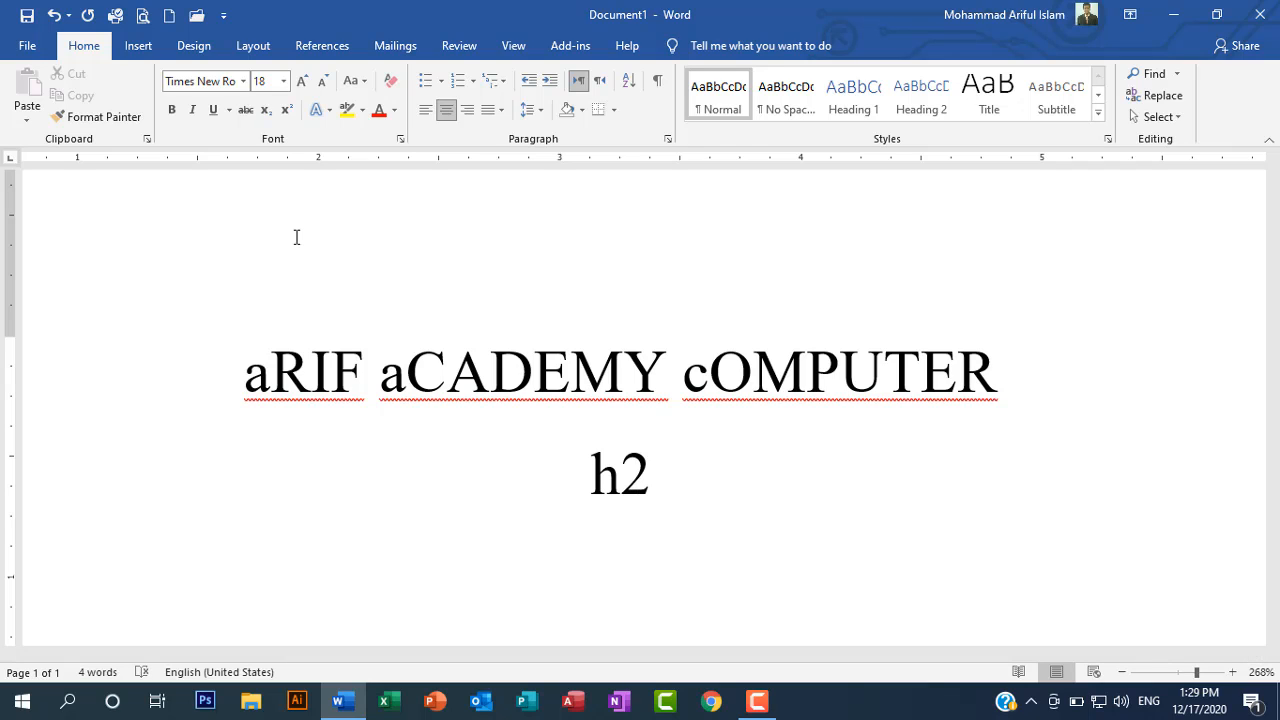
{"action": "type", "text": "o"}
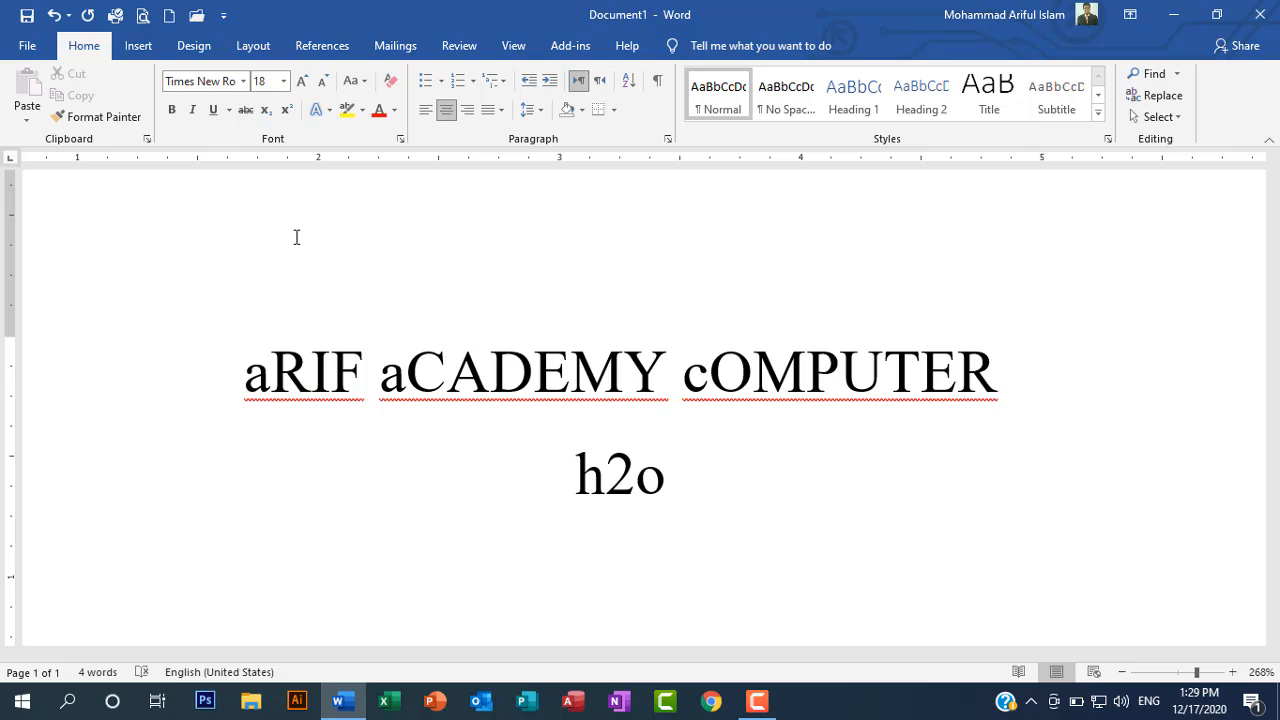
- Replace the characters after the "h" with a subscript 2 followed by a normal, non-subscript 0
{"action": "key", "text": "BackSpace"}
{"action": "key", "text": "BackSpace"}
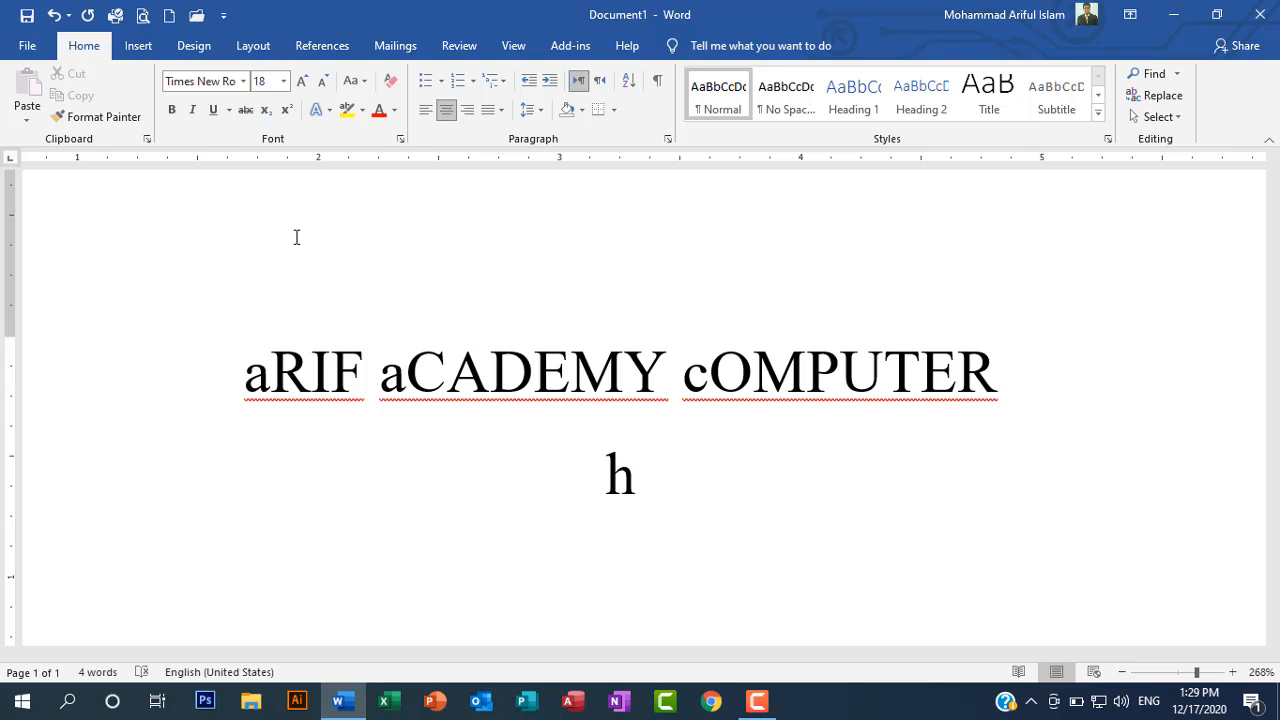
{"action": "left_click", "coordinate": [267, 117]}
{"action": "type", "text": "2"}
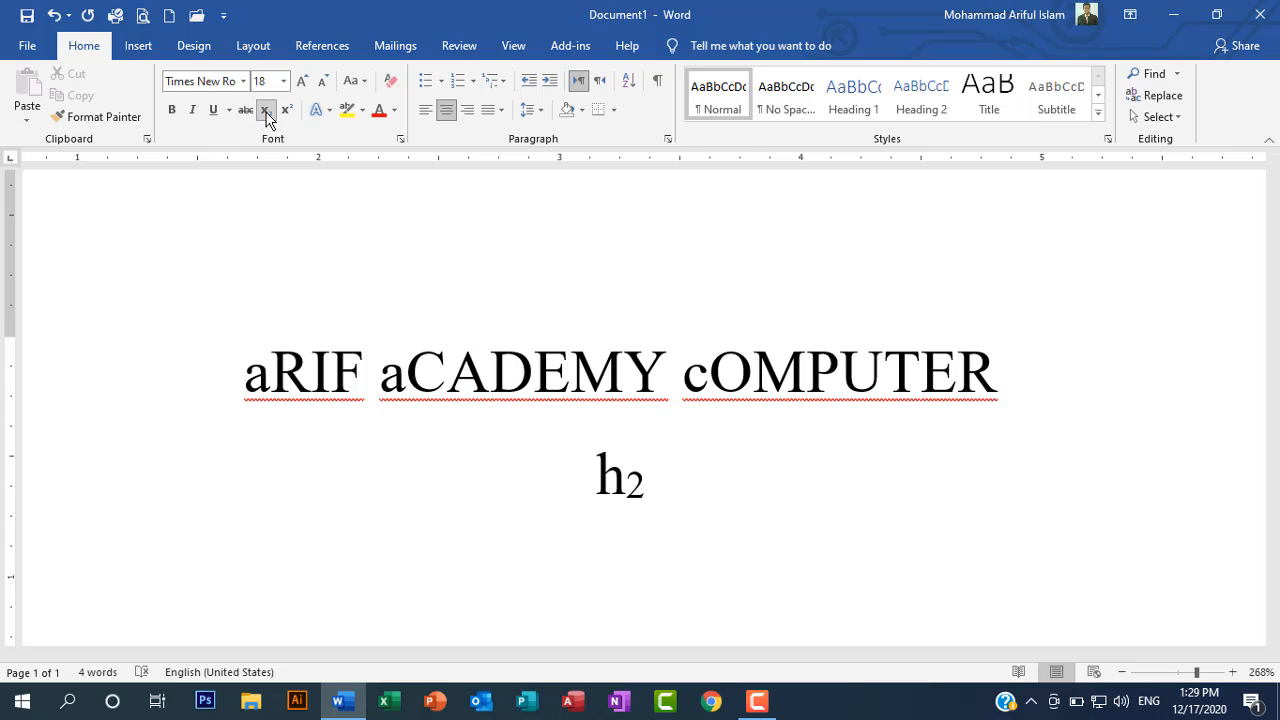
{"action": "type", "text": "0"}
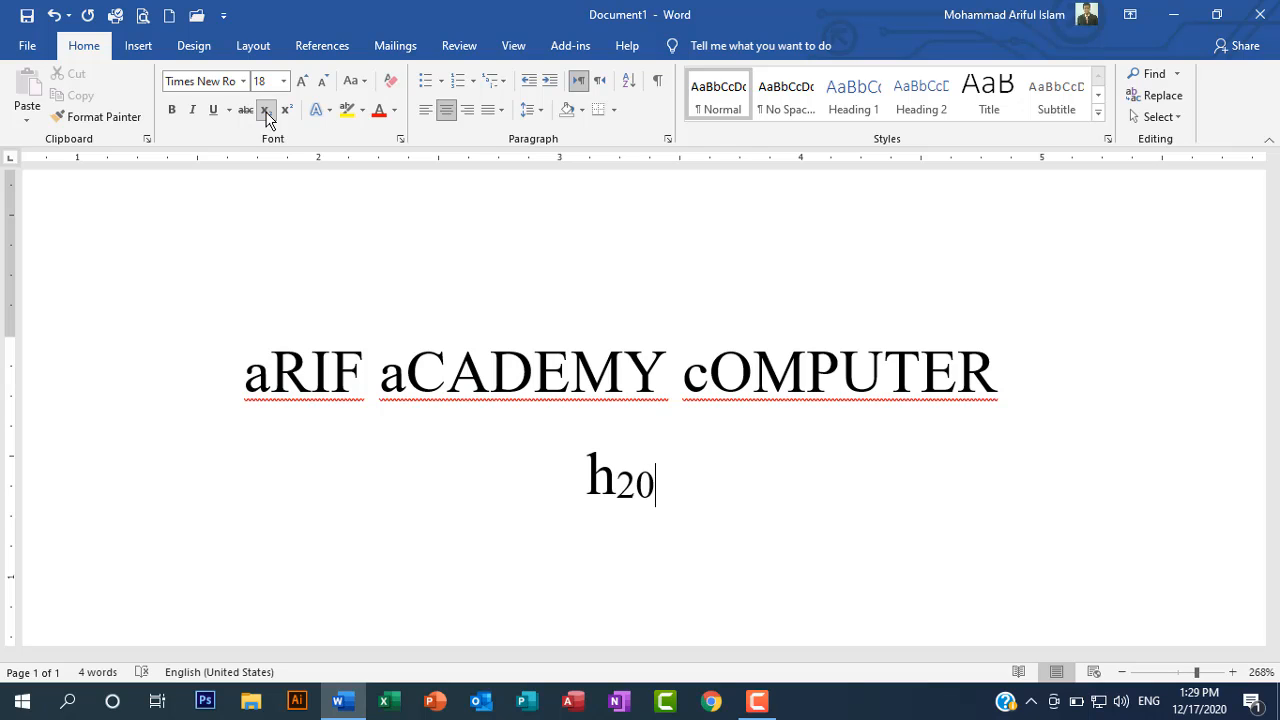
{"action": "key", "text": "BackSpace"}
{"action": "type", "text": "o"}
{"action": "key", "text": "BackSpace"}
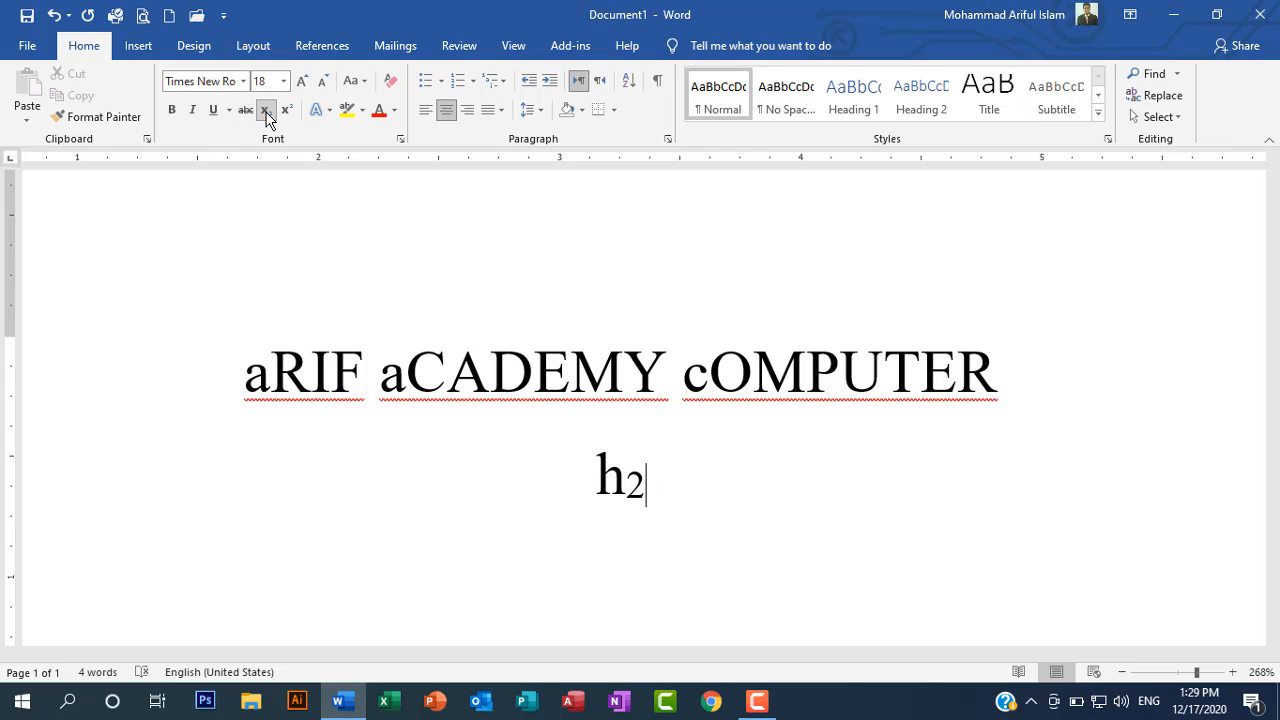
{"action": "left_click", "coordinate": [266, 110]}
{"action": "type", "text": "o"}
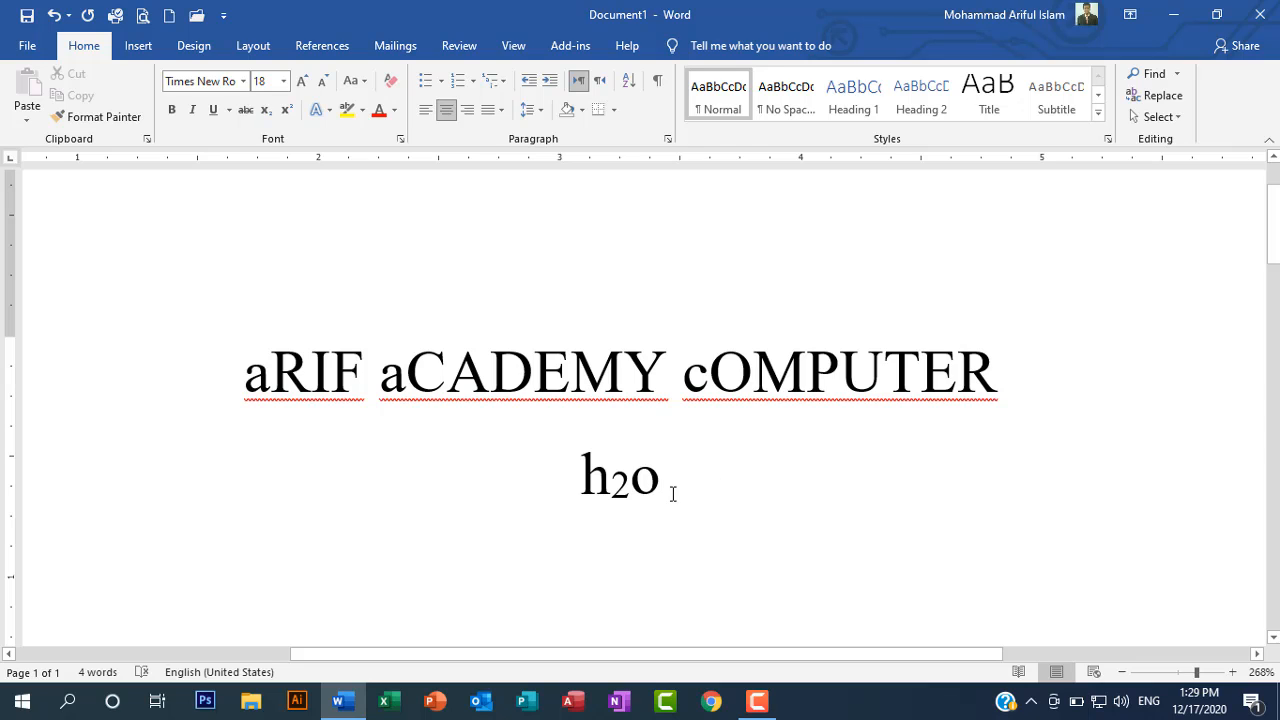
{"action": "key", "text": "BackSpace"}
{"action": "type", "text": "0"}
- Add the letter "a" with a superscript 2 after the formula on the same line
{"action": "type", "text": "a"}
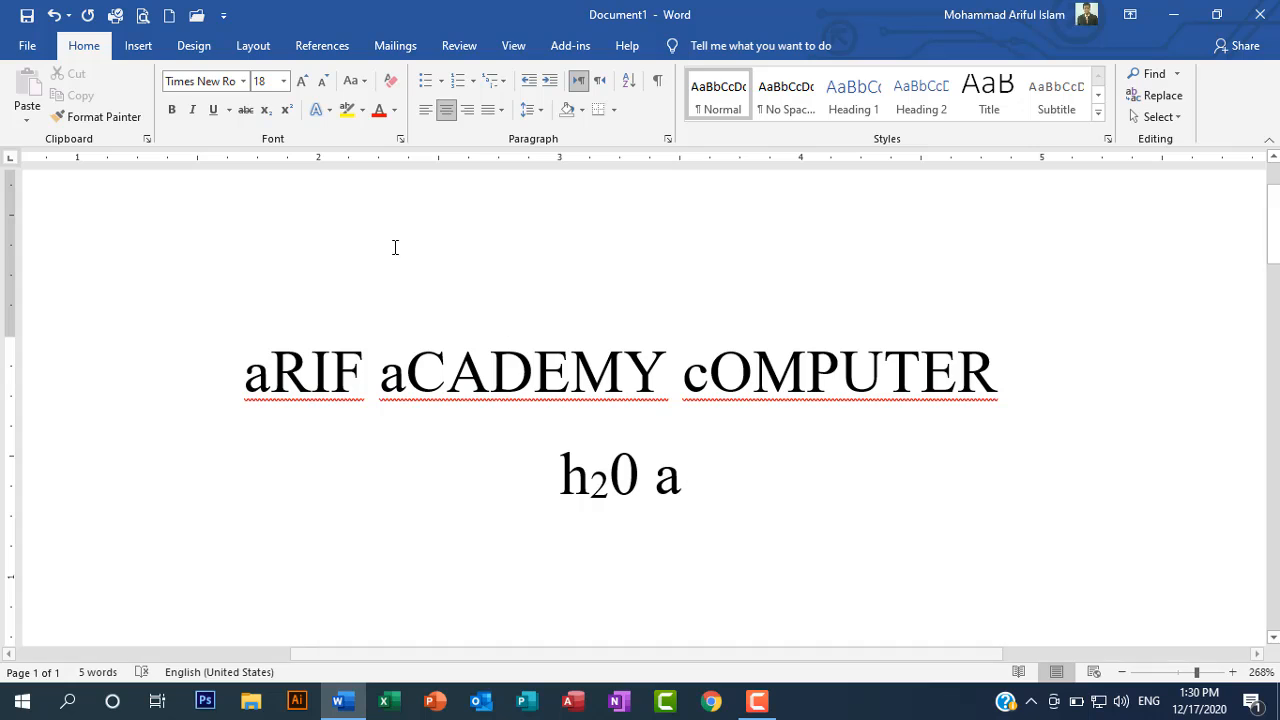
{"action": "left_click", "coordinate": [285, 112]}
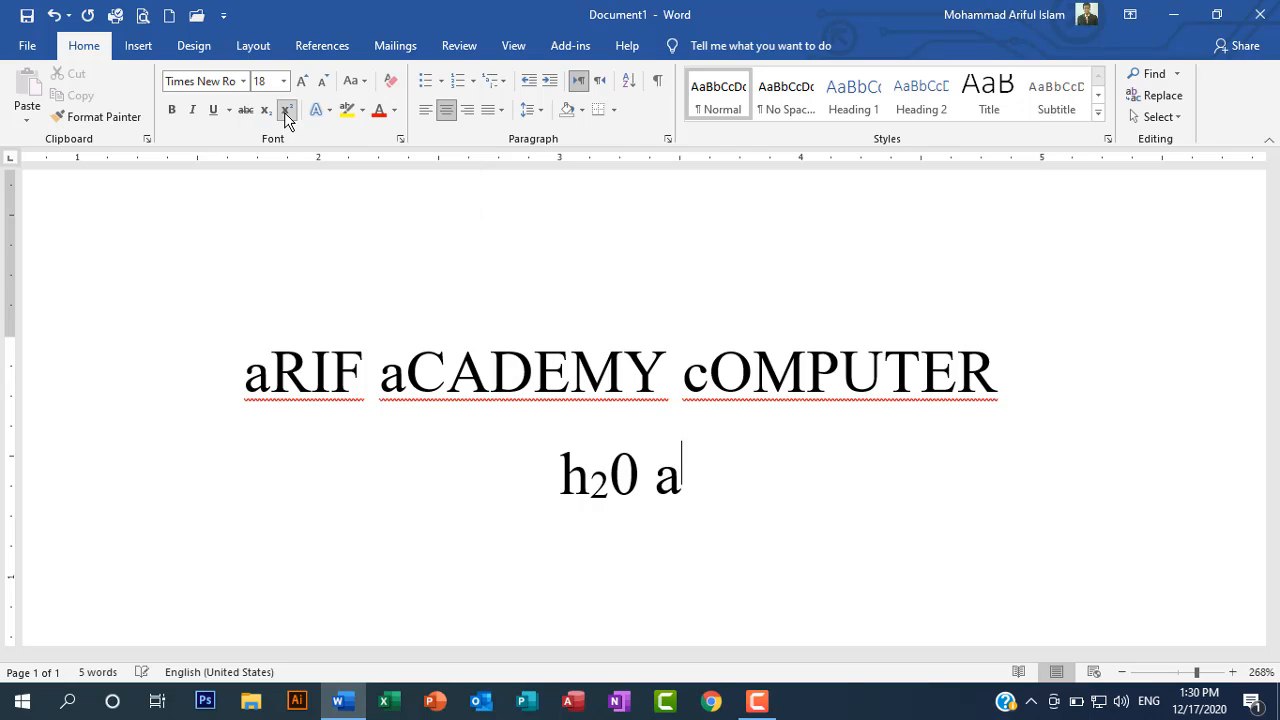
{"action": "type", "text": "2"}
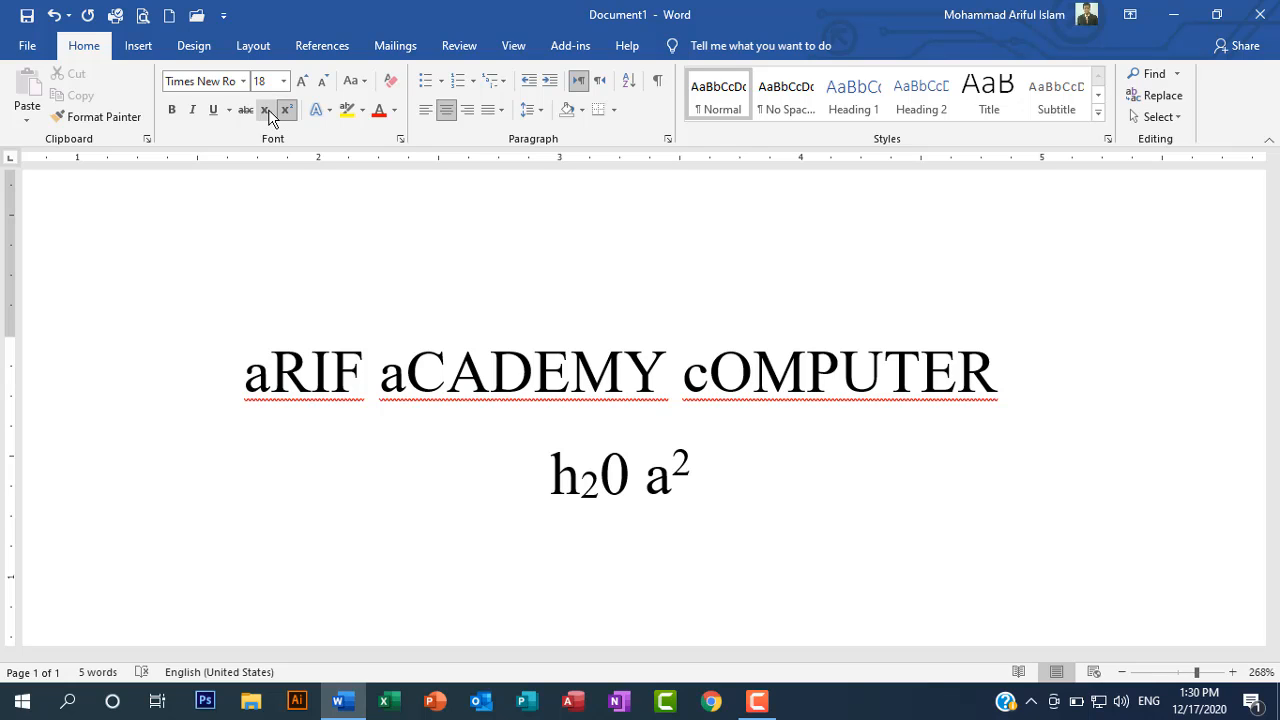
- Choose the blue shadowed text effect and write "arif computer academy" on a new line below the formula
{"action": "left_click", "coordinate": [329, 111]}
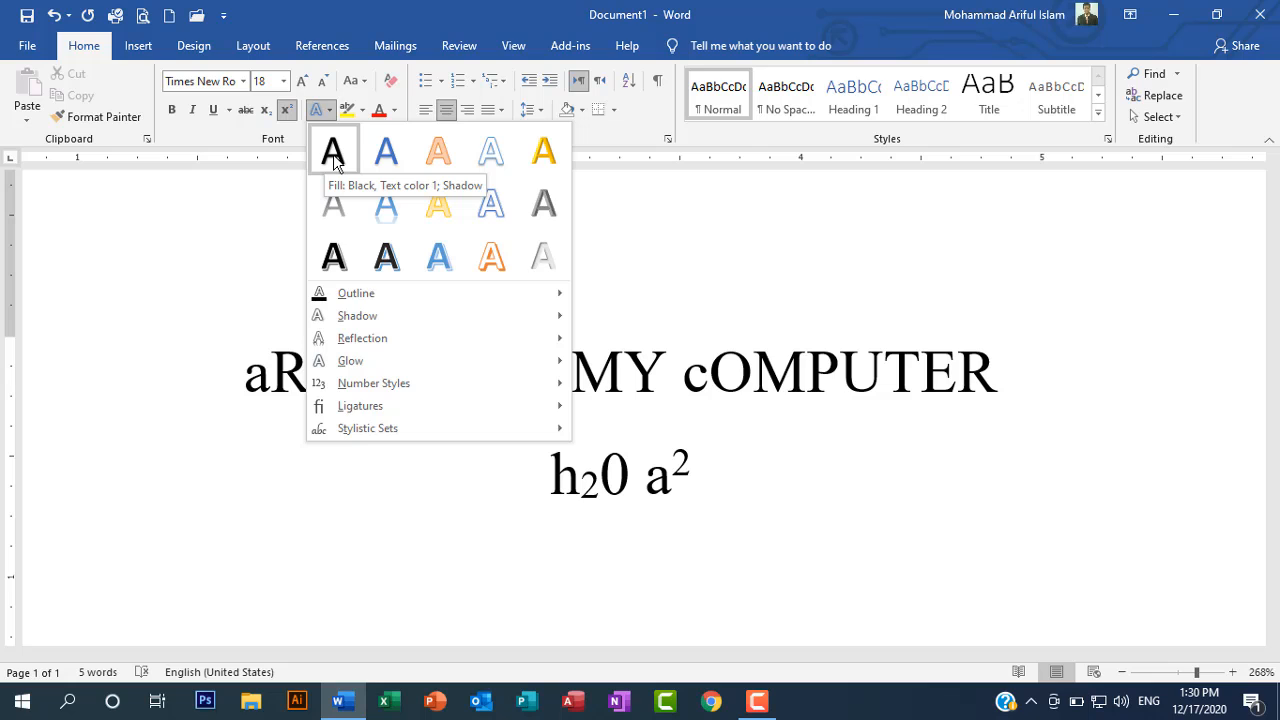
{"action": "left_click", "coordinate": [390, 162]}
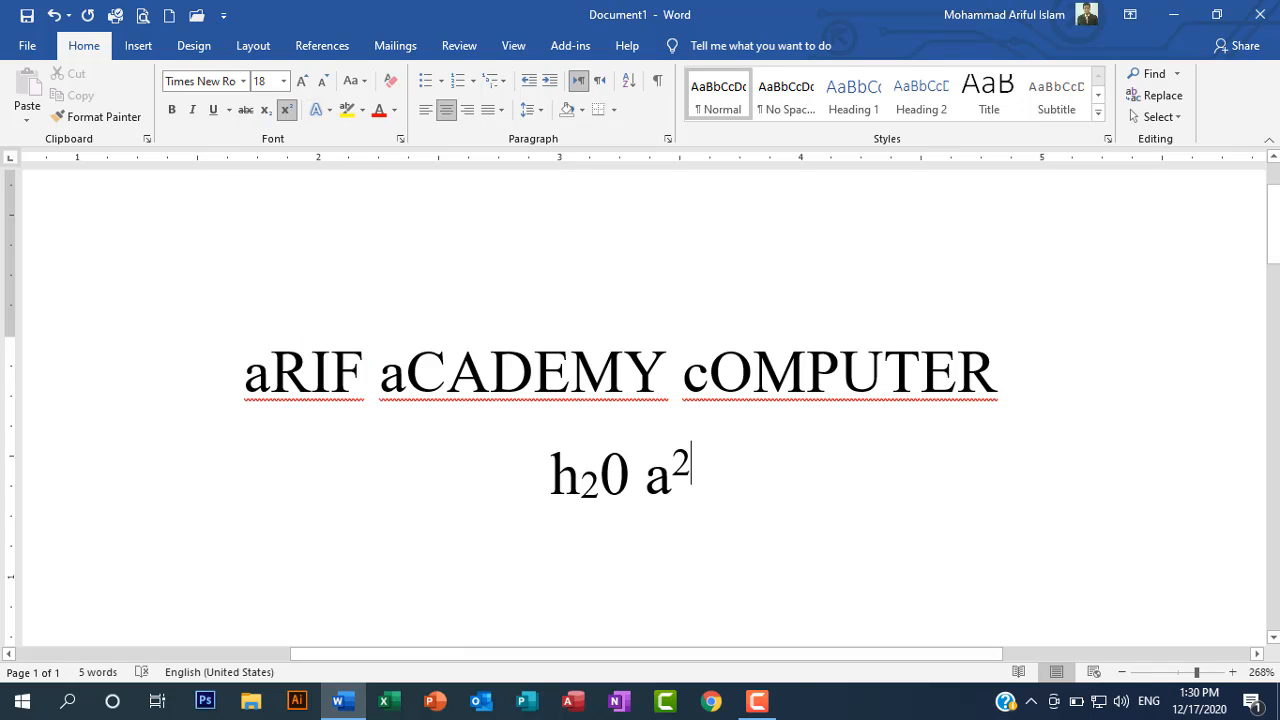
{"action": "key", "text": "Return"}
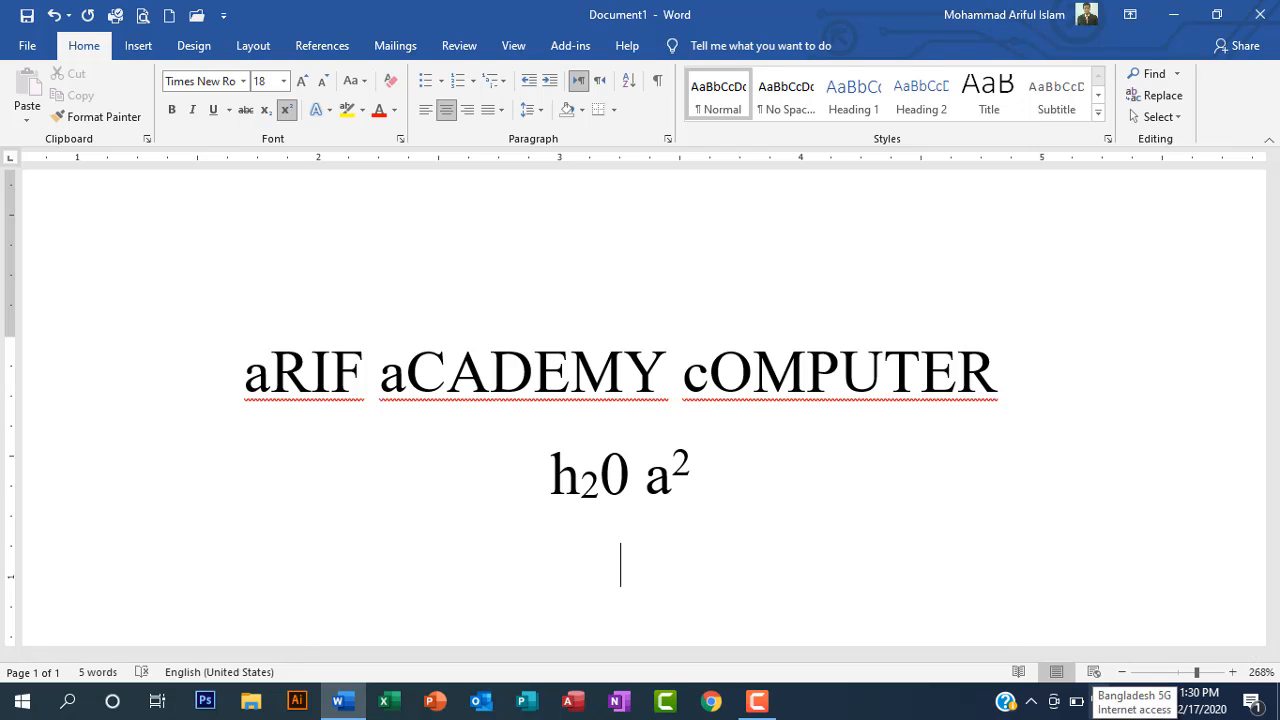
{"action": "type", "text": "arif com"}
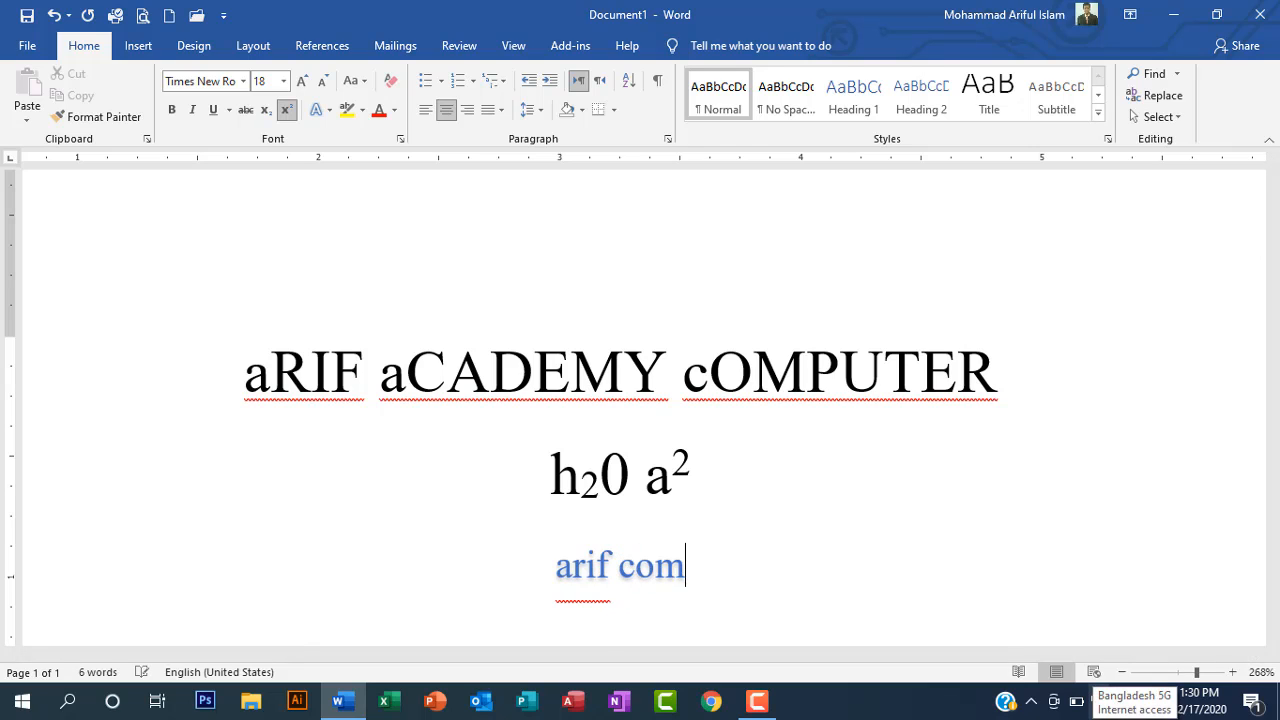
{"action": "type", "text": "puter "}
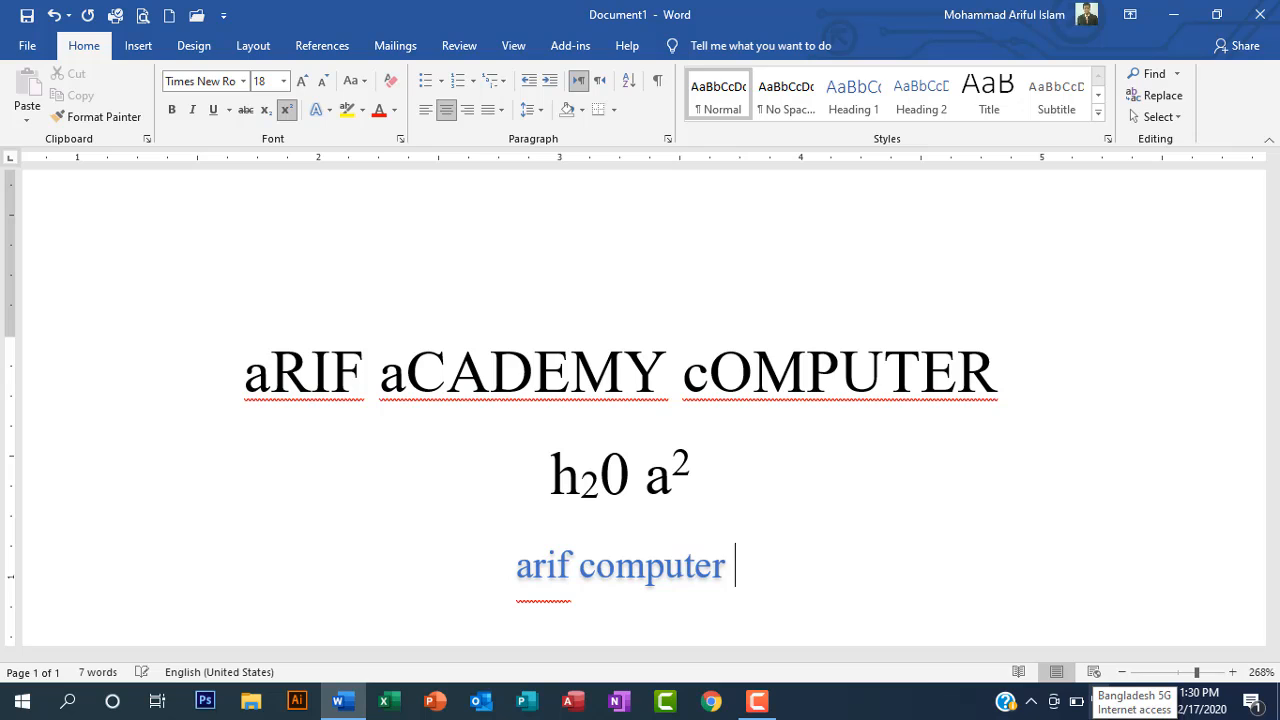
{"action": "type", "text": "academy"}
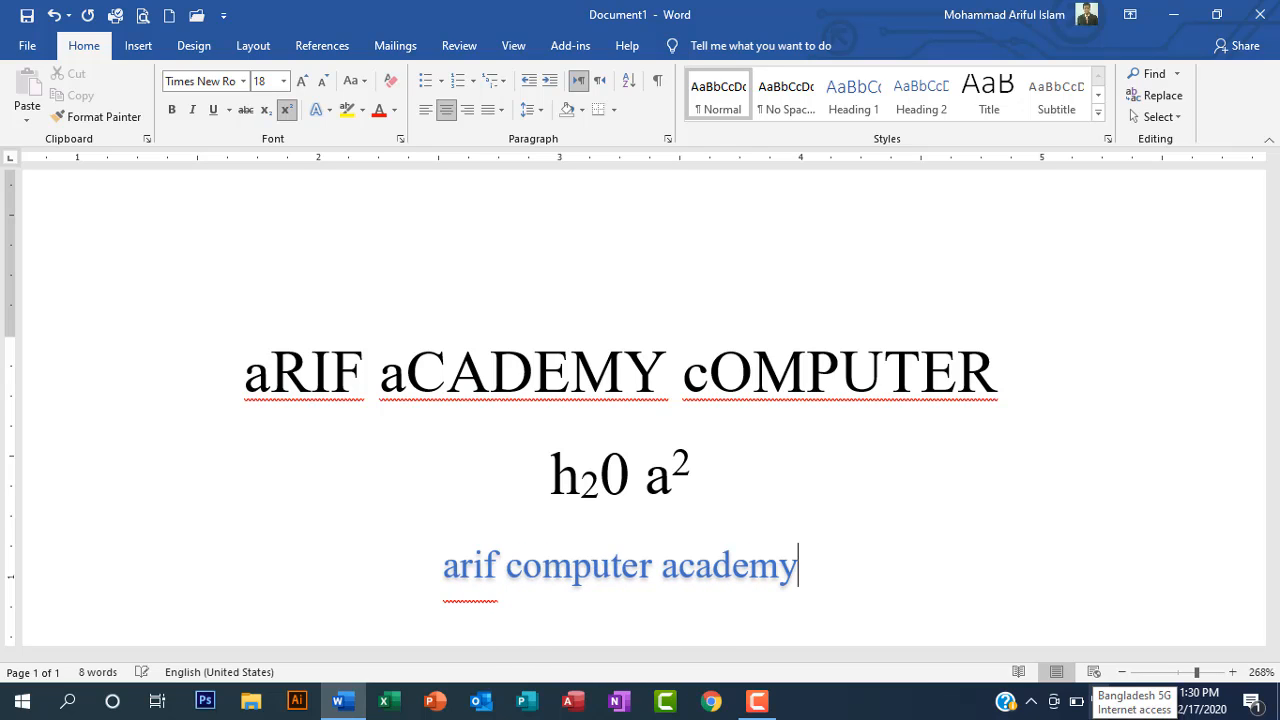
- Increase the font size of the "arif computer academy" line to 22
{"action": "left_click", "coordinate": [567, 566]}
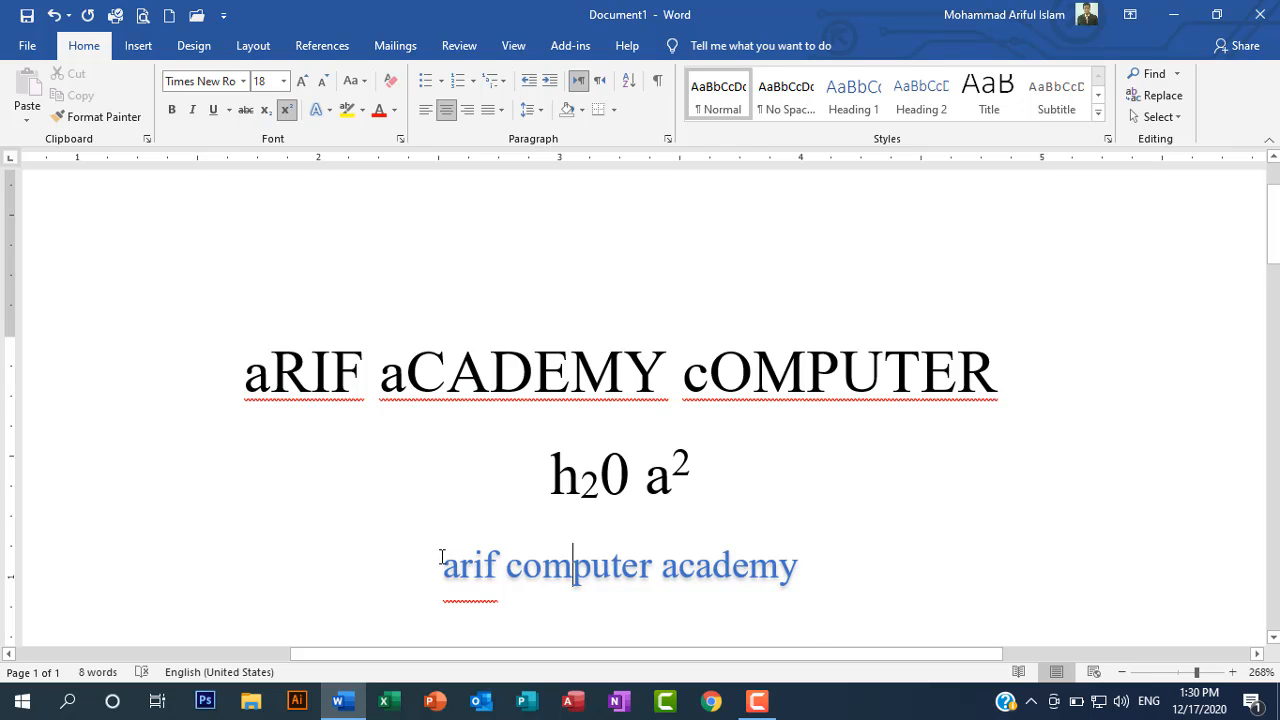
{"action": "left_click_drag", "start_coordinate": [441, 557], "coordinate": [849, 563]}
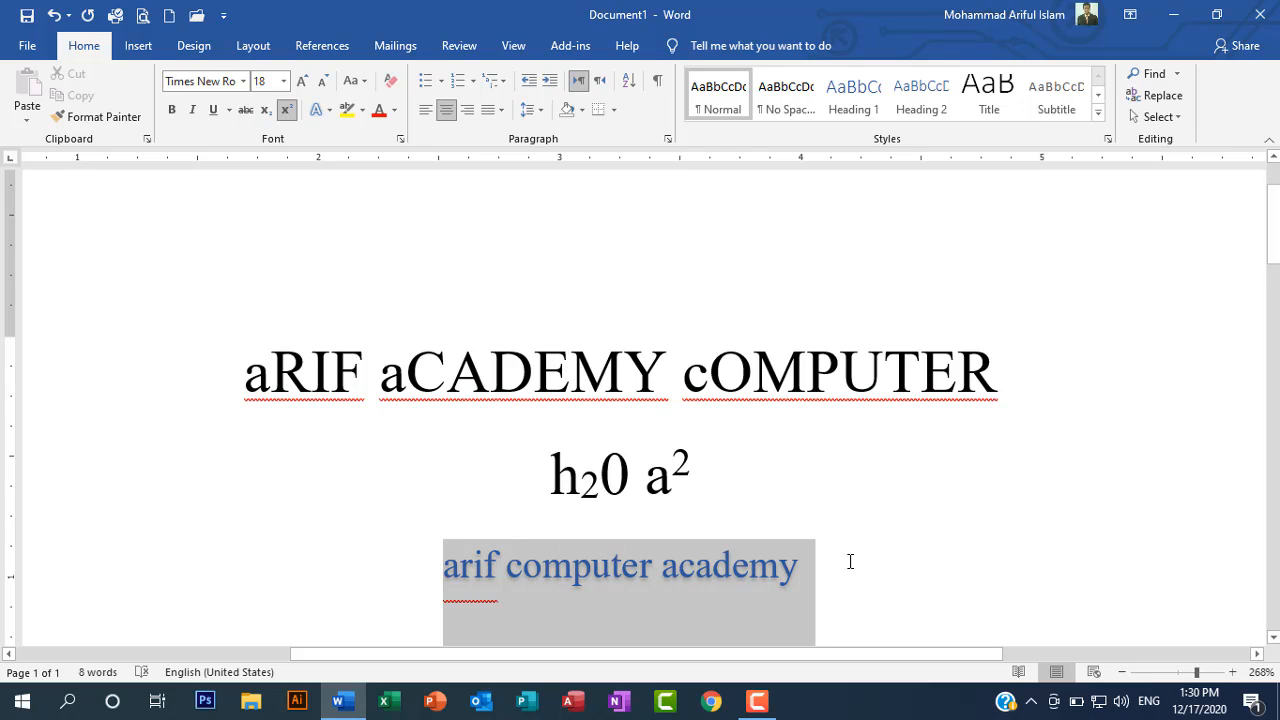
{"action": "left_click", "coordinate": [285, 111]}
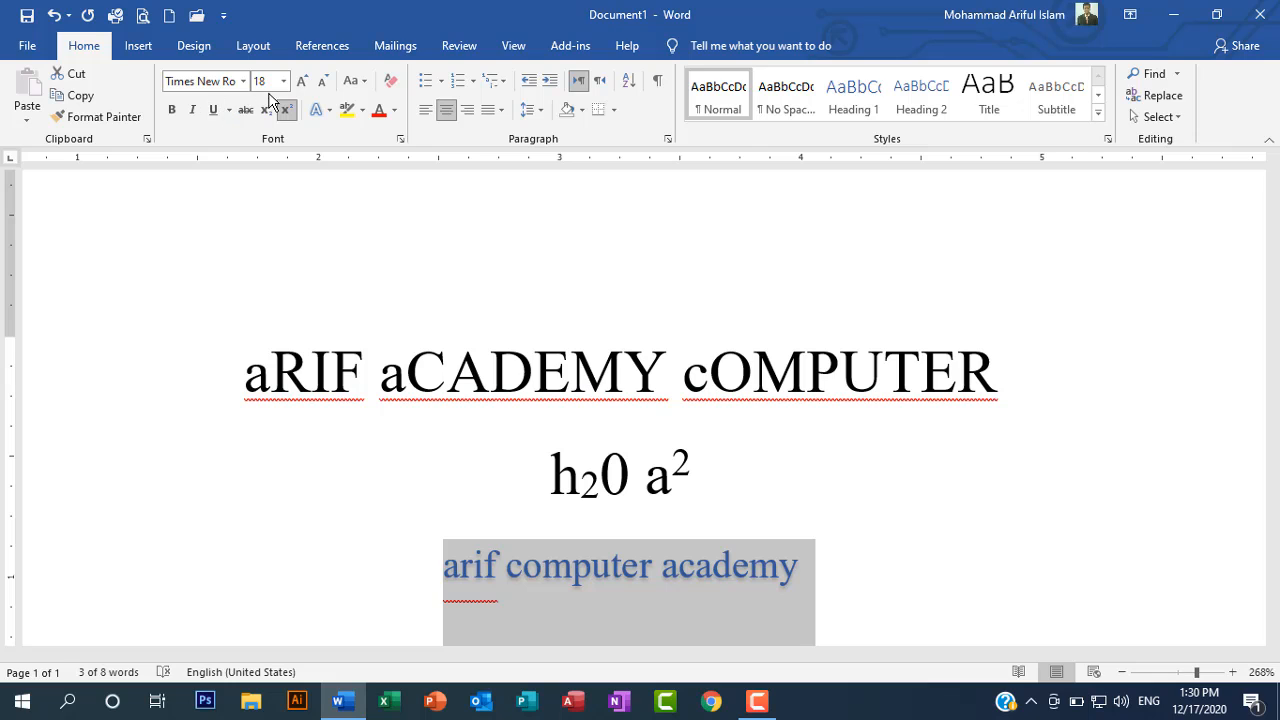
{"action": "left_click", "coordinate": [303, 79]}
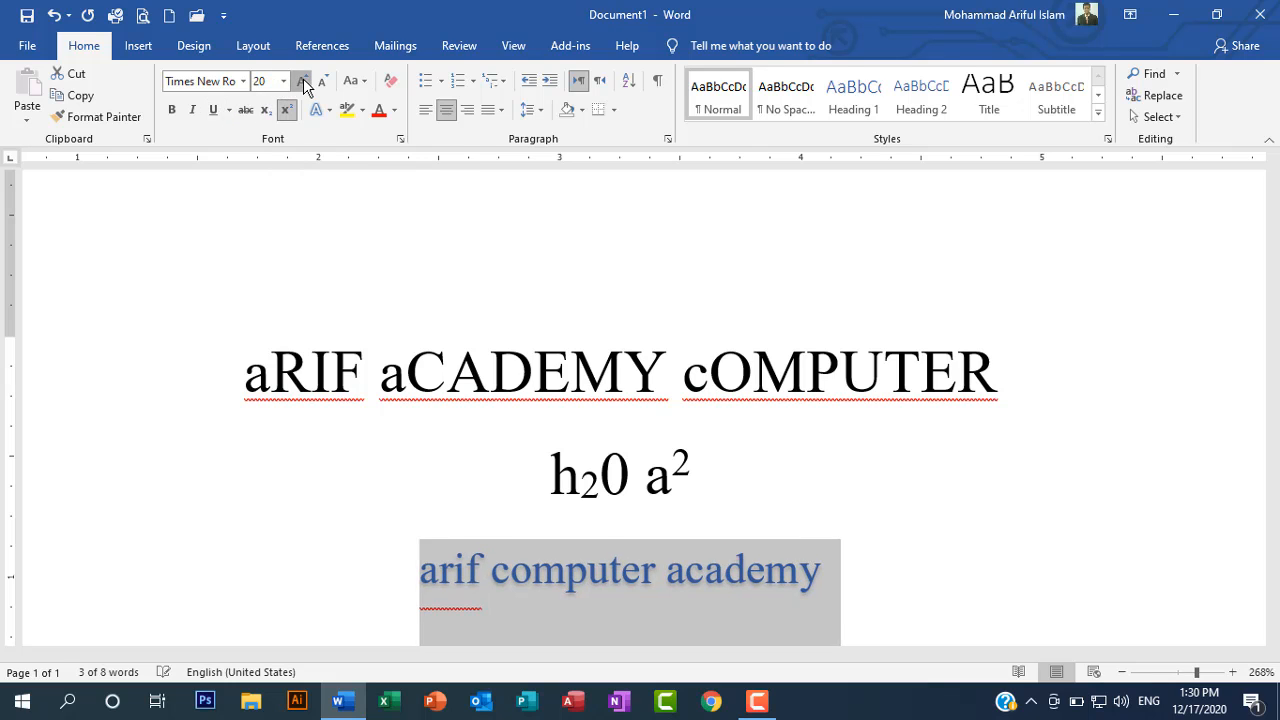
{"action": "left_click", "coordinate": [303, 79]}
- Apply the blue-outlined text effect with a glow to the "arif computer academy" line
{"action": "left_click", "coordinate": [329, 111]}
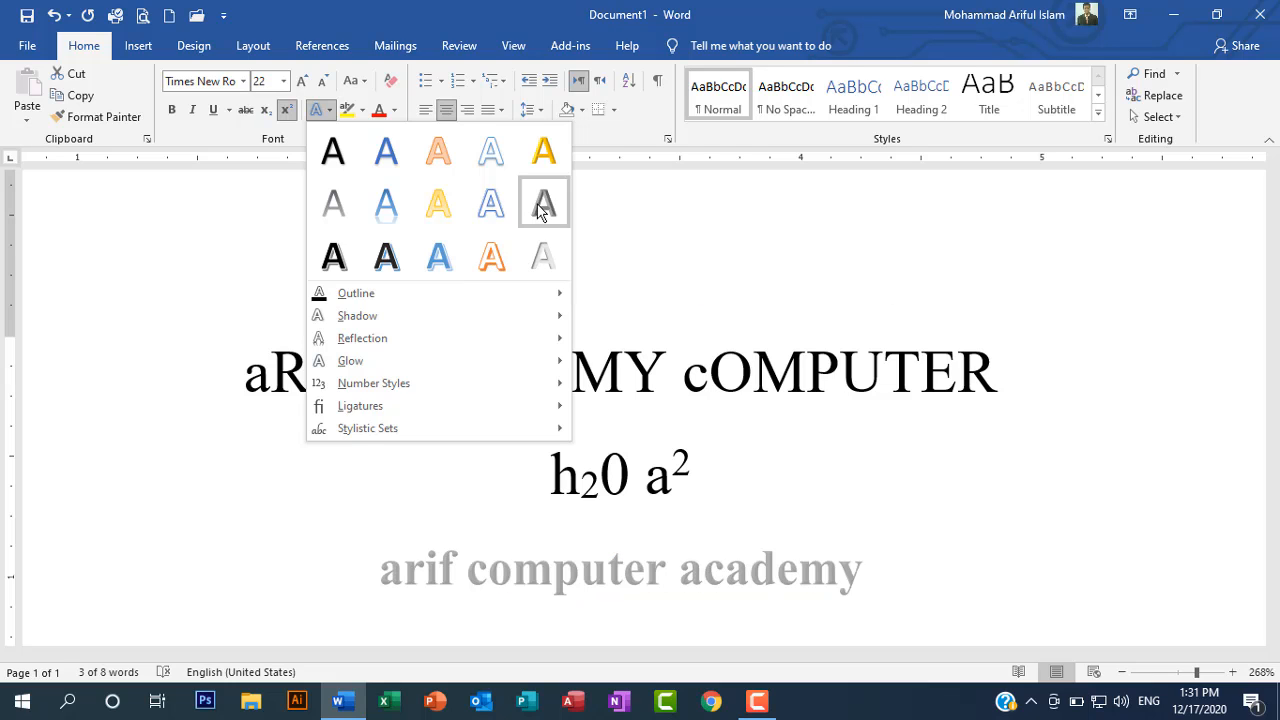
{"action": "left_click", "coordinate": [491, 203]}
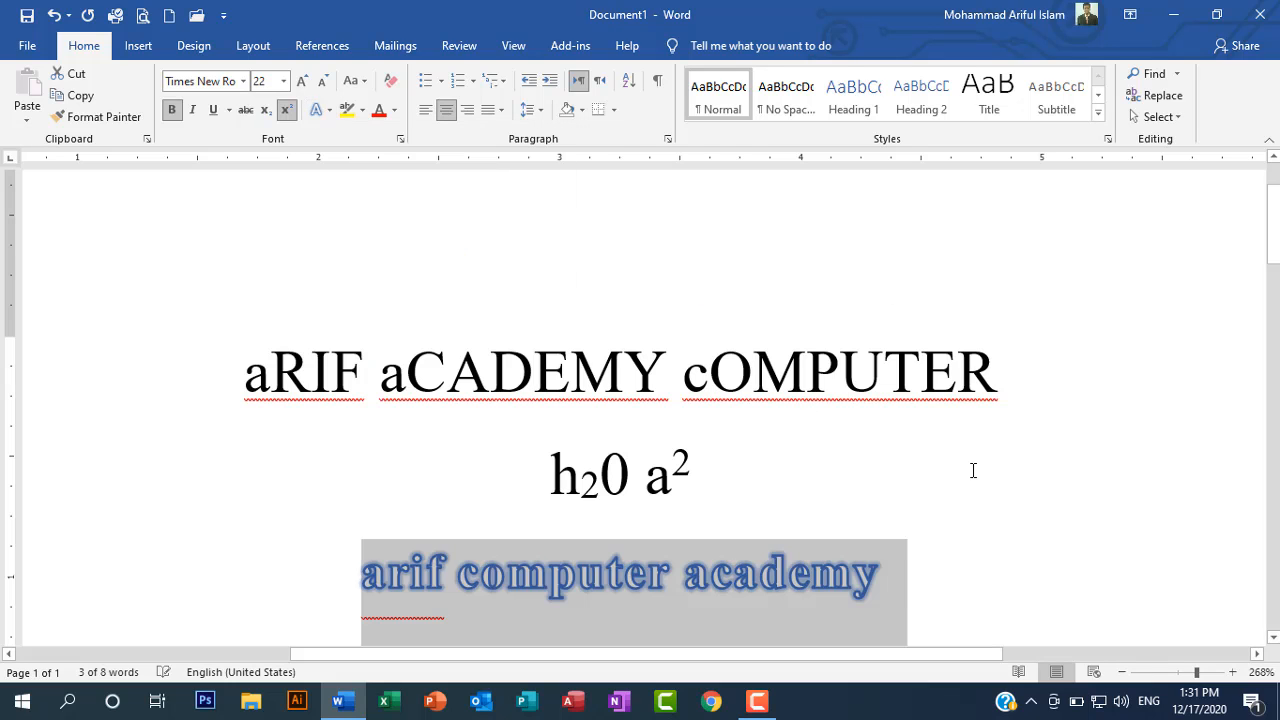
{"action": "left_click", "coordinate": [971, 463]}
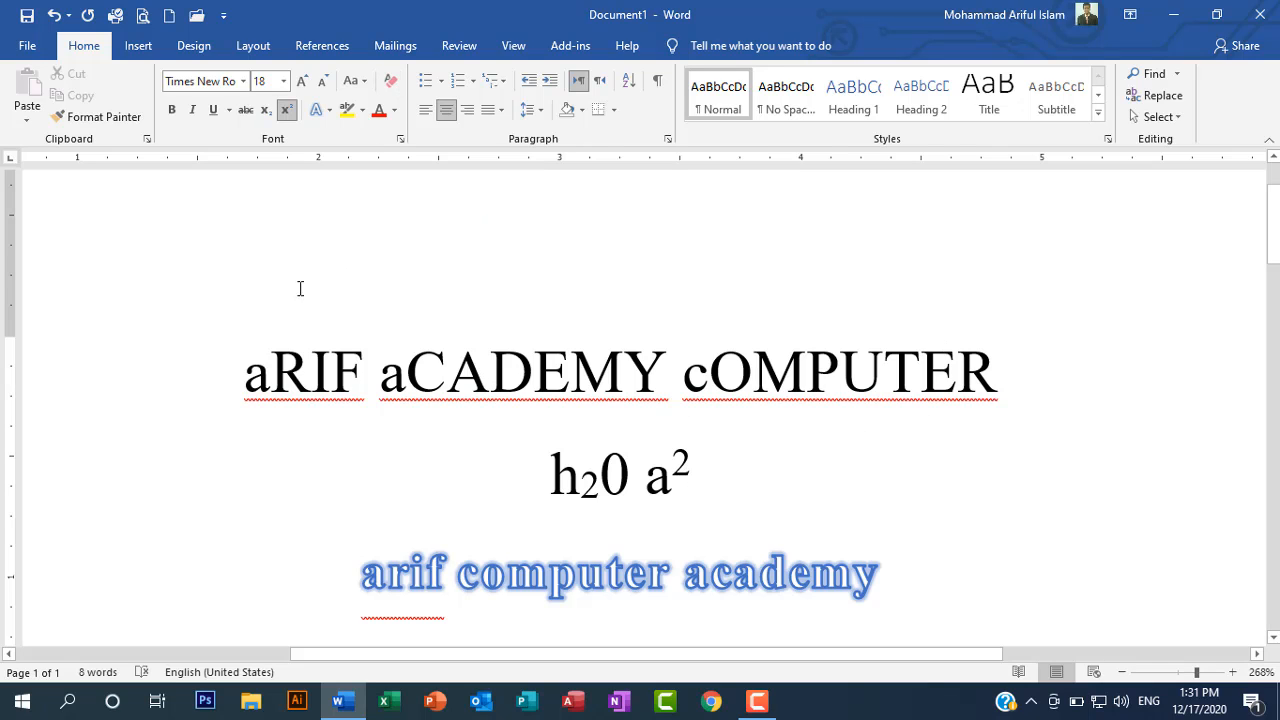
- Insert a new line reading "arif academy" between the heading and the h20 formula line
{"action": "left_click", "coordinate": [1022, 401]}
{"action": "key", "text": "Return"}
{"action": "type", "text": "arif fa"}
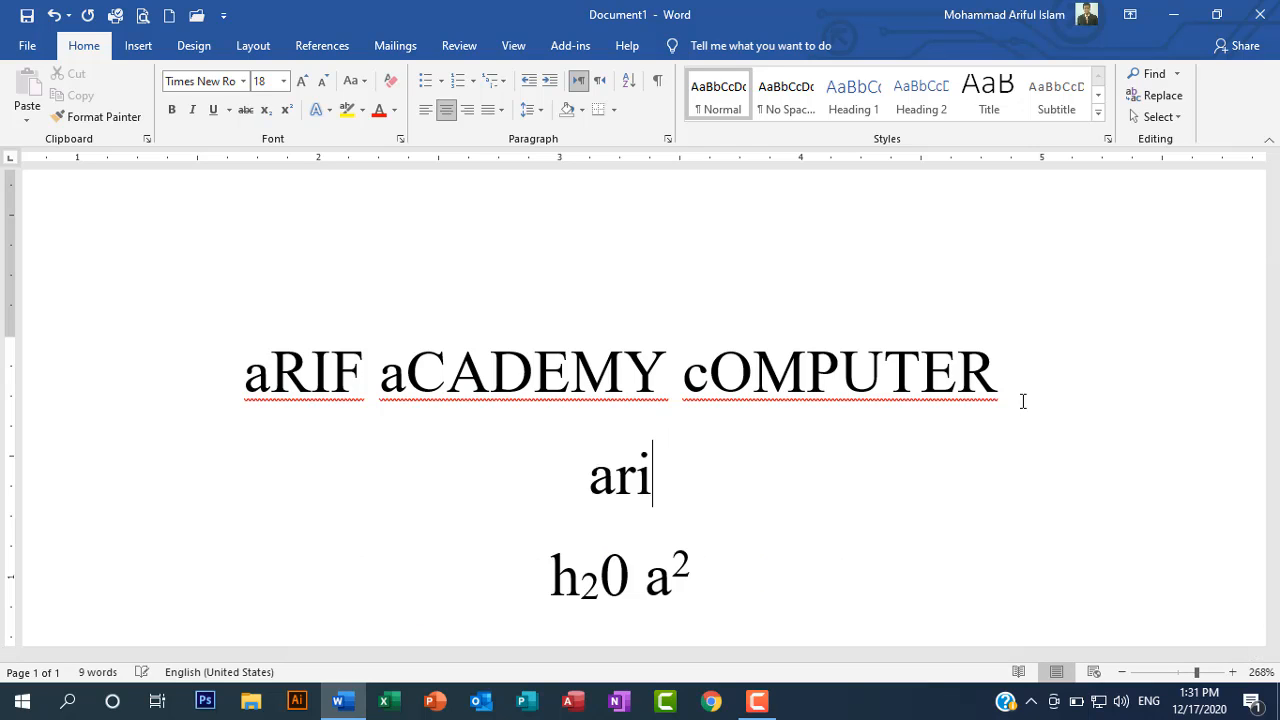
{"action": "key", "text": "BackSpace"}
{"action": "key", "text": "BackSpace"}
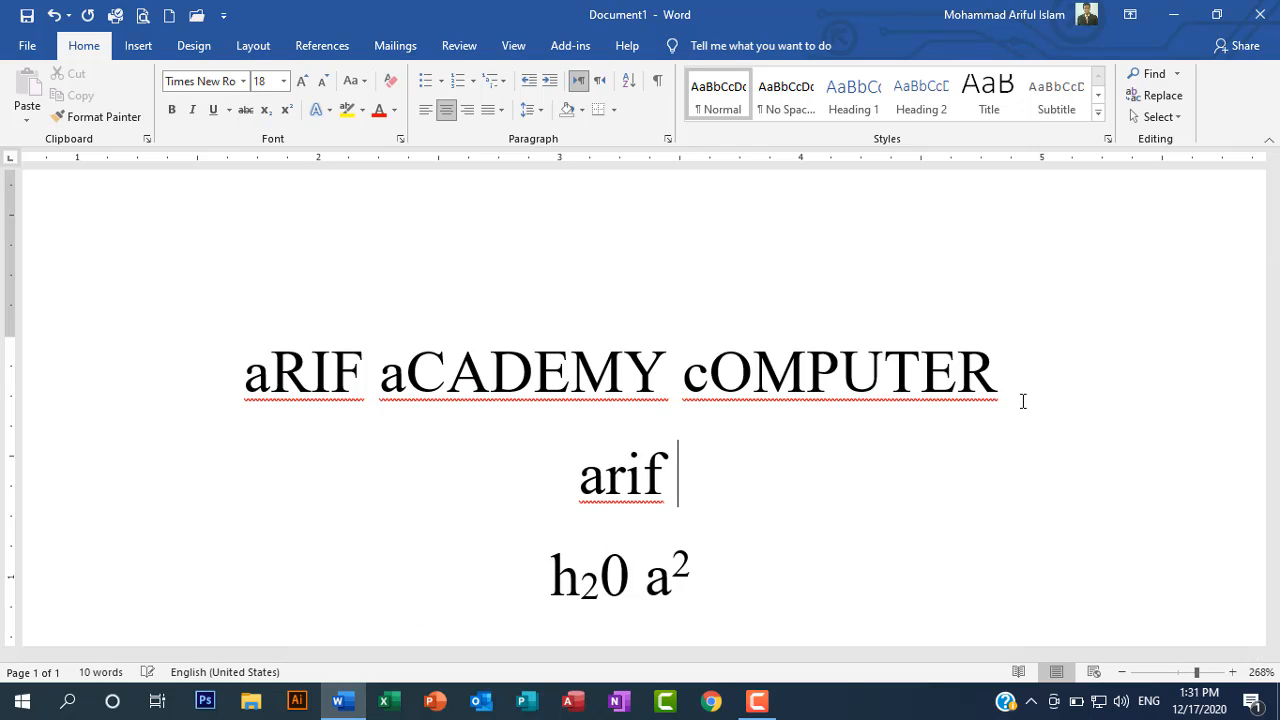
{"action": "type", "text": "academy"}
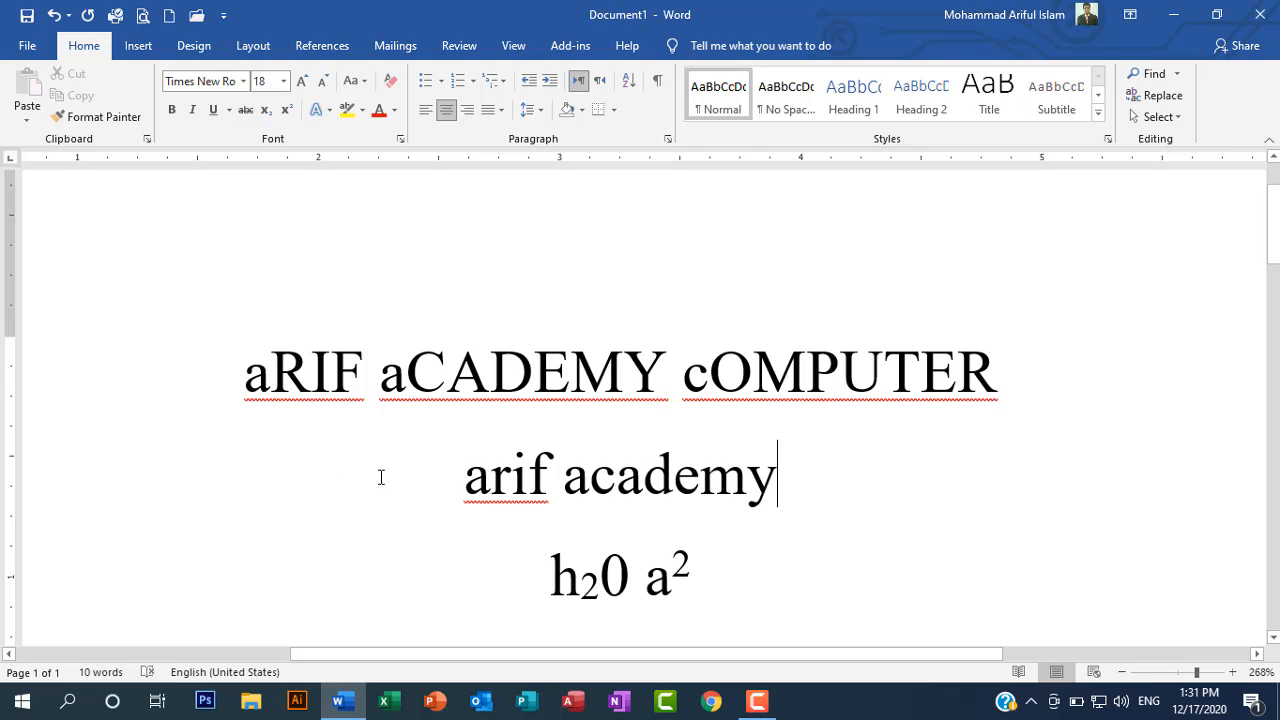
- Set the "arif academy" line to the AR DELANEY font at size 22
{"action": "left_click_drag", "start_coordinate": [455, 486], "coordinate": [778, 481]}
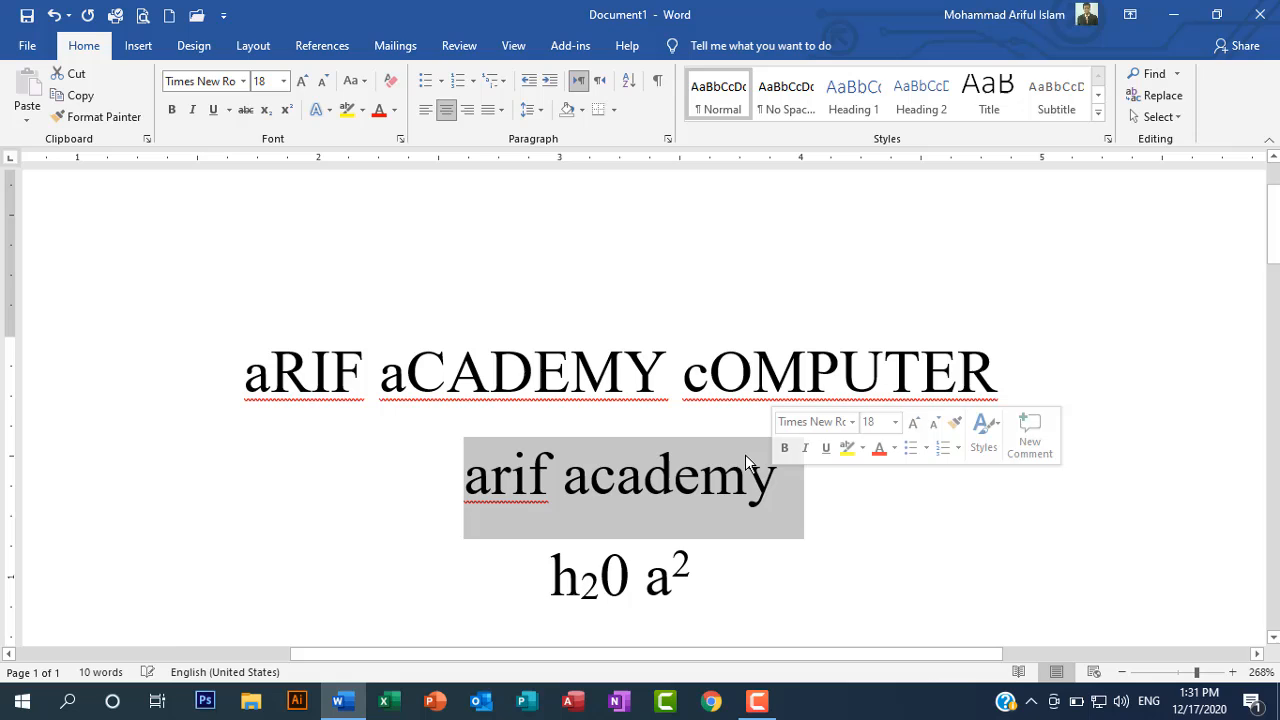
{"action": "left_click", "coordinate": [243, 81]}
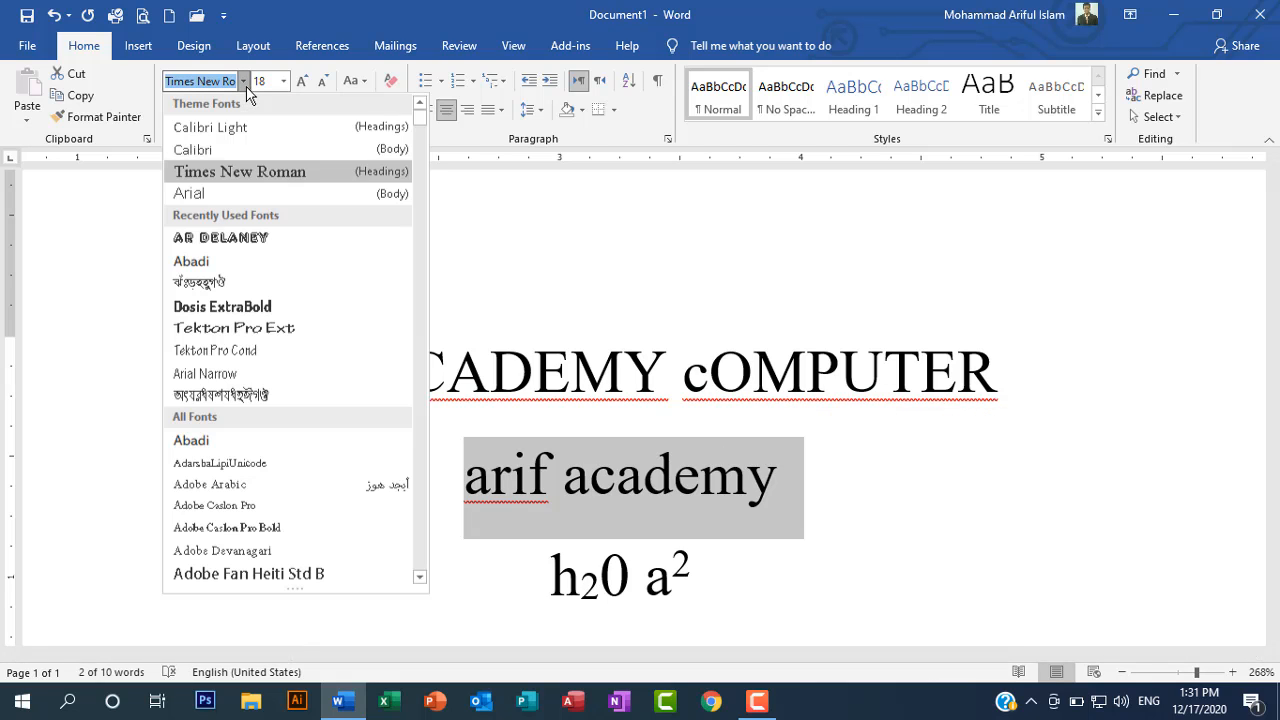
{"action": "left_click", "coordinate": [225, 243]}
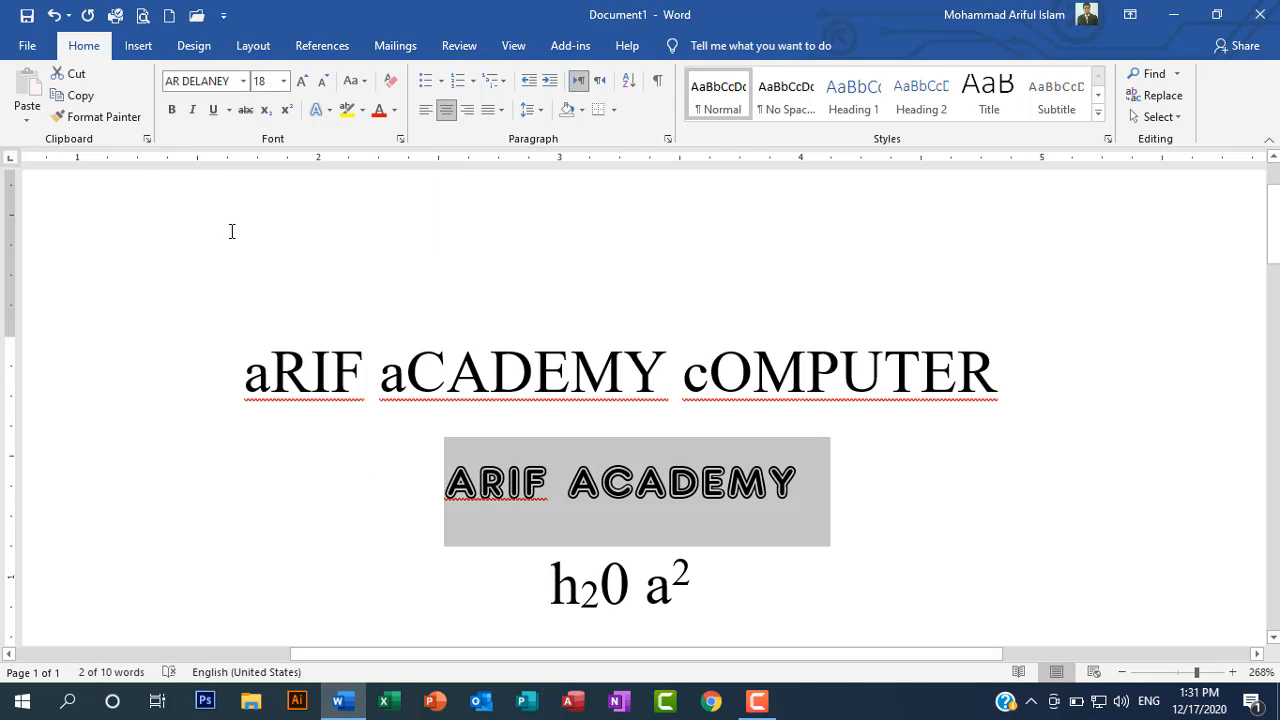
{"action": "left_click", "coordinate": [302, 81]}
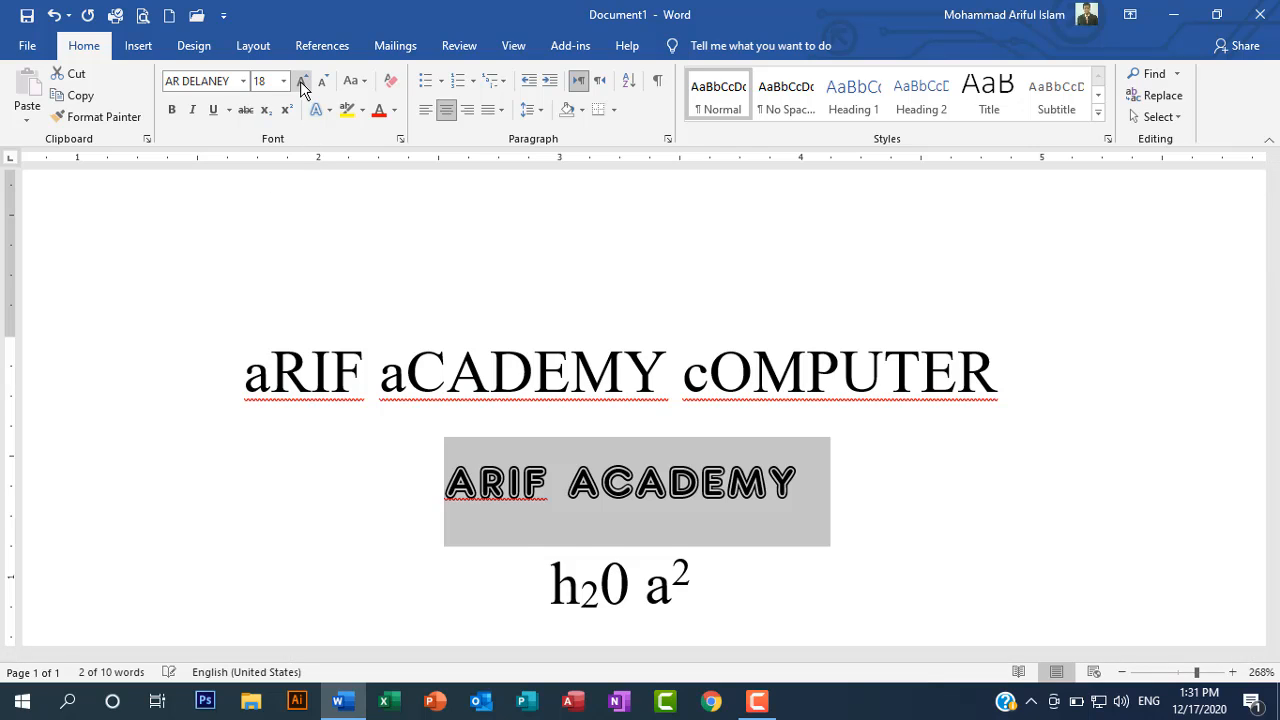
{"action": "left_click", "coordinate": [302, 81]}
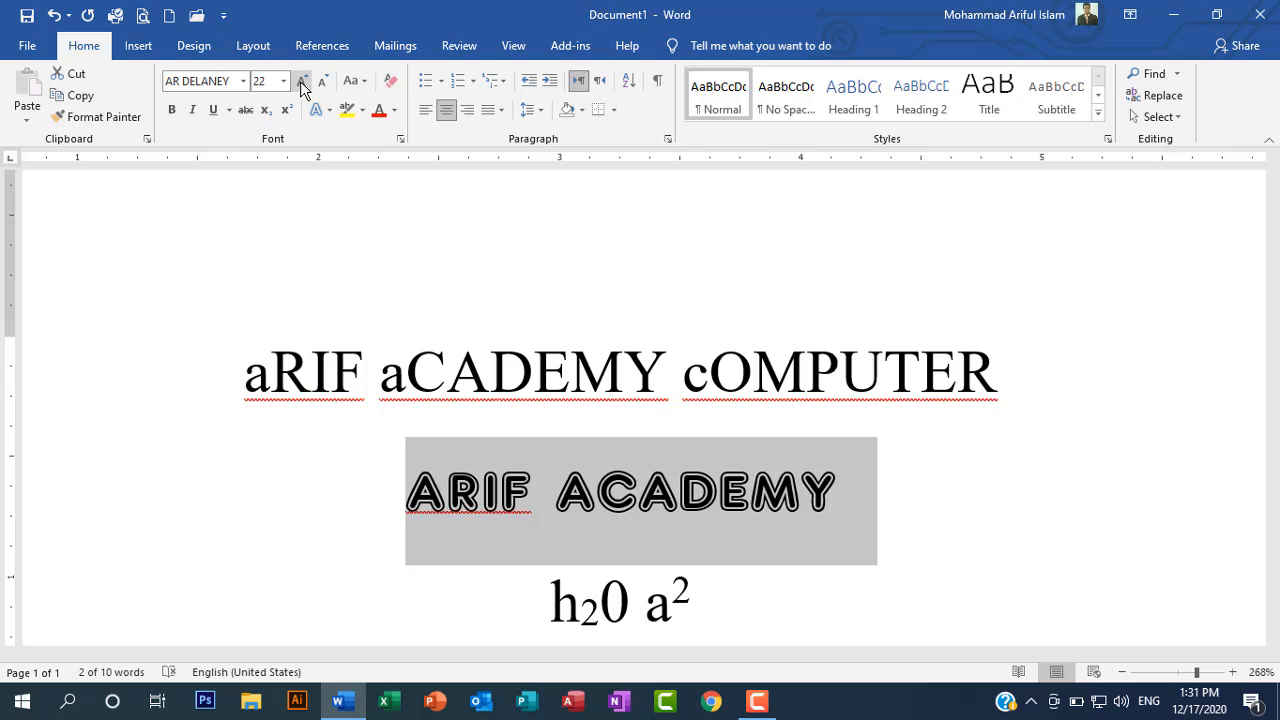
- Make the "arif academy" line underlined, italic and bold
{"action": "left_click", "coordinate": [213, 111]}
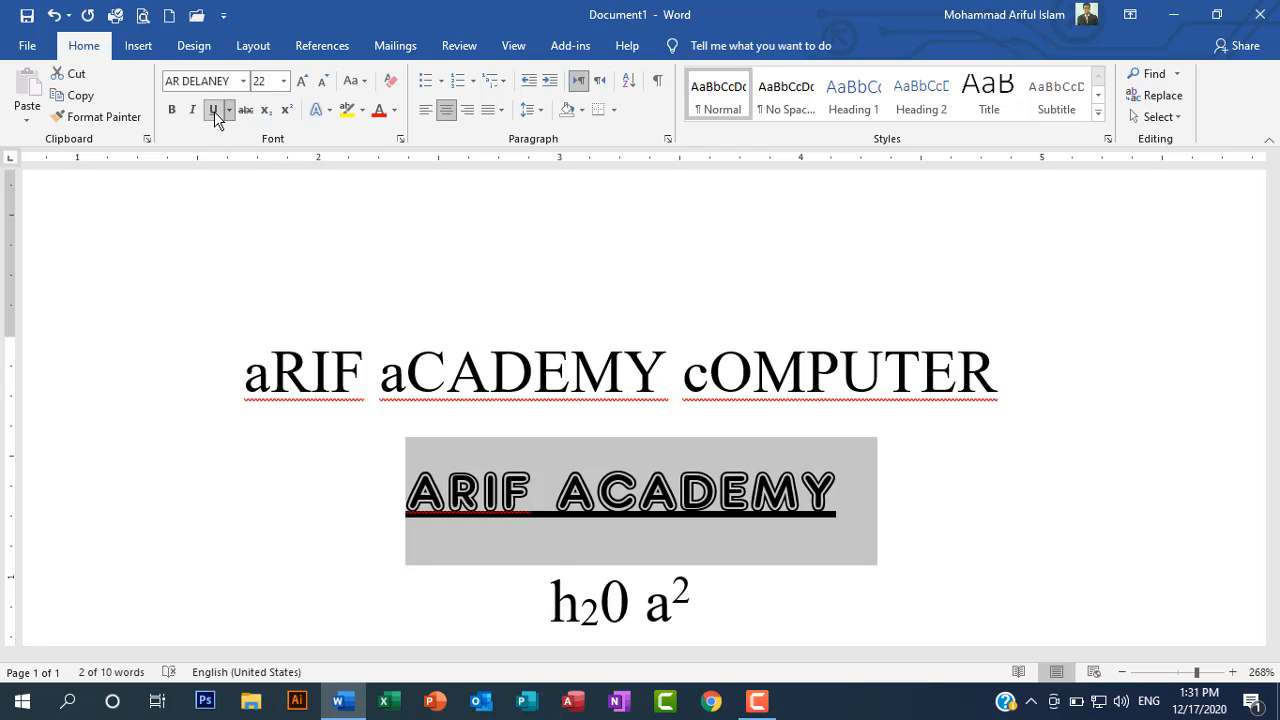
{"action": "left_click", "coordinate": [192, 112]}
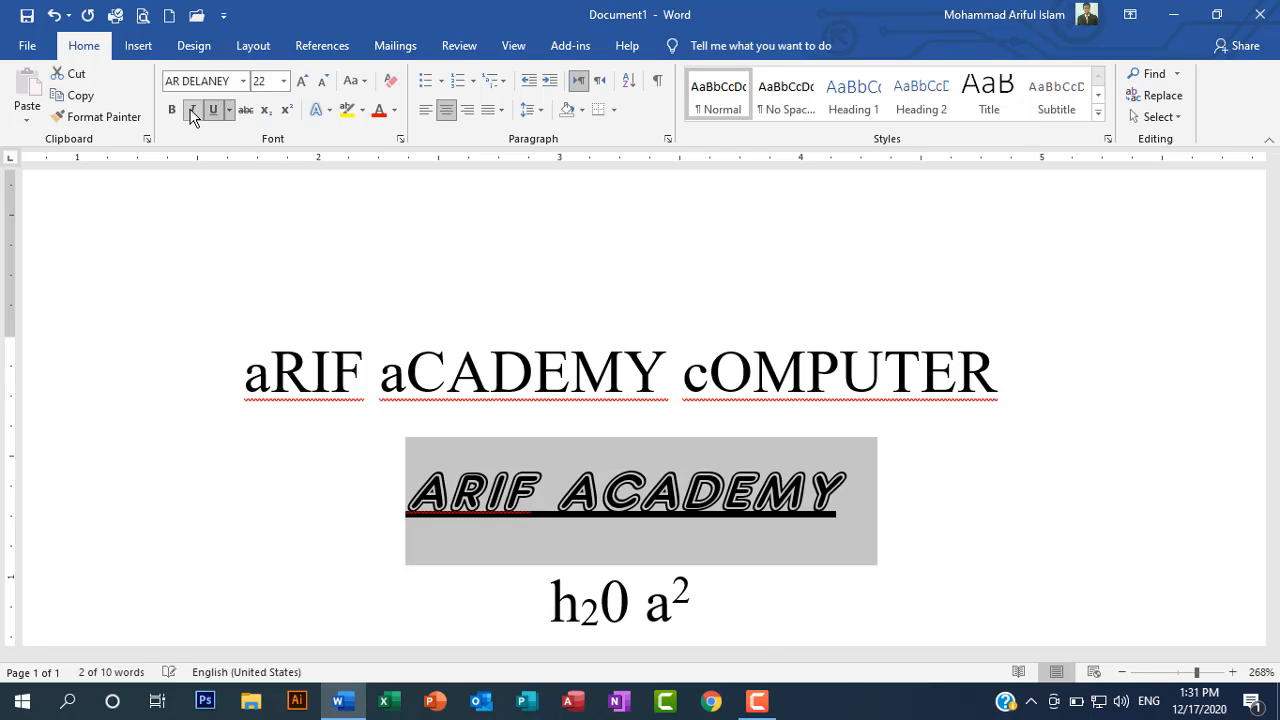
{"action": "left_click", "coordinate": [173, 114]}
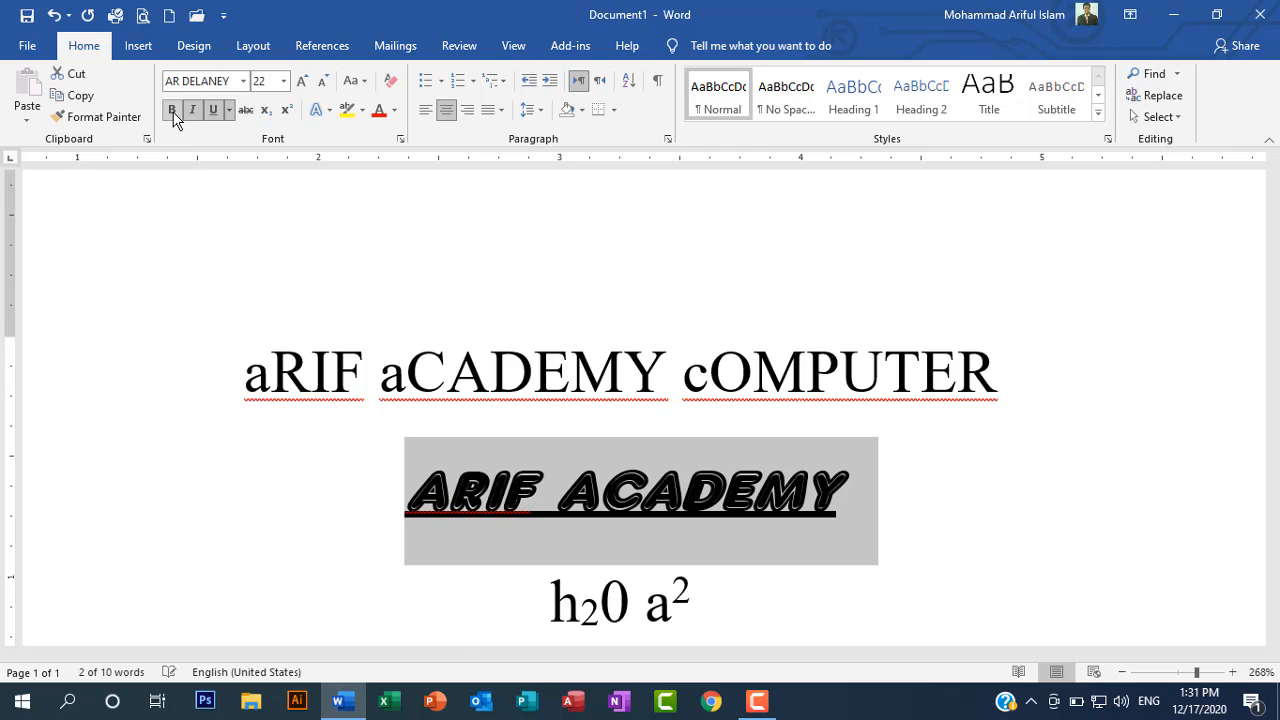
- Change the underline colour of the "arif academy" line to yellow
{"action": "left_click", "coordinate": [228, 110]}
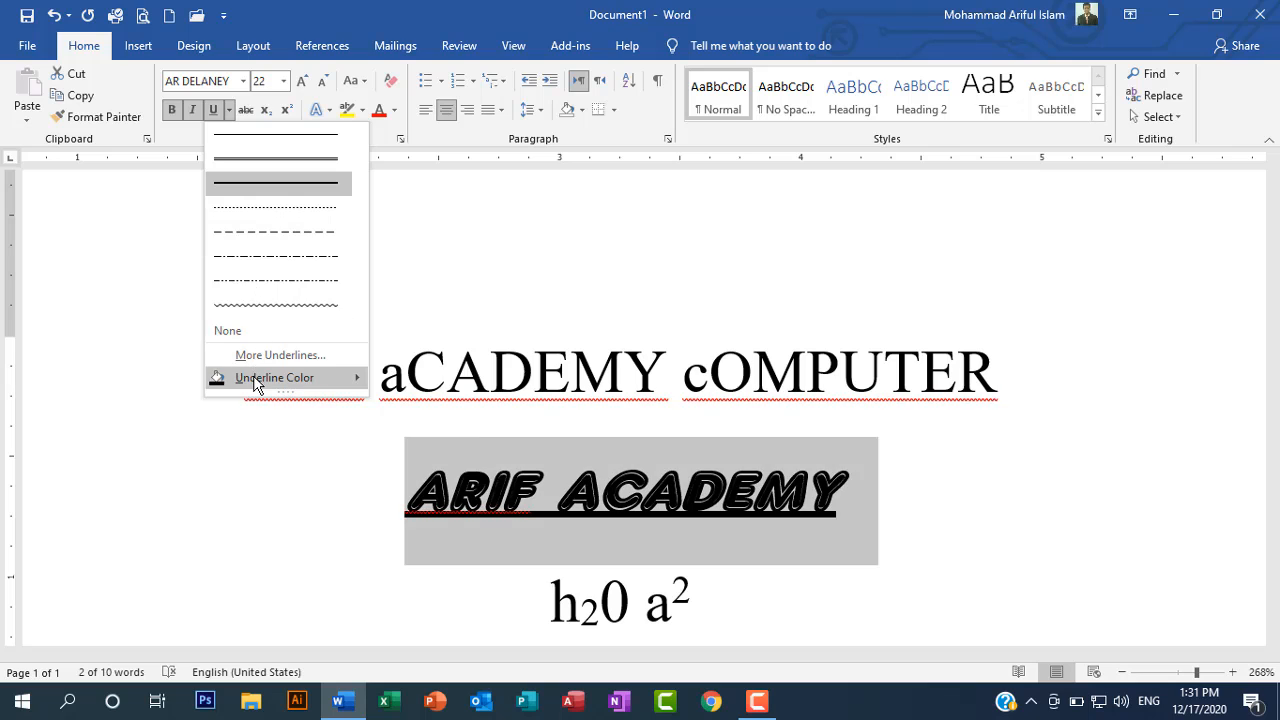
{"action": "mouse_move", "coordinate": [256, 384]}
{"action": "left_click", "coordinate": [425, 525]}
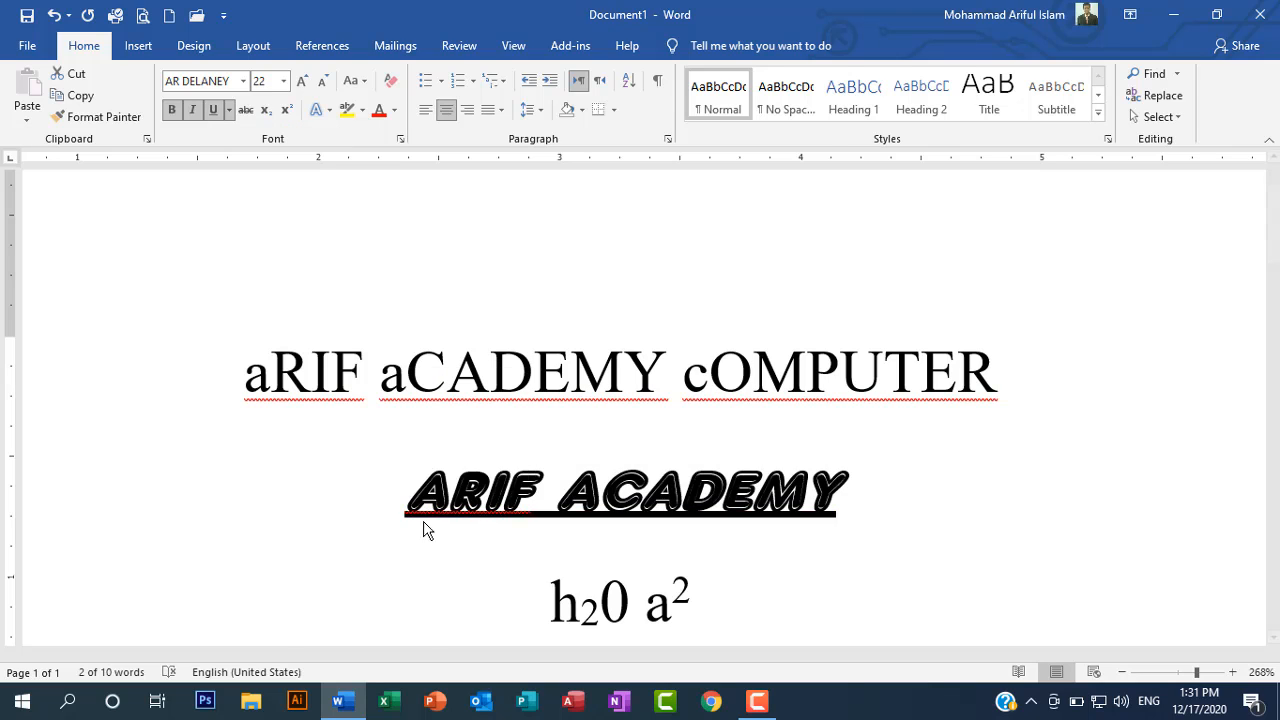
{"action": "left_click", "coordinate": [920, 509]}
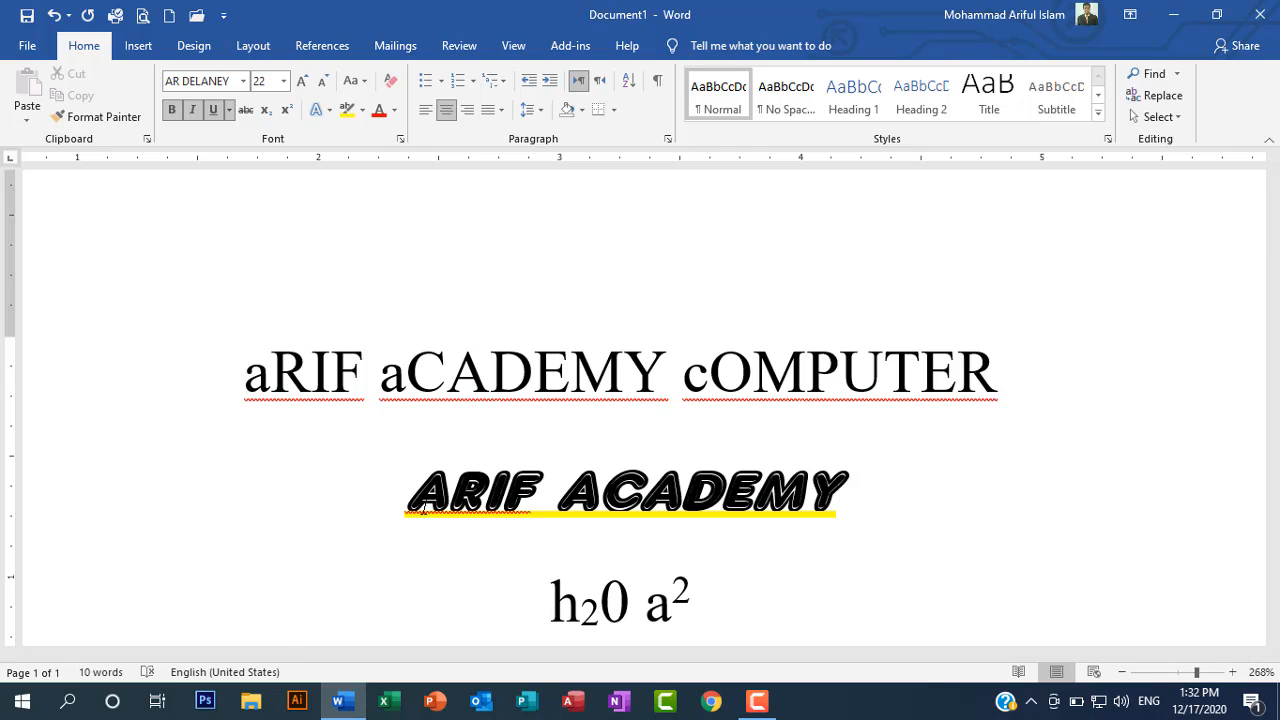
- Try clearing all formatting from the "arif academy" line and undo the clearing
{"action": "left_click", "coordinate": [390, 85]}
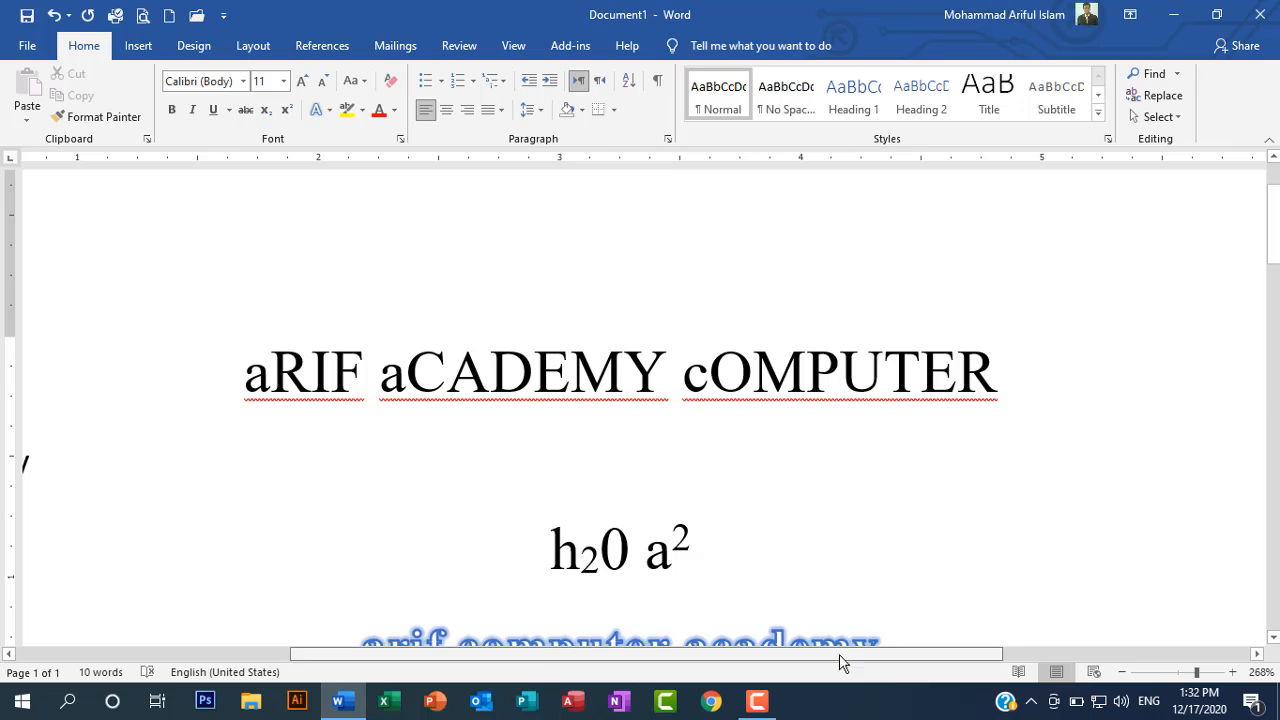
{"action": "left_click_drag", "start_coordinate": [839, 654], "coordinate": [529, 664]}
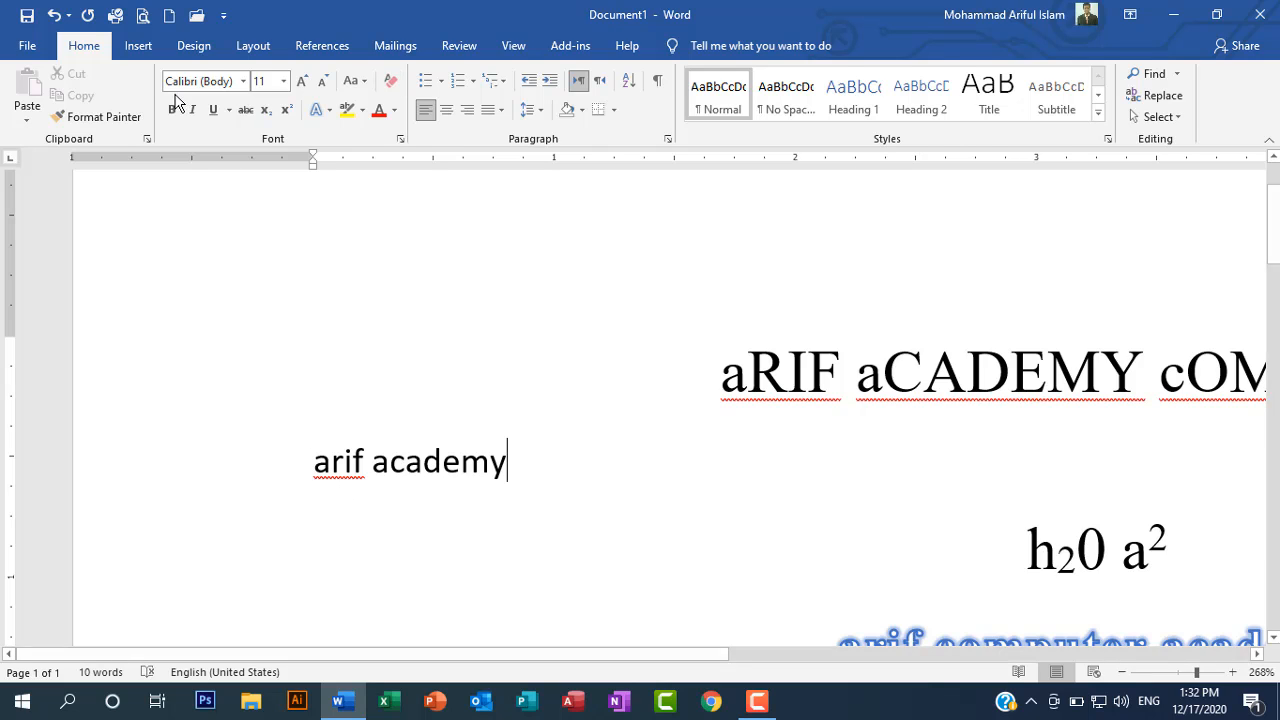
{"action": "left_click", "coordinate": [55, 16]}
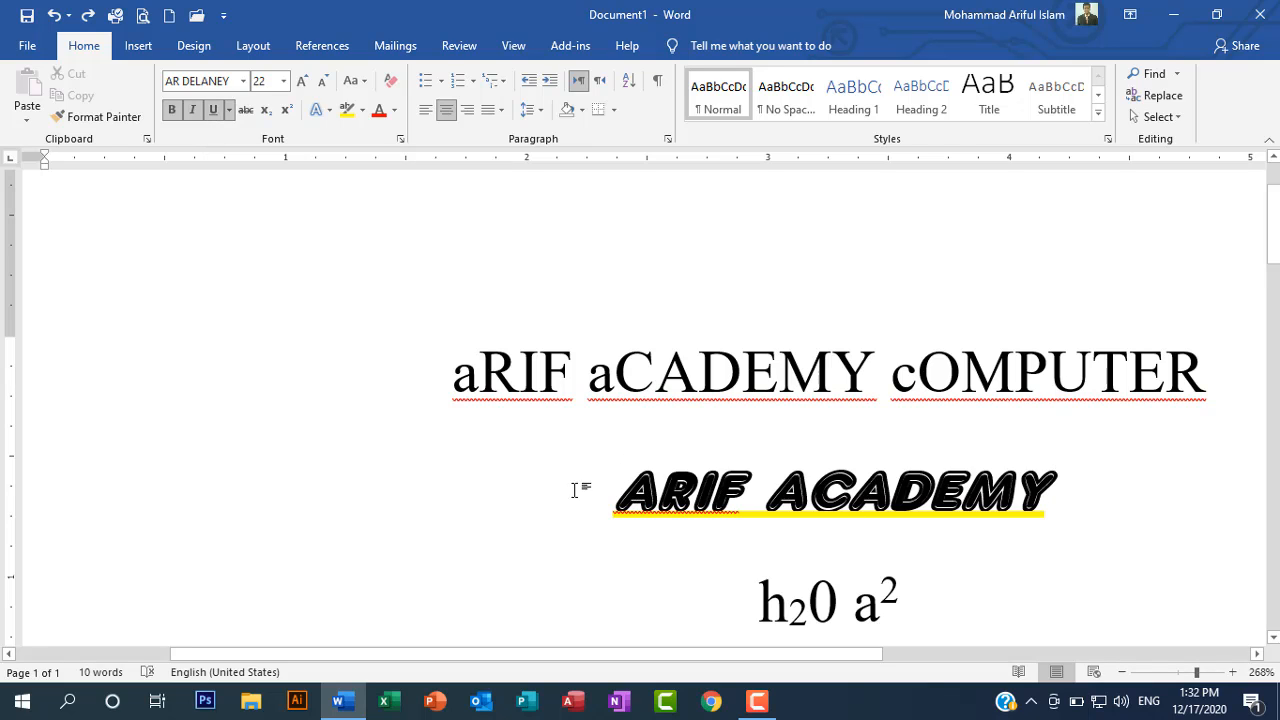
- Clear all formatting from the "arif academy" line and centre it again
{"action": "left_click", "coordinate": [390, 80]}
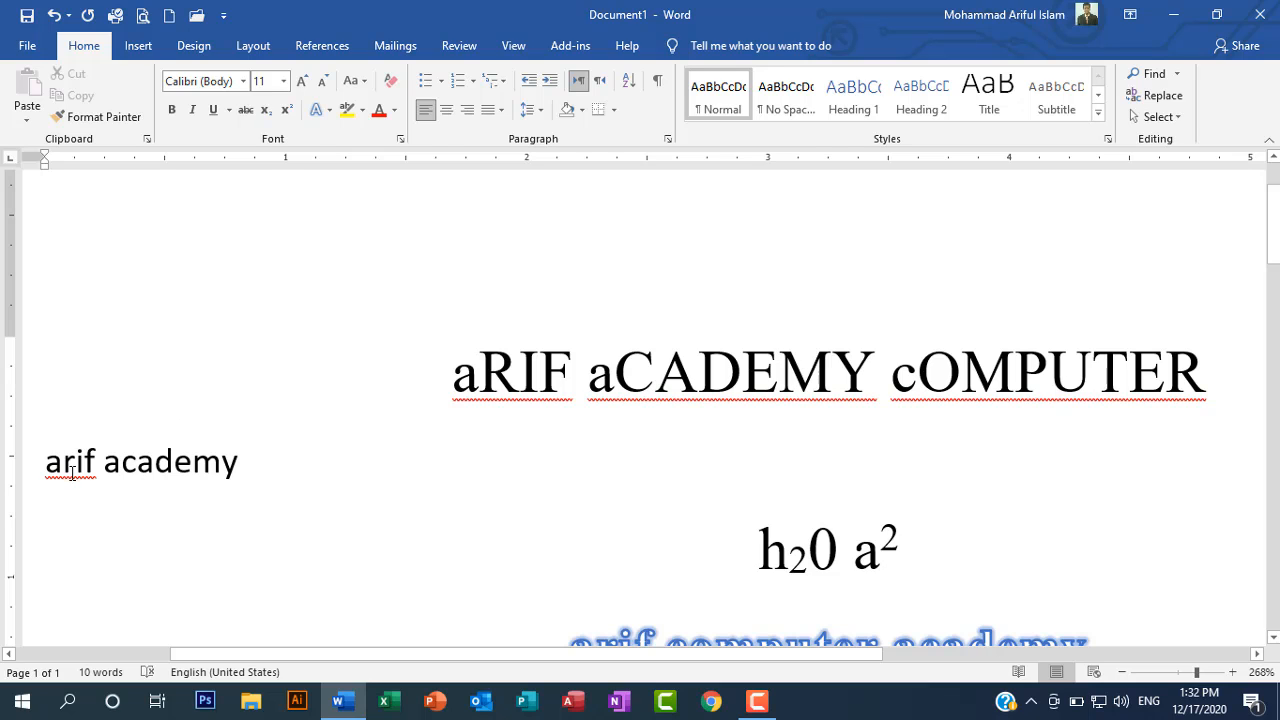
{"action": "left_click", "coordinate": [447, 110]}
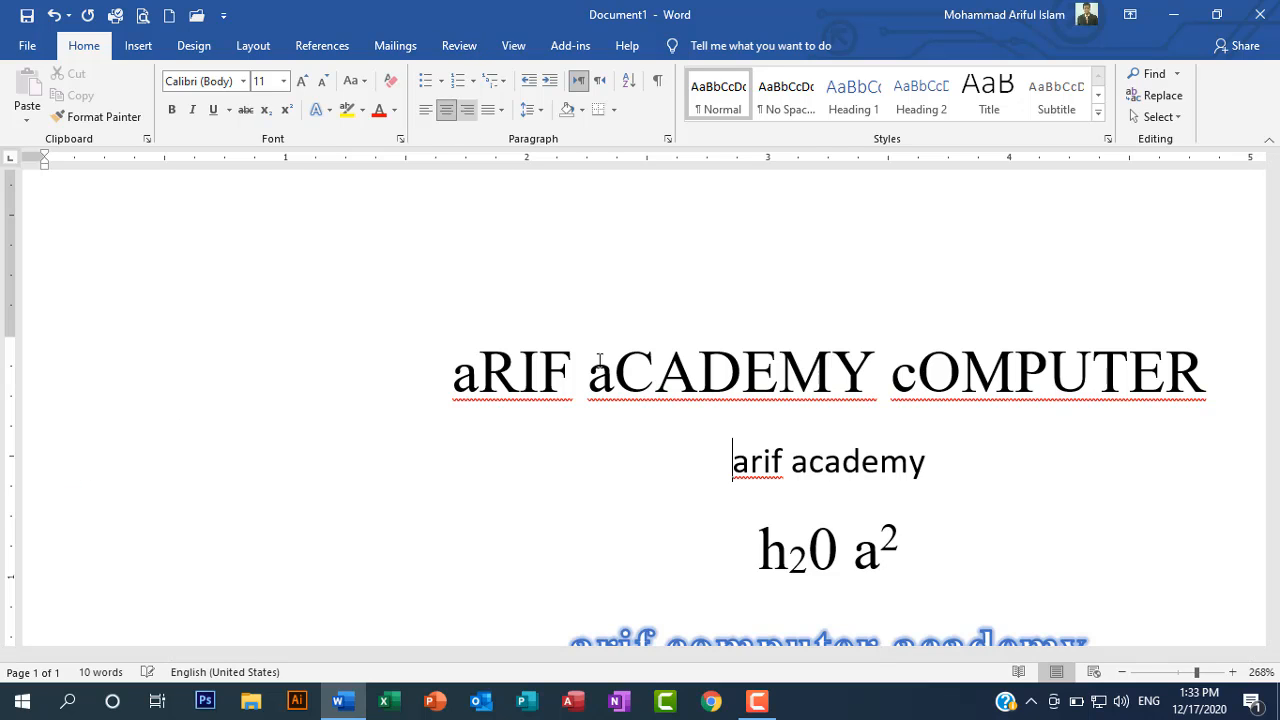
- Try a blue tint, red and dark red as font colours on "arif academy", ending with the standard blue
{"action": "left_click_drag", "start_coordinate": [716, 470], "coordinate": [946, 468]}
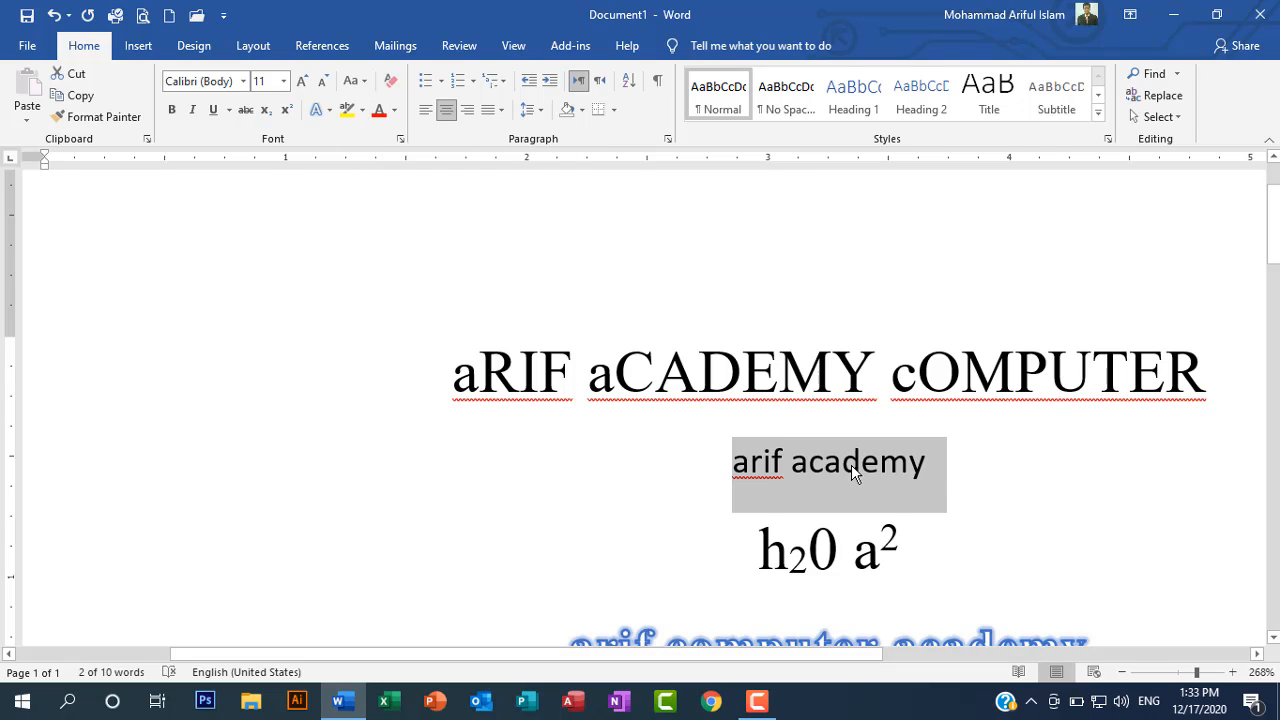
{"action": "left_click", "coordinate": [396, 112]}
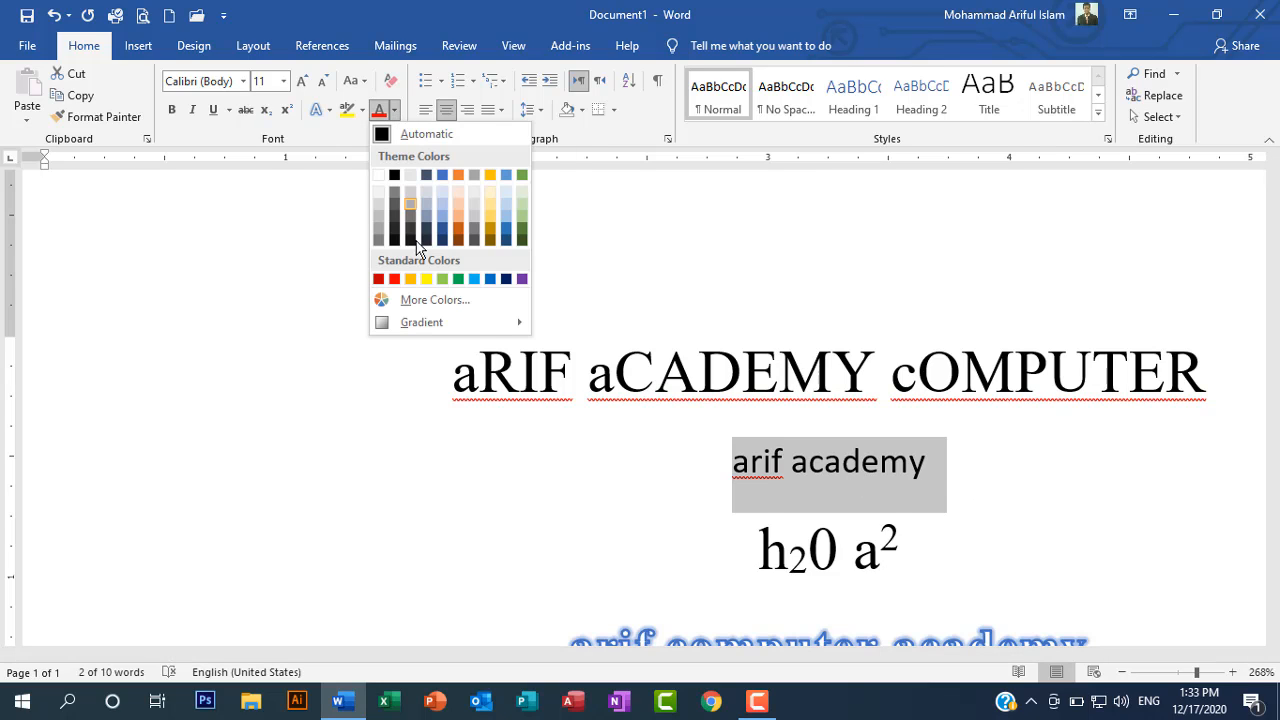
{"action": "left_click", "coordinate": [436, 214]}
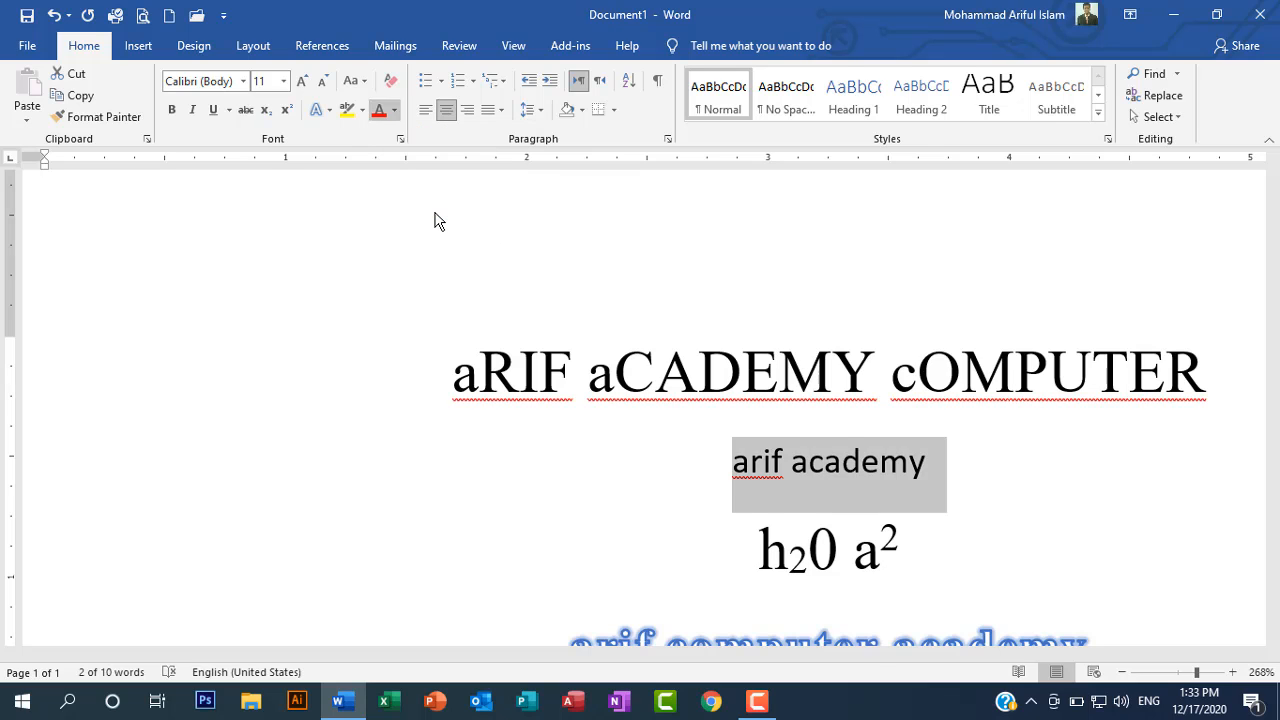
{"action": "left_click", "coordinate": [396, 111]}
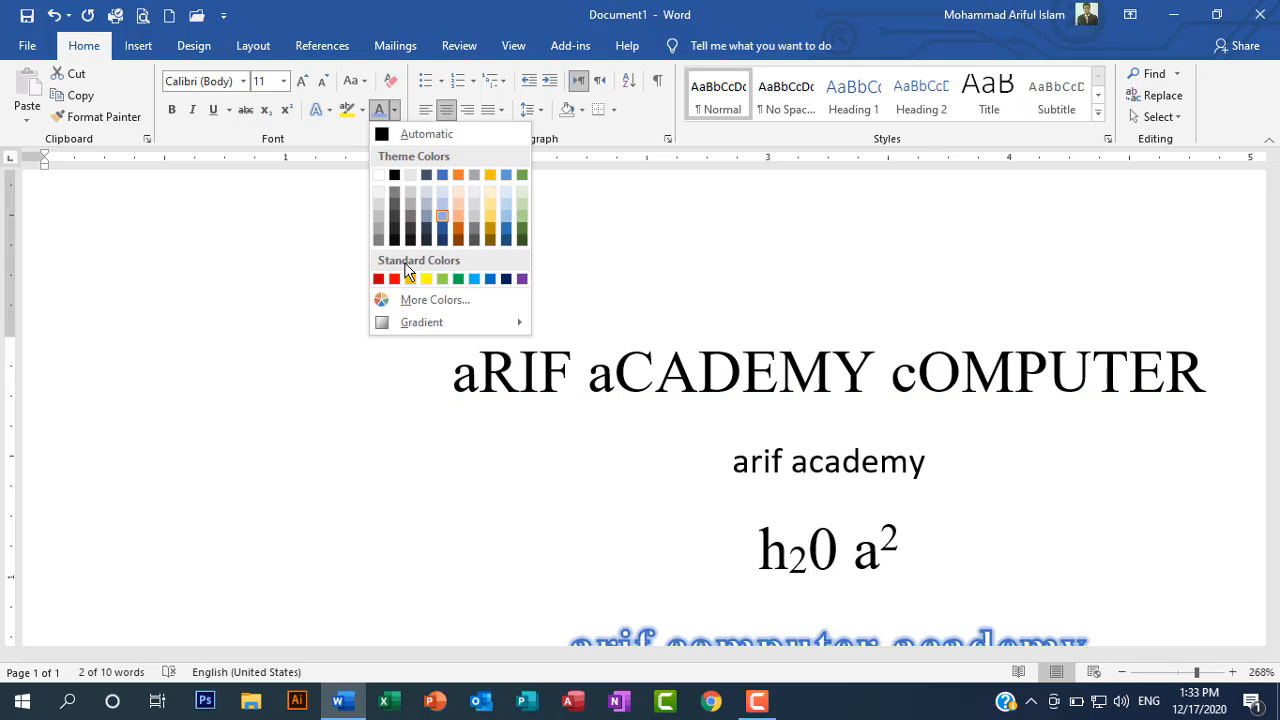
{"action": "left_click", "coordinate": [394, 279]}
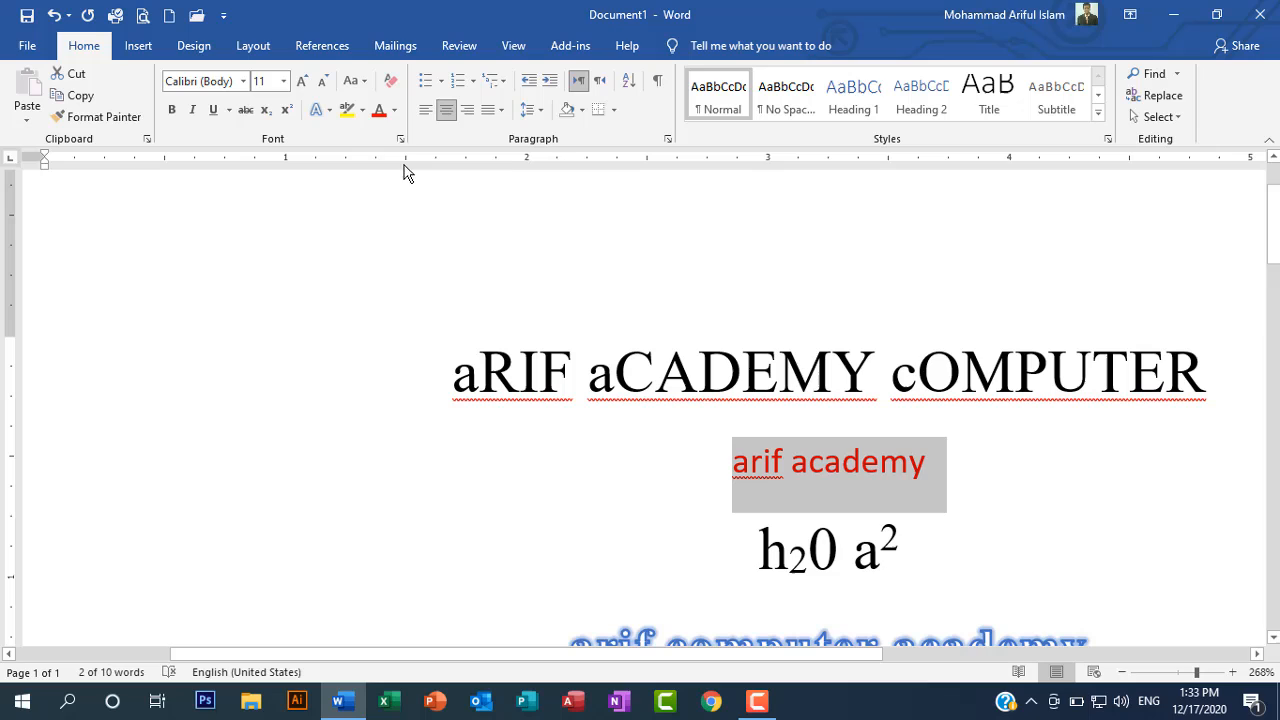
{"action": "left_click", "coordinate": [394, 110]}
{"action": "left_click", "coordinate": [380, 278]}
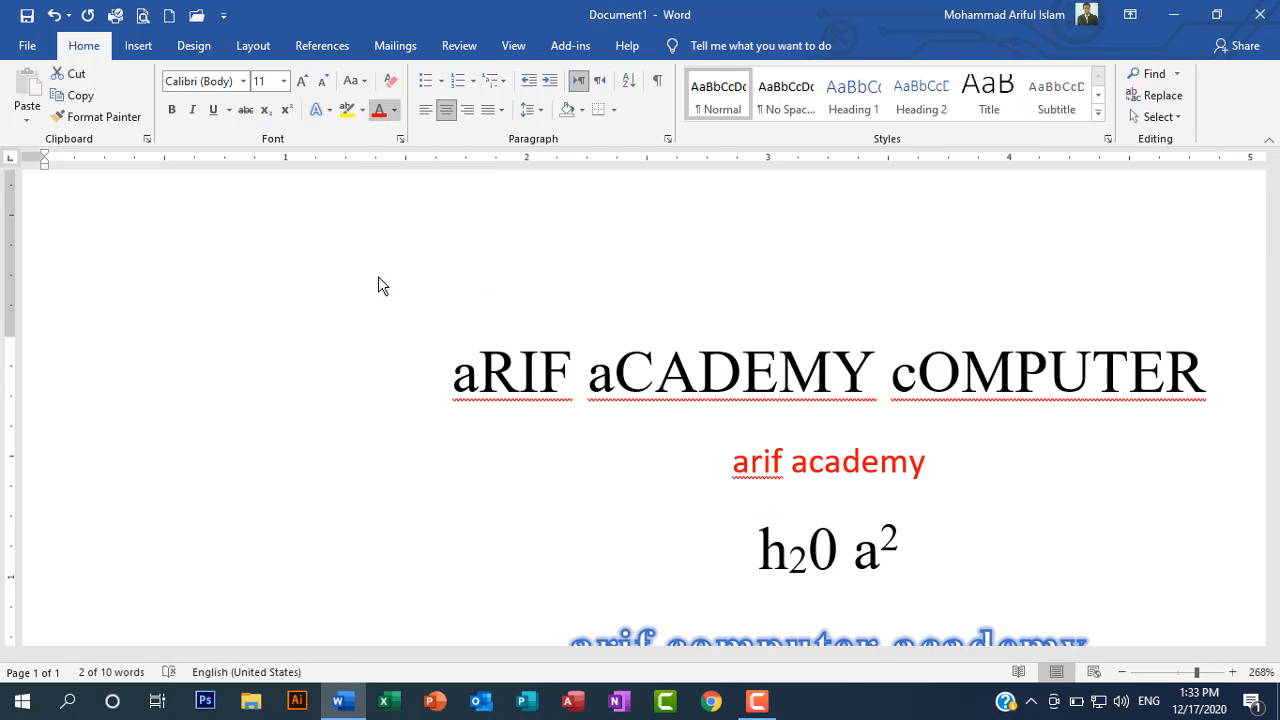
{"action": "left_click", "coordinate": [396, 111]}
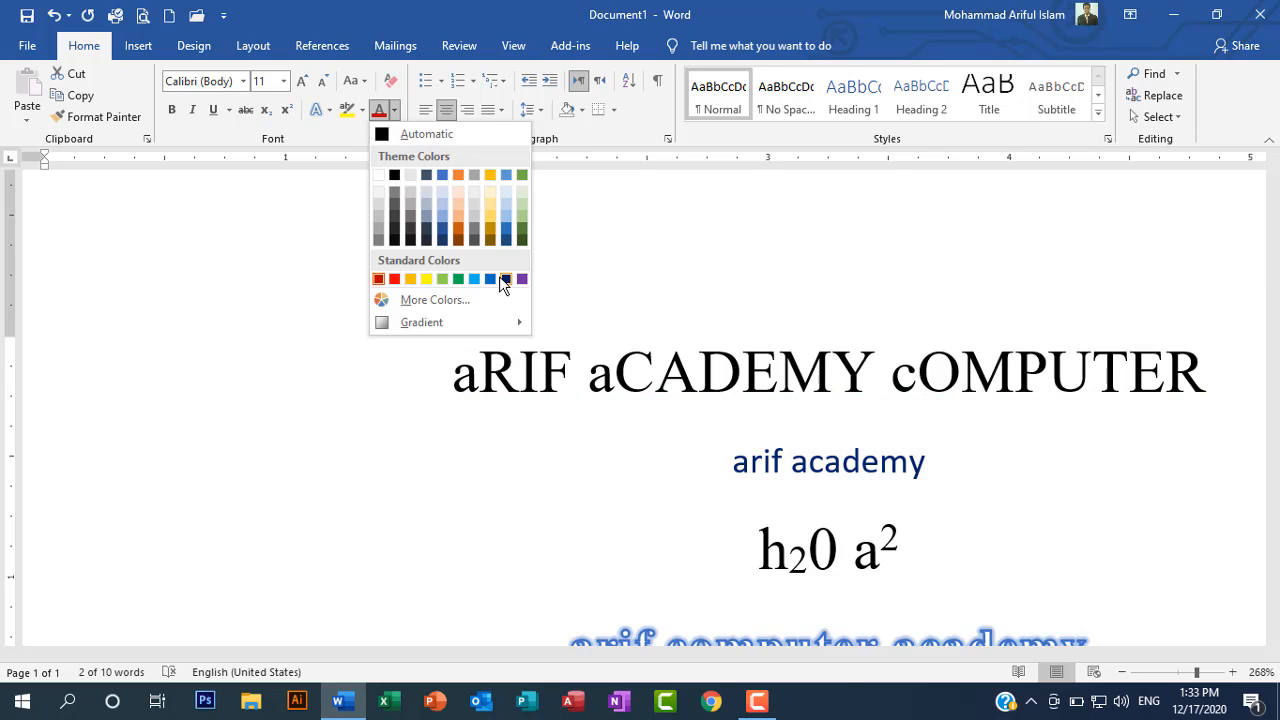
{"action": "left_click", "coordinate": [490, 280]}
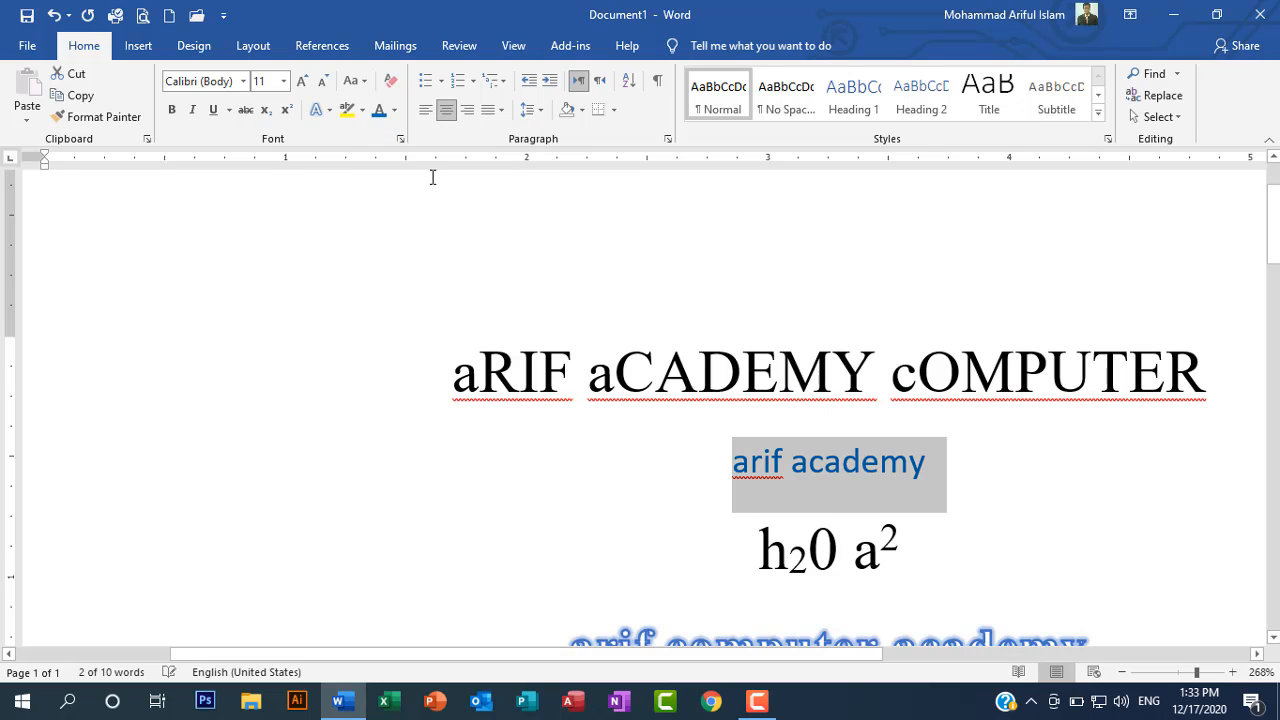
- Apply the dark From Center gradient to the font colour of the "arif academy" line
{"action": "left_click", "coordinate": [395, 112]}
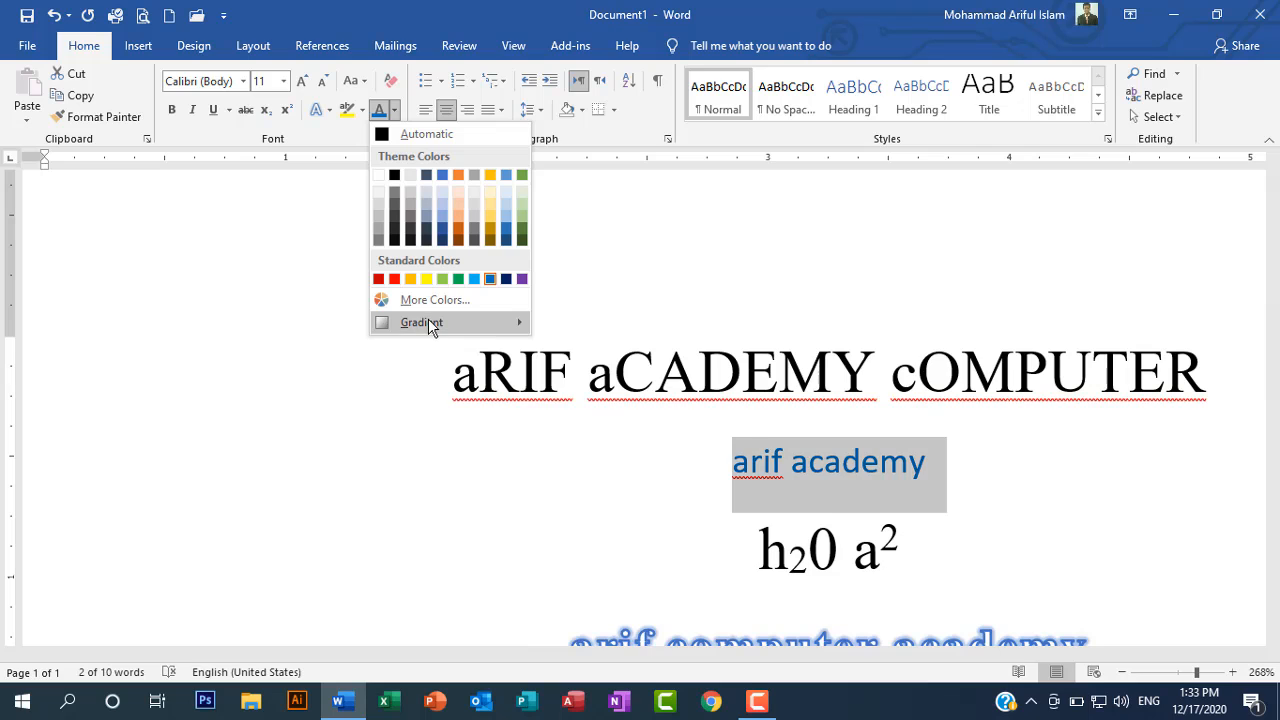
{"action": "mouse_move", "coordinate": [430, 325]}
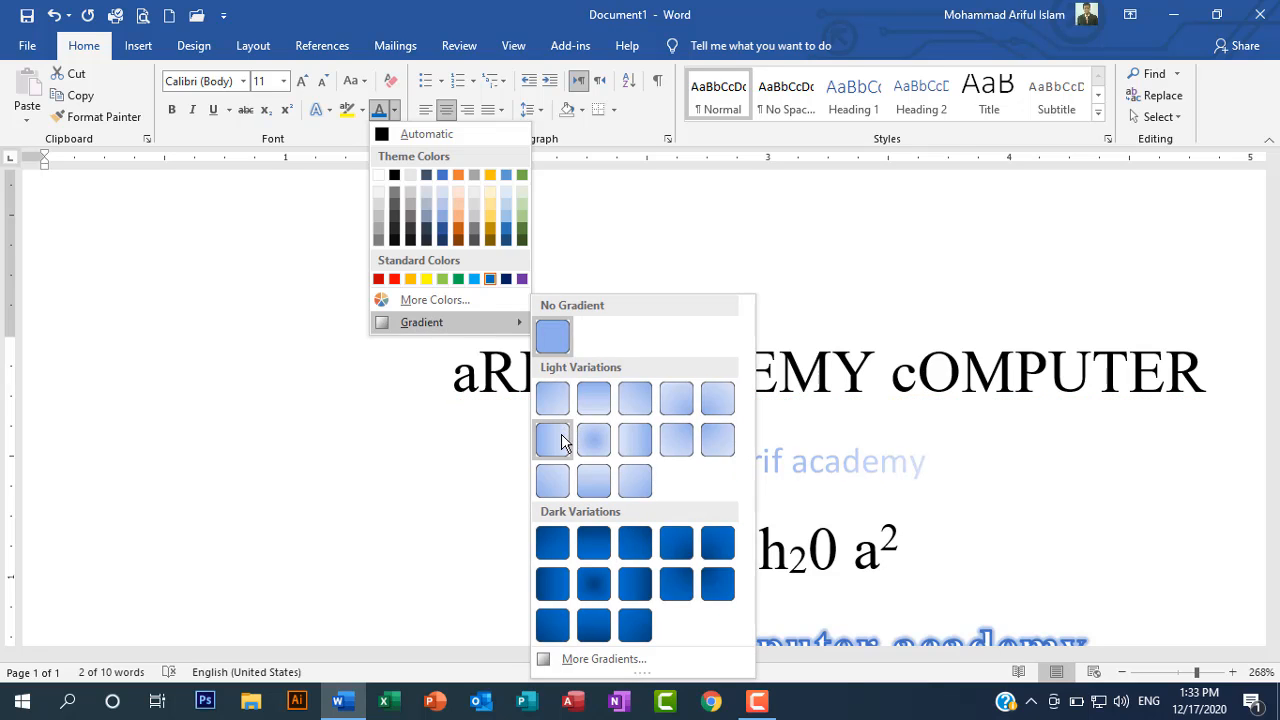
{"action": "left_click", "coordinate": [590, 583]}
{"action": "left_click", "coordinate": [647, 481]}
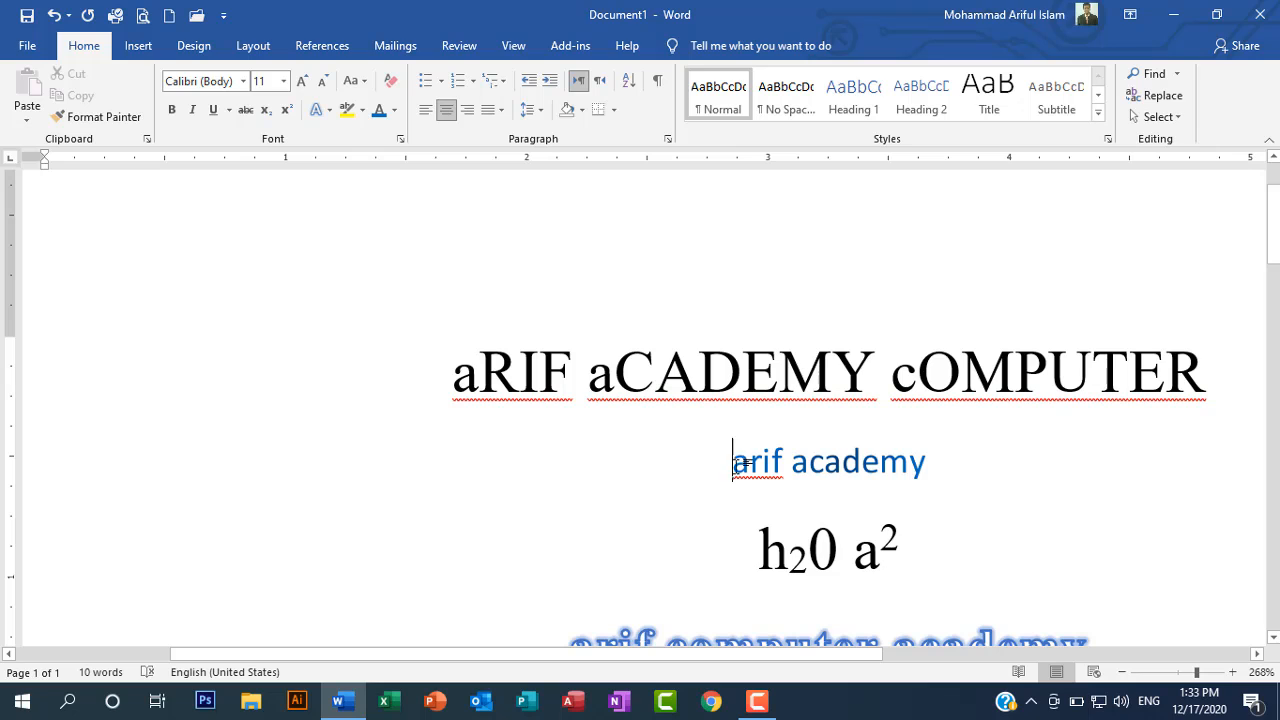
- Highlight the "arif academy" text in yellow
{"action": "left_click_drag", "start_coordinate": [735, 460], "coordinate": [926, 465]}
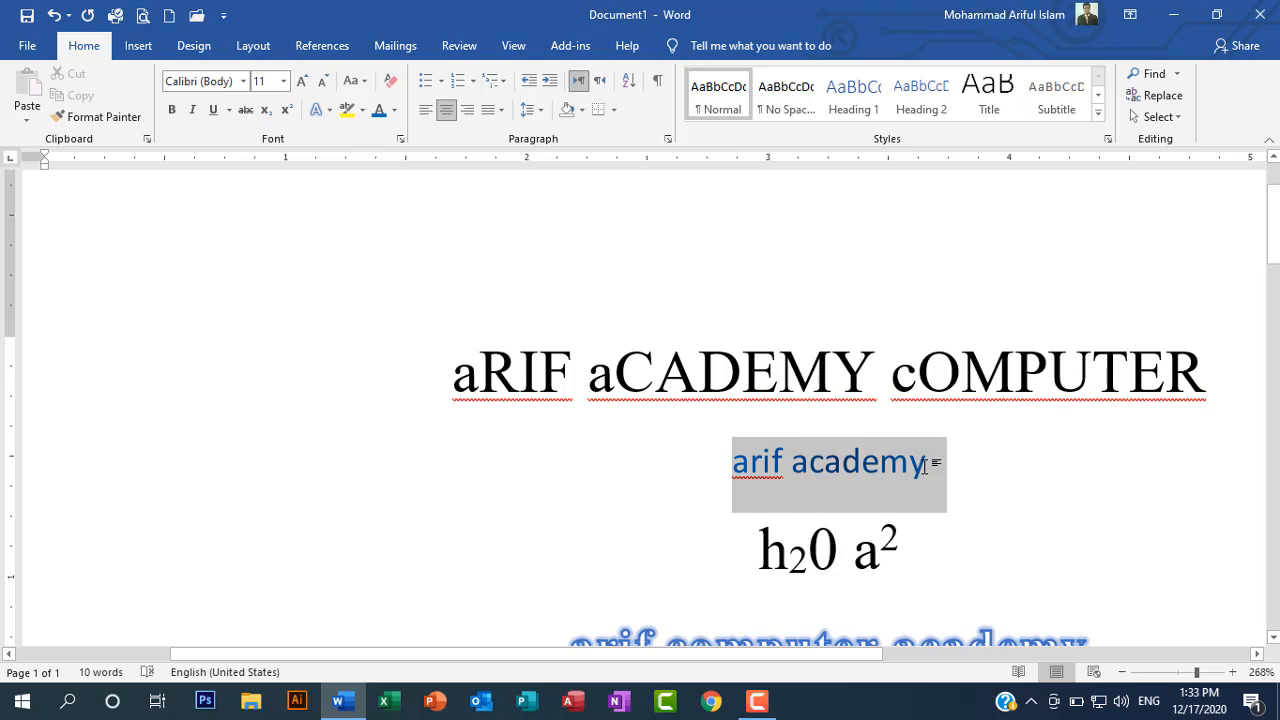
{"action": "left_click", "coordinate": [362, 109]}
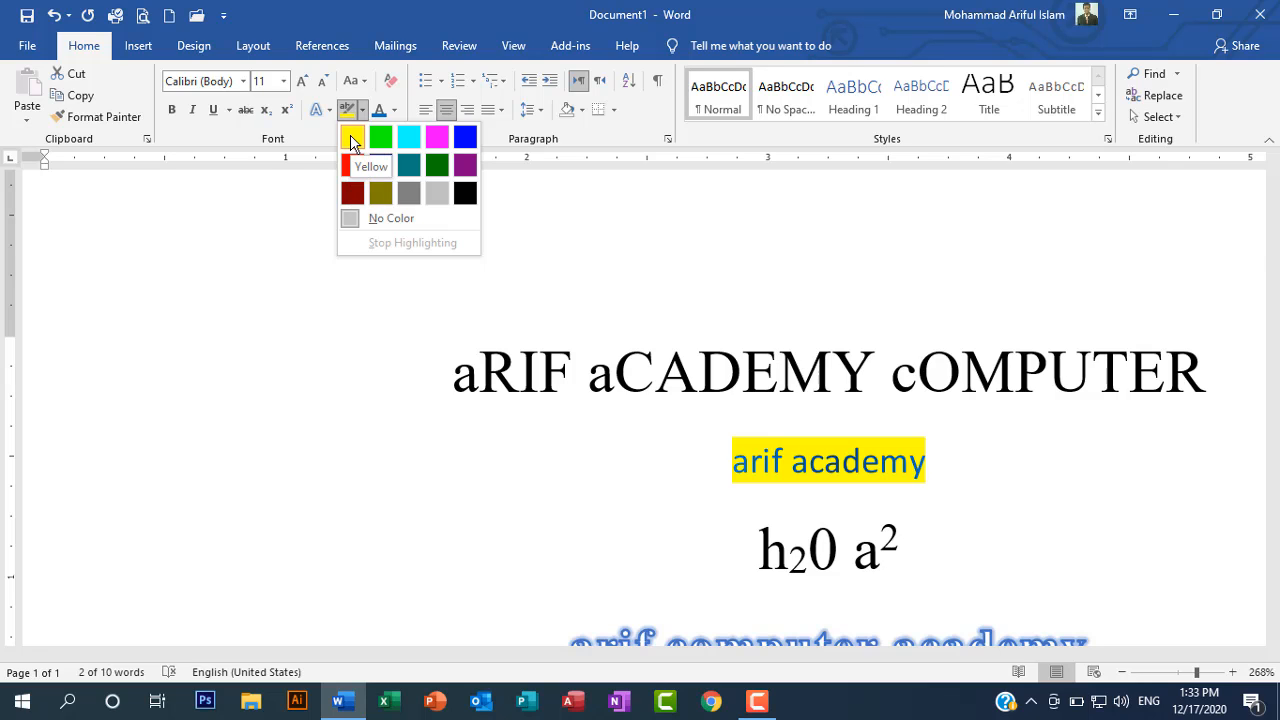
{"action": "left_click", "coordinate": [351, 140]}
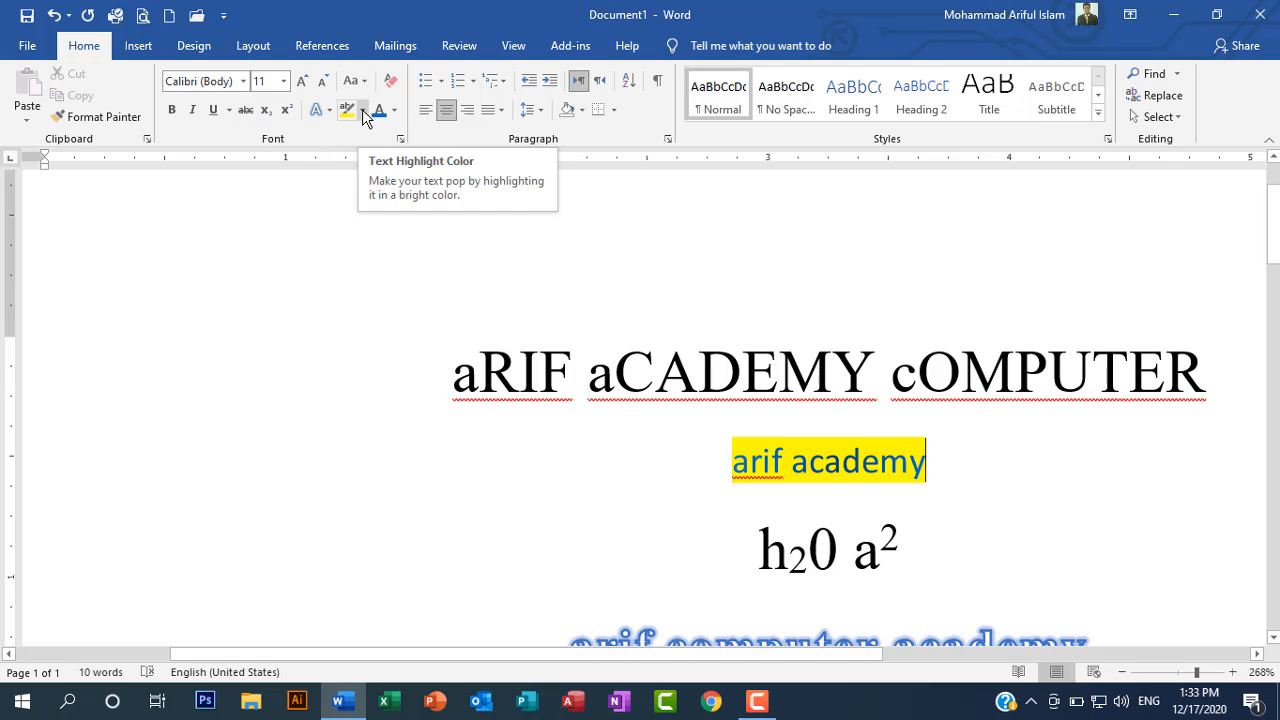
- Choose the turquoise highlight colour and mark the "arif academy" text with it
{"action": "left_click", "coordinate": [362, 109]}
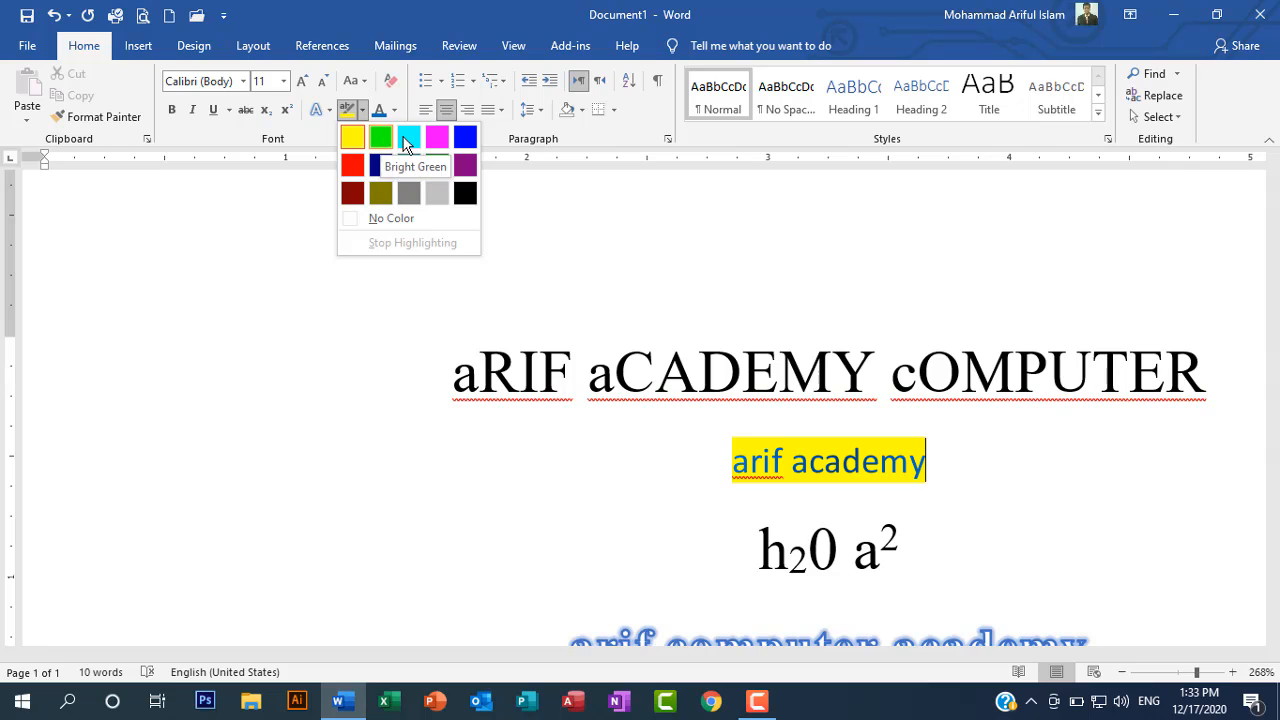
{"action": "left_click", "coordinate": [406, 135]}
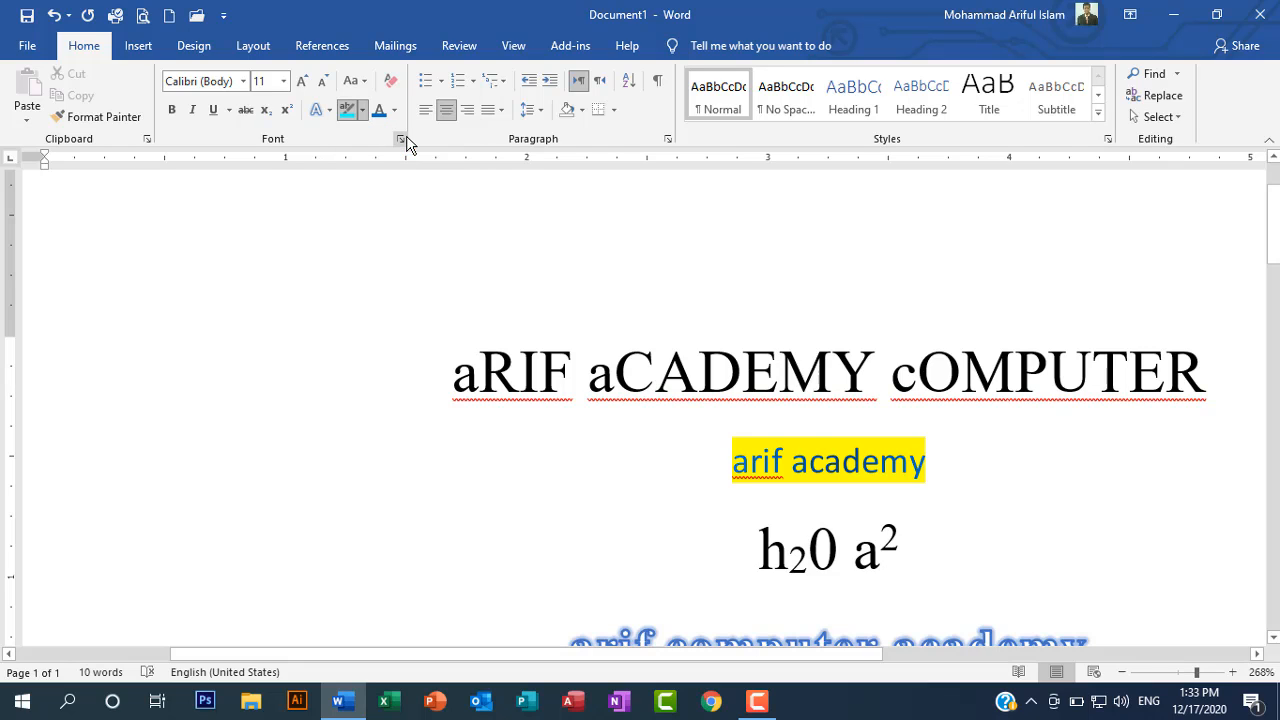
{"action": "left_click", "coordinate": [861, 460]}
{"action": "mouse_move", "coordinate": [735, 463]}
{"action": "left_mouse_down"}
{"action": "mouse_move", "coordinate": [940, 500]}
{"action": "mouse_move", "coordinate": [912, 458]}
{"action": "left_mouse_up"}
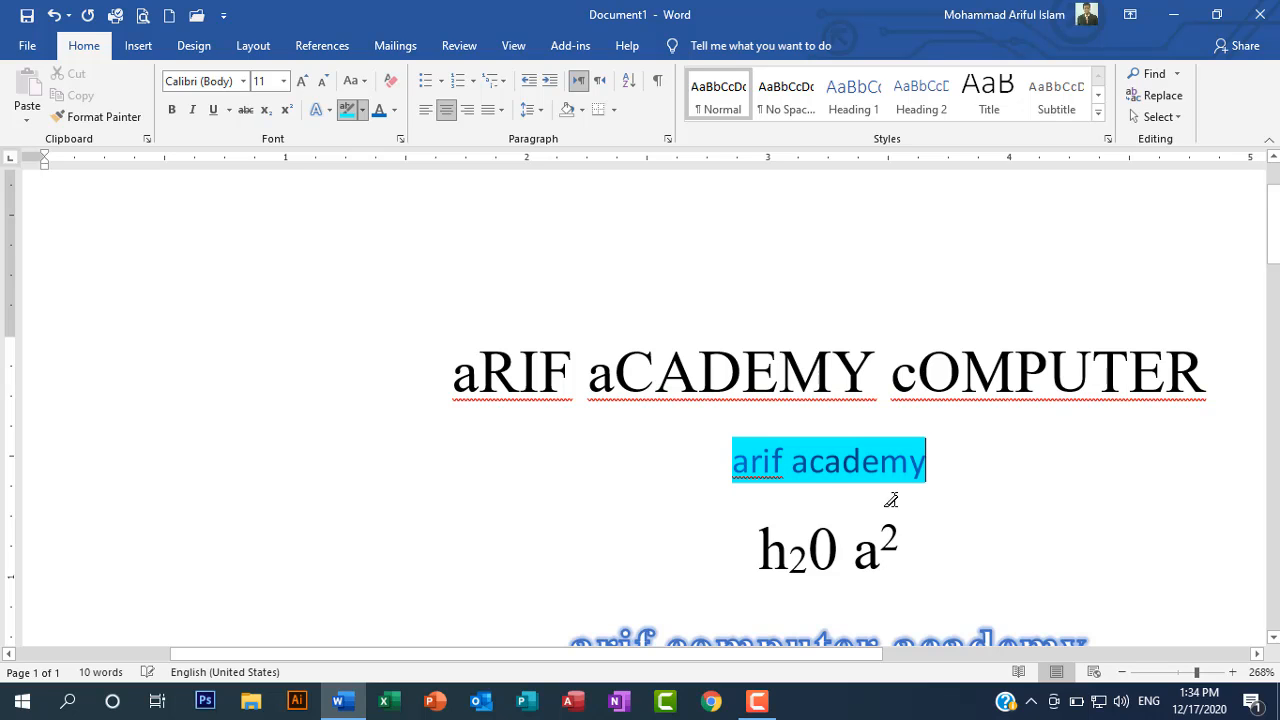
- Change the highlight of the "arif academy" text to pink
{"action": "left_click", "coordinate": [363, 110]}
{"action": "left_click", "coordinate": [430, 134]}
{"action": "left_click_drag", "start_coordinate": [727, 470], "coordinate": [945, 455]}
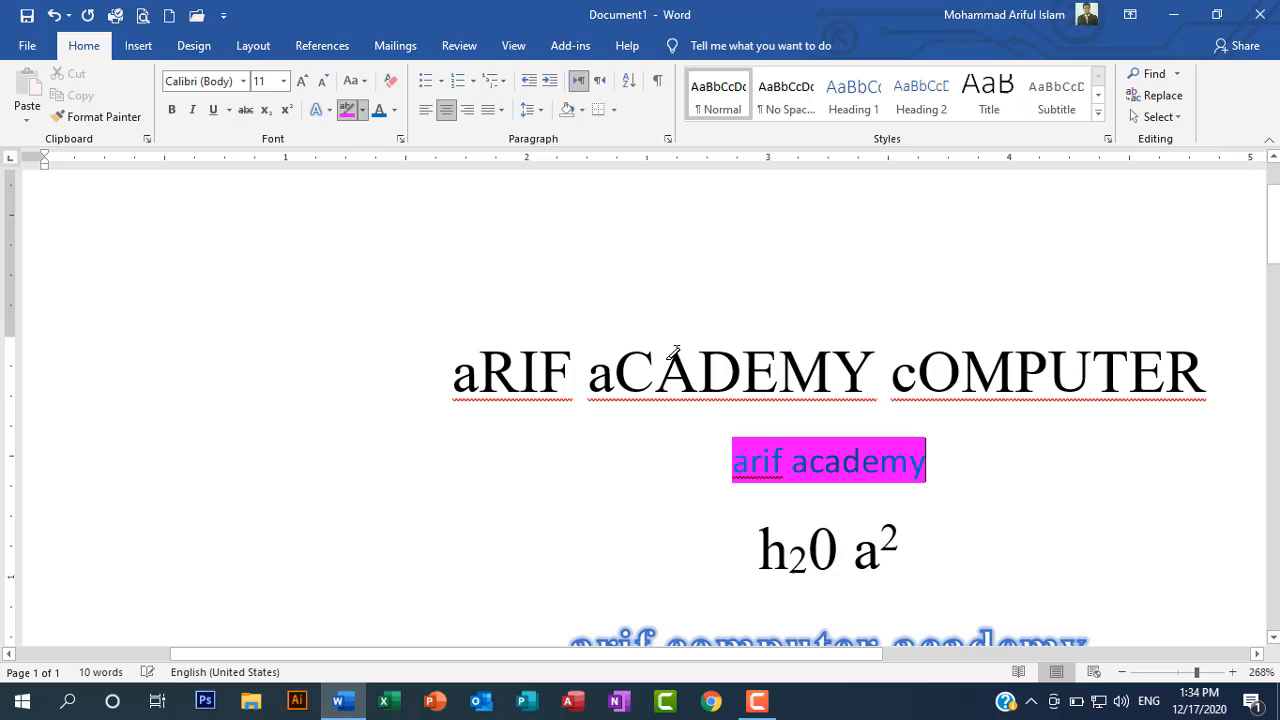
- Change the highlight of the "arif academy" text to violet
{"action": "left_click", "coordinate": [361, 112]}
{"action": "left_click", "coordinate": [461, 172]}
{"action": "mouse_move", "coordinate": [735, 444]}
{"action": "left_mouse_down"}
{"action": "mouse_move", "coordinate": [943, 440]}
{"action": "mouse_move", "coordinate": [955, 455]}
{"action": "left_mouse_up"}
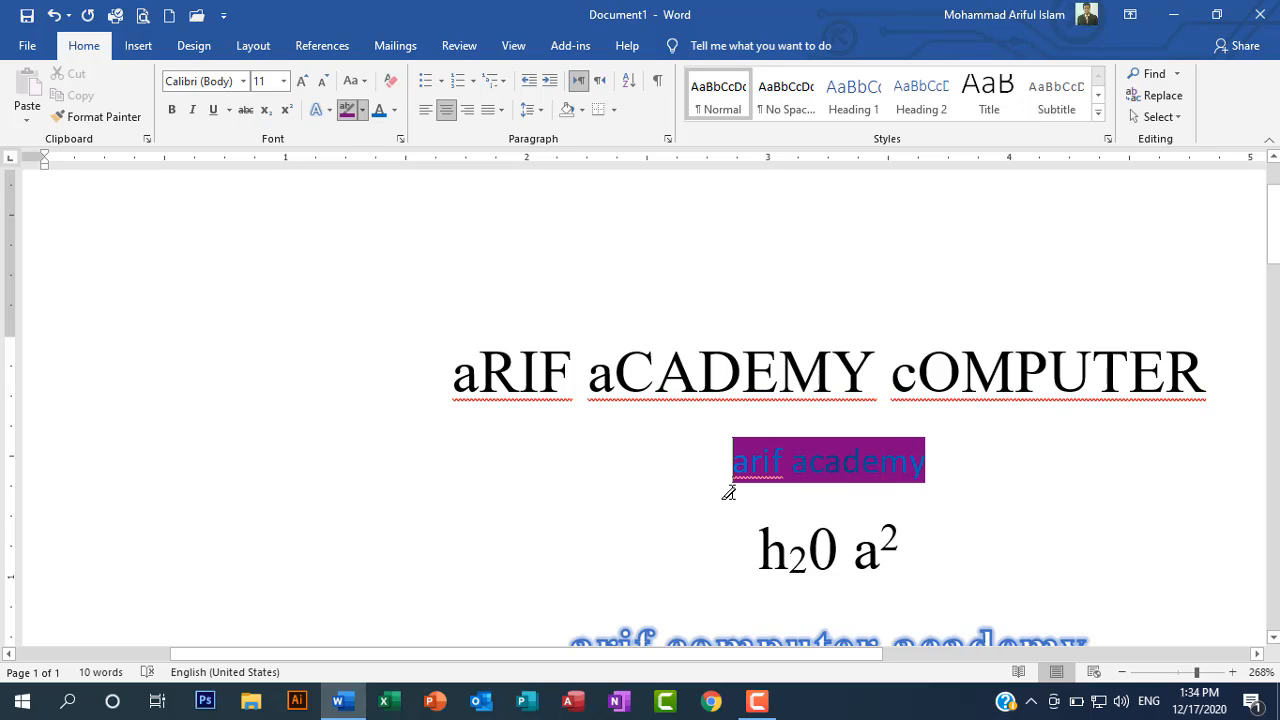
{"action": "left_click", "coordinate": [344, 110]}
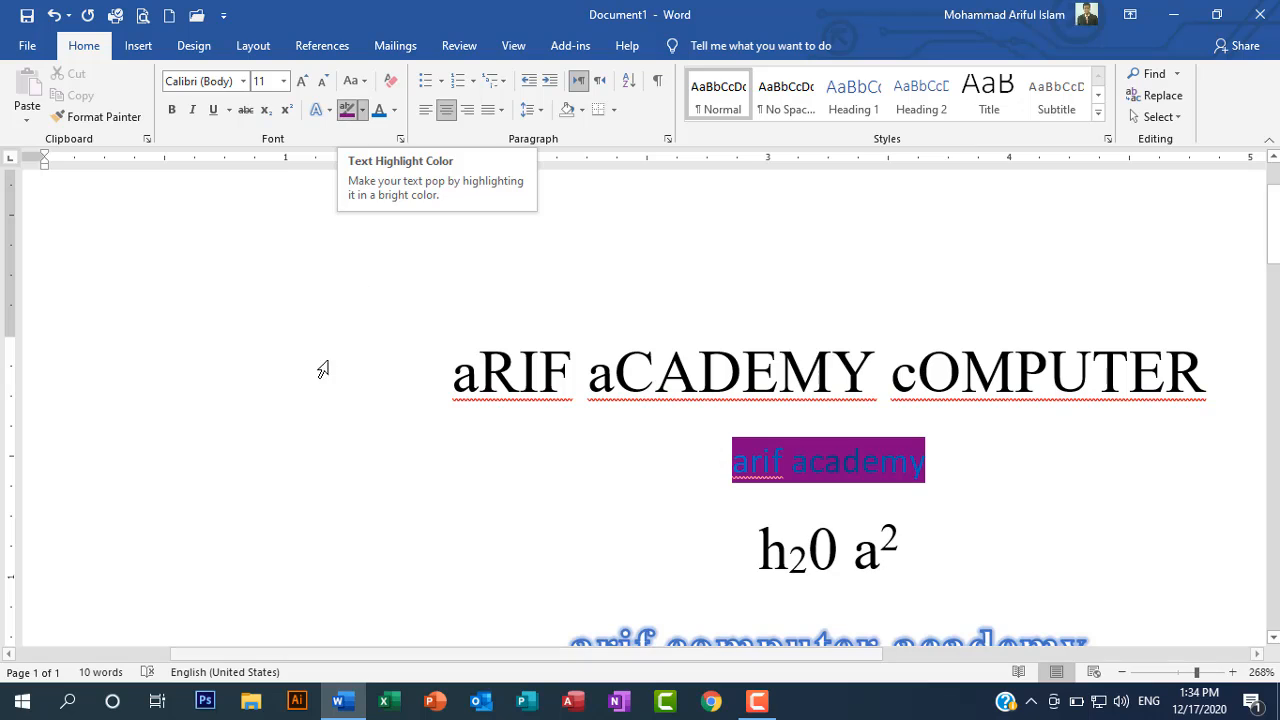